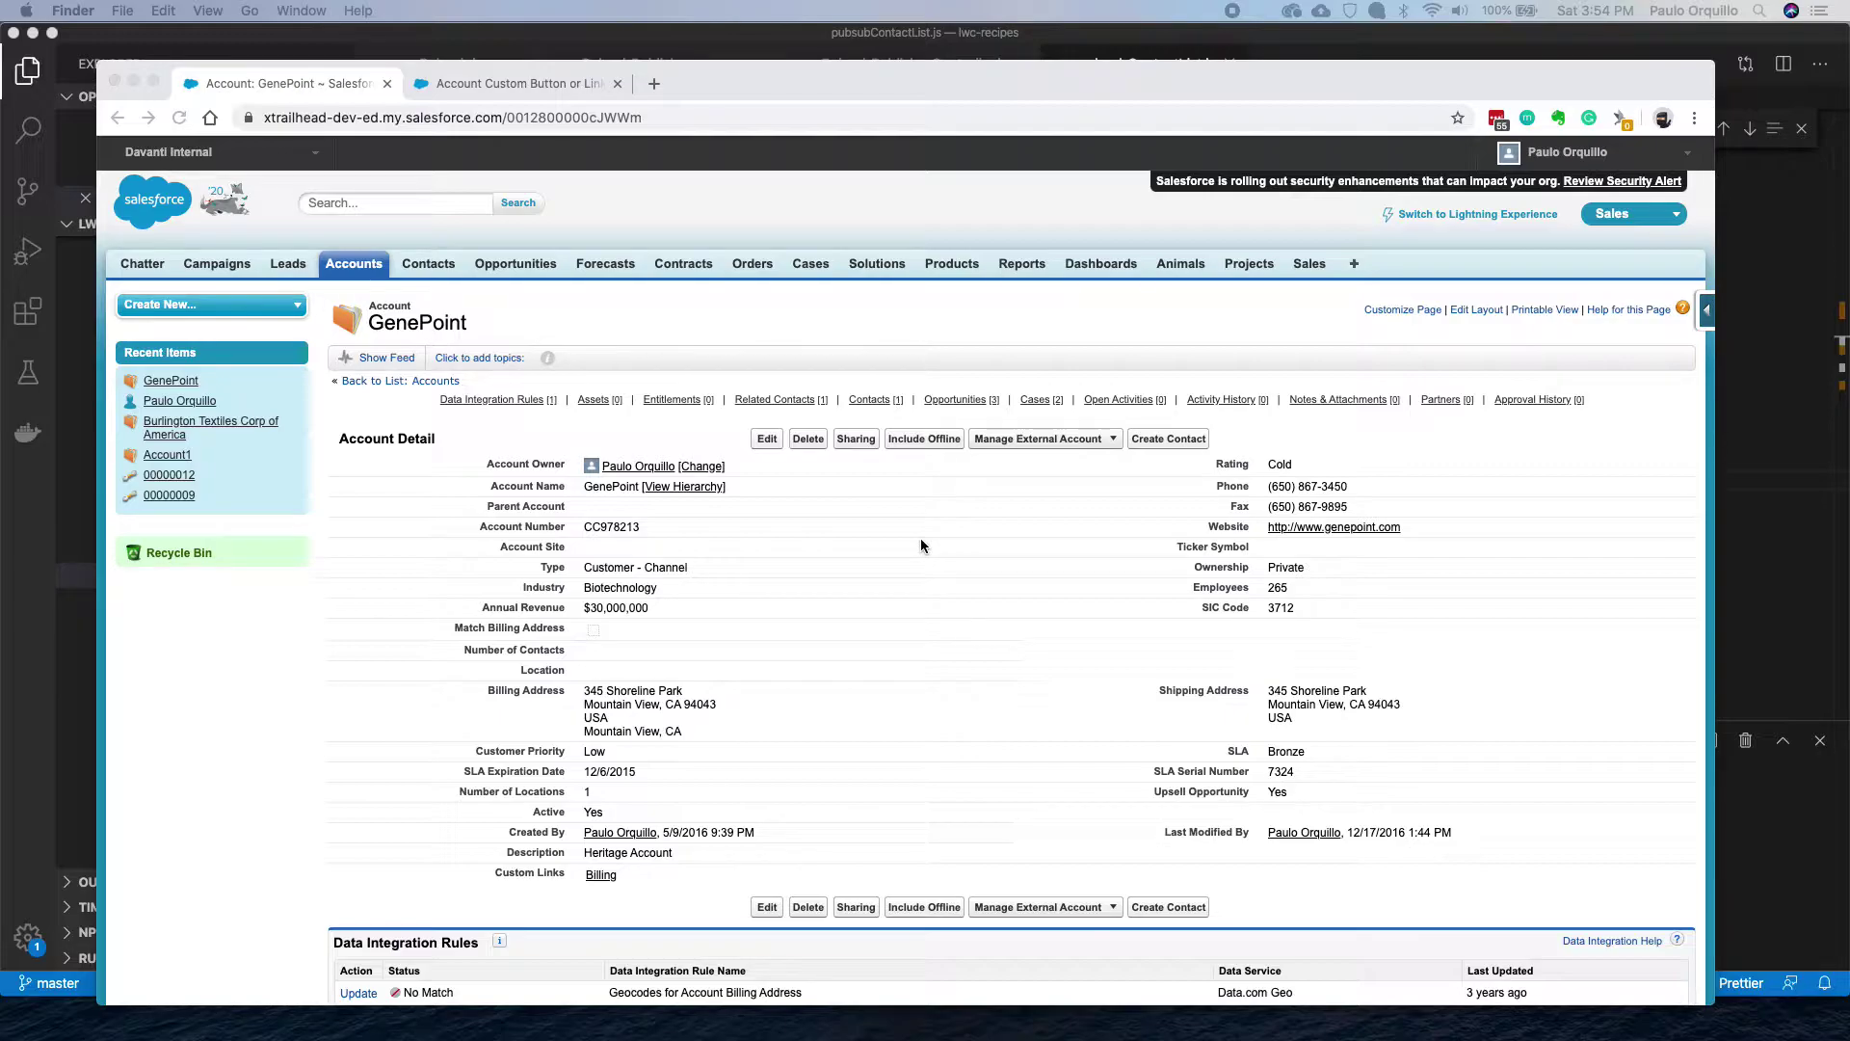
Scroll down GenePoint's Classic account page to its Contacts related list.
left_click(667, 434)
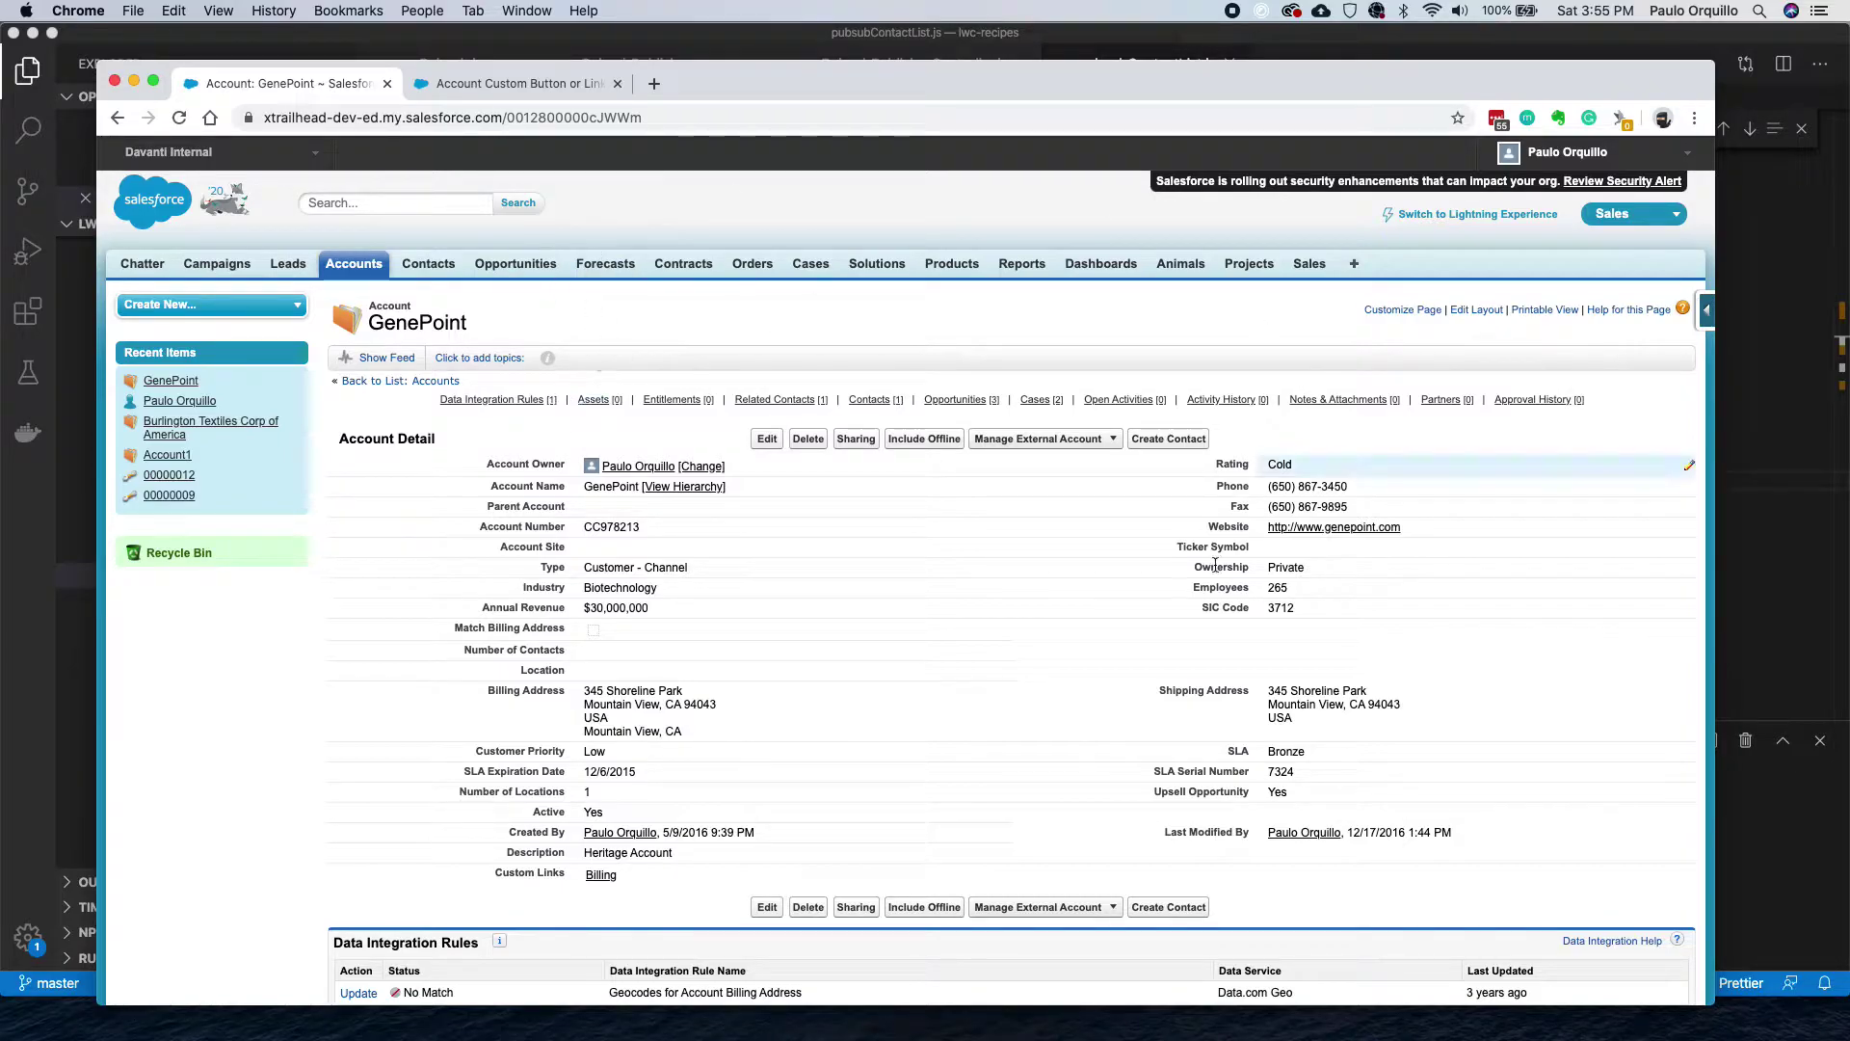
scroll(846, 681, "down", 5)
scroll(846, 678, "down", 6)
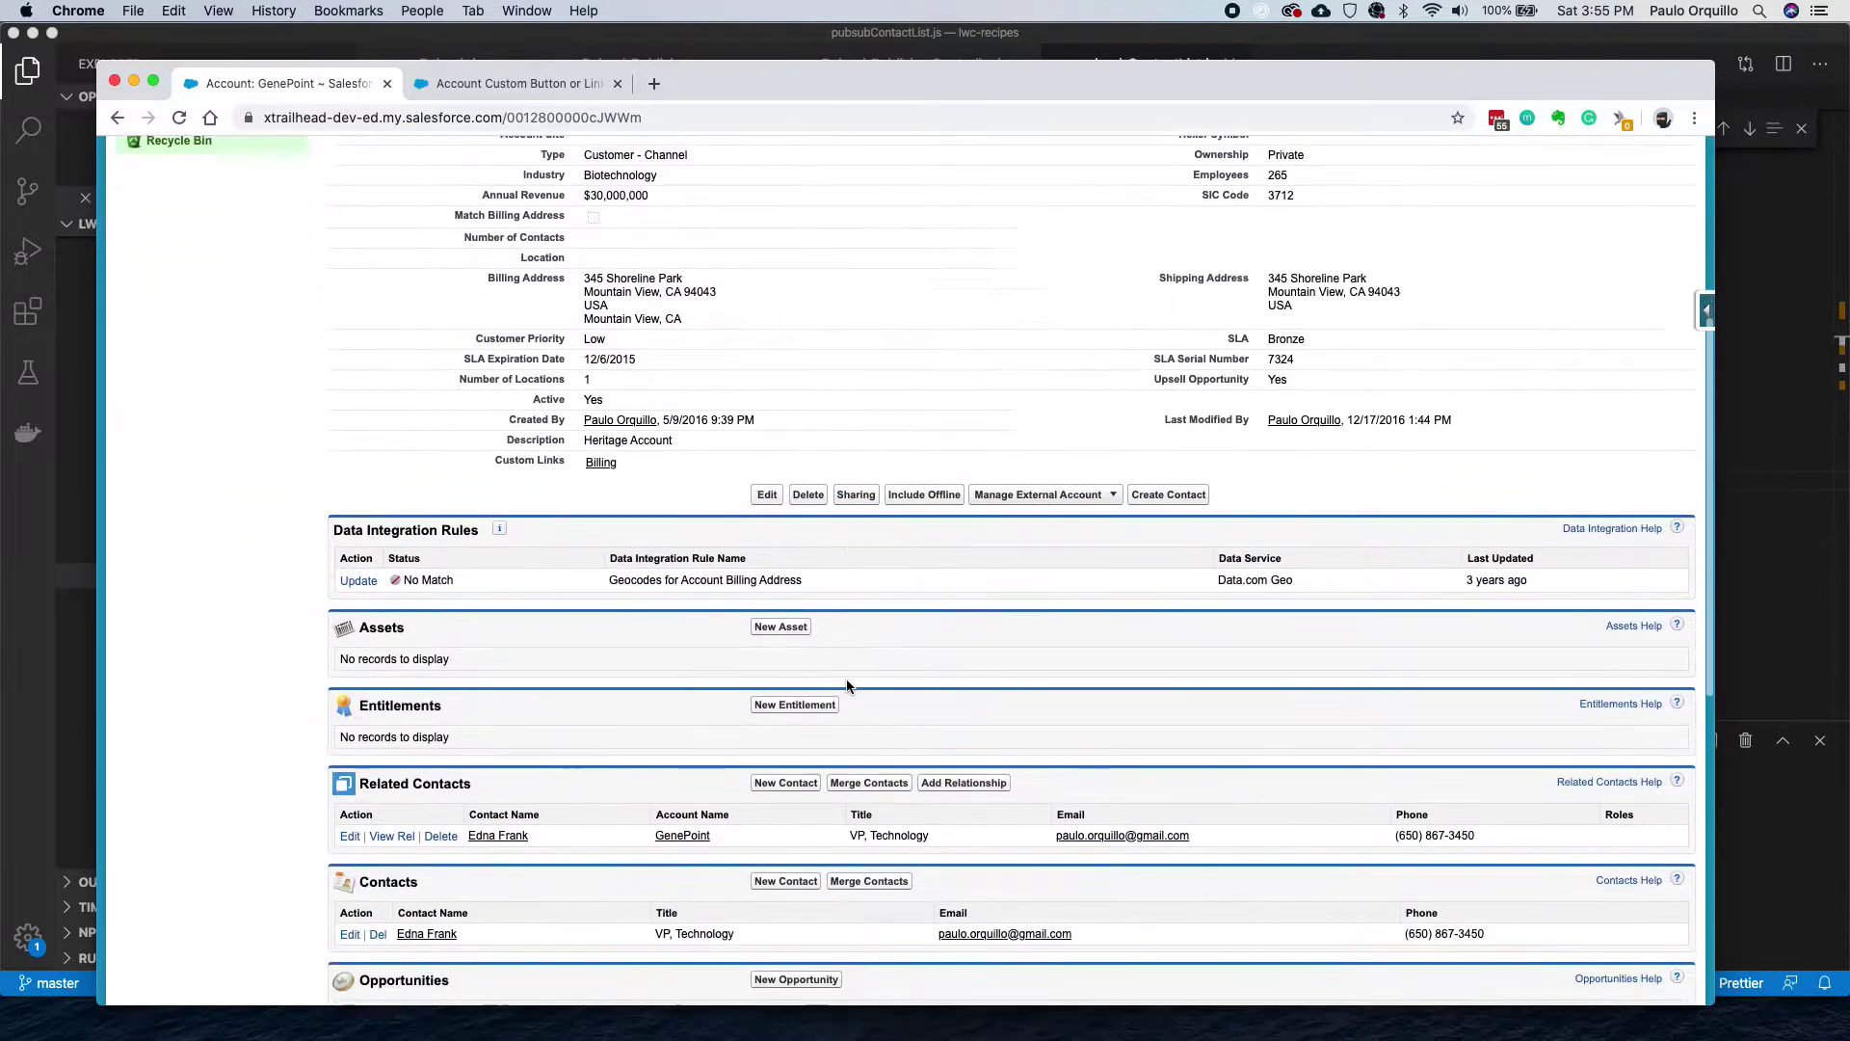
scroll(599, 649, "down", 1)
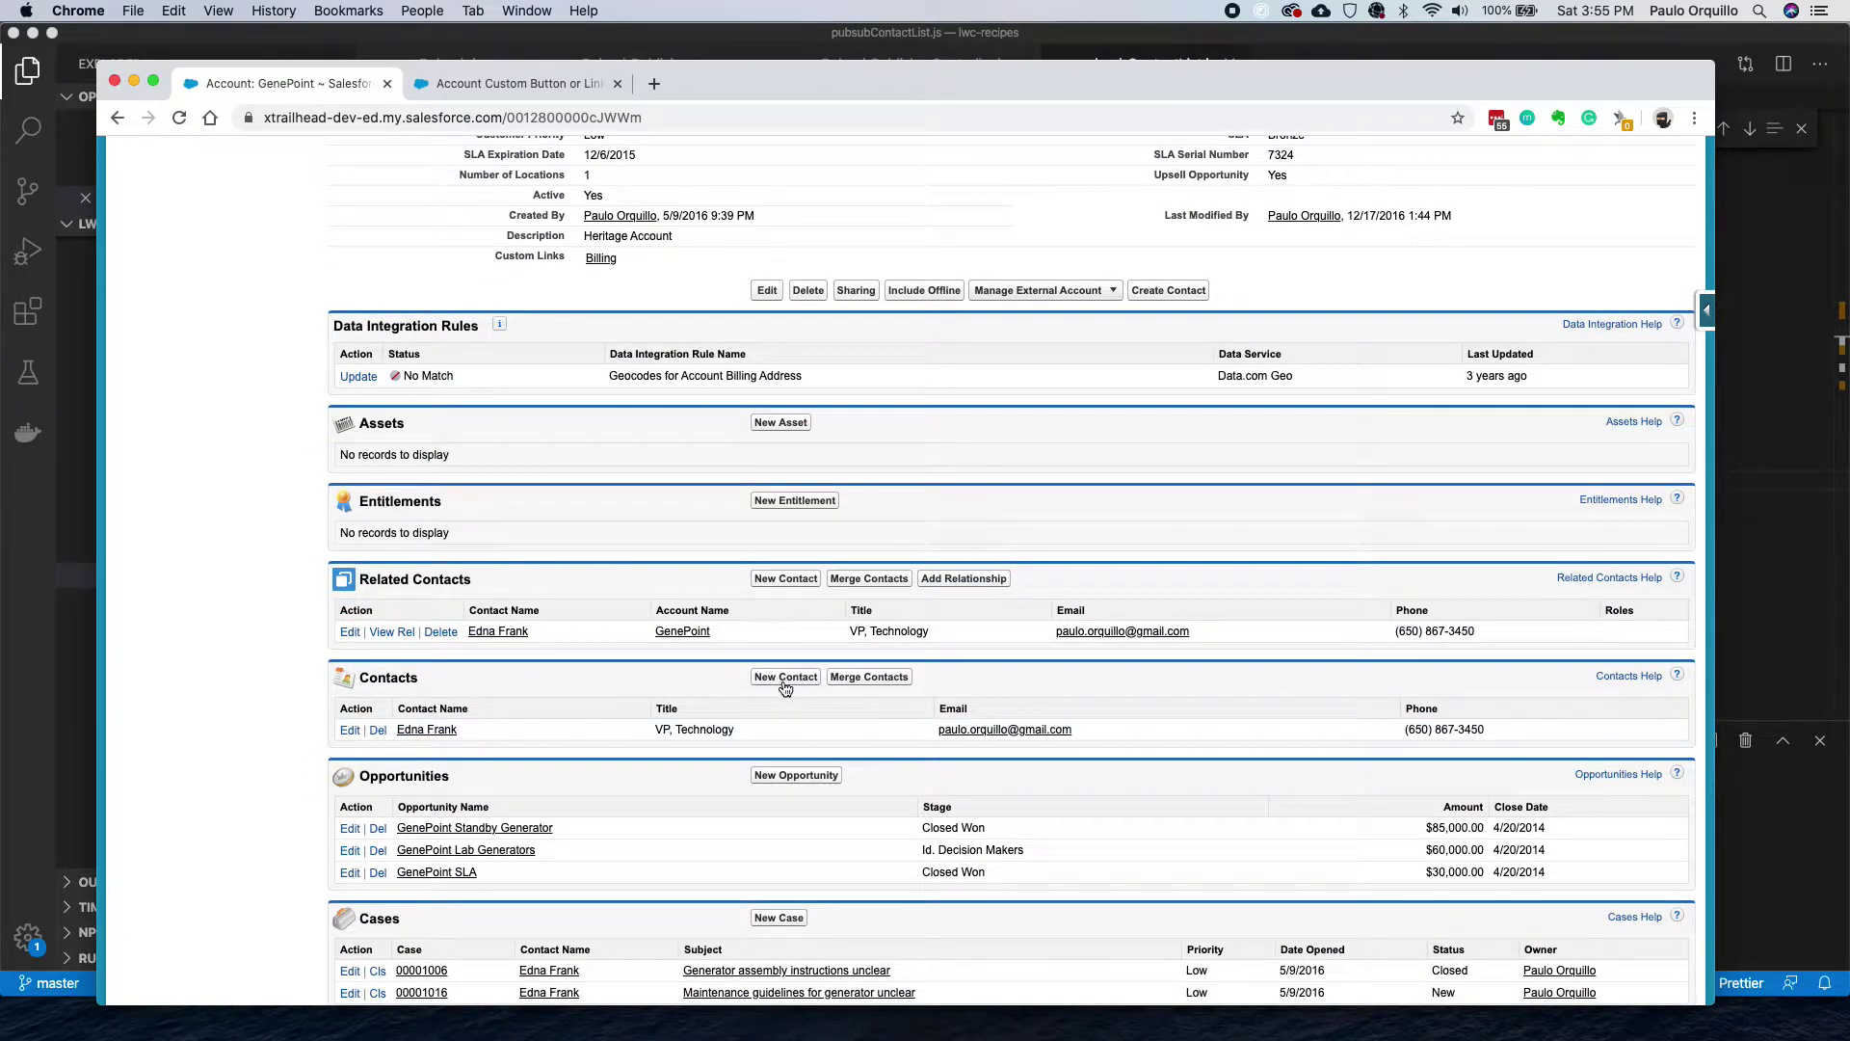
Start a standard new contact for GenePoint, check its empty Title, Mobile and Description fields, then cancel.
left_click(785, 678)
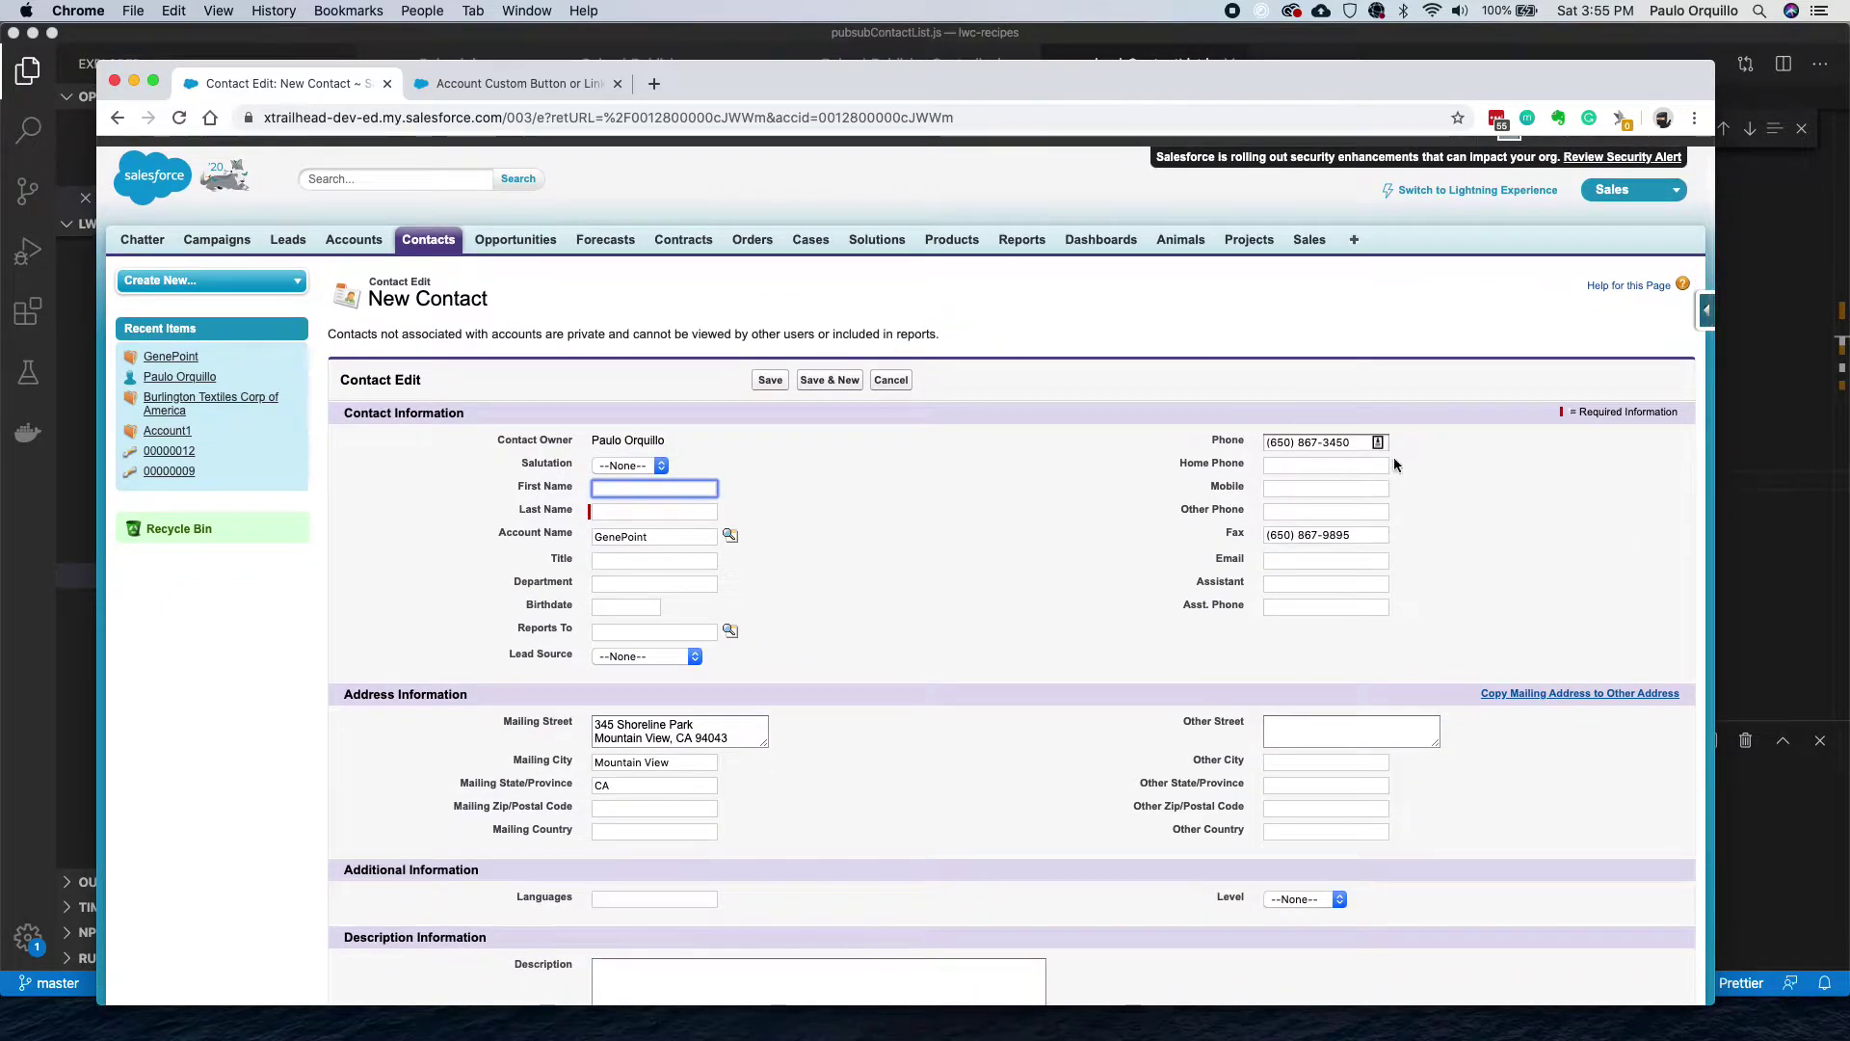
scroll(877, 632, "down", 1)
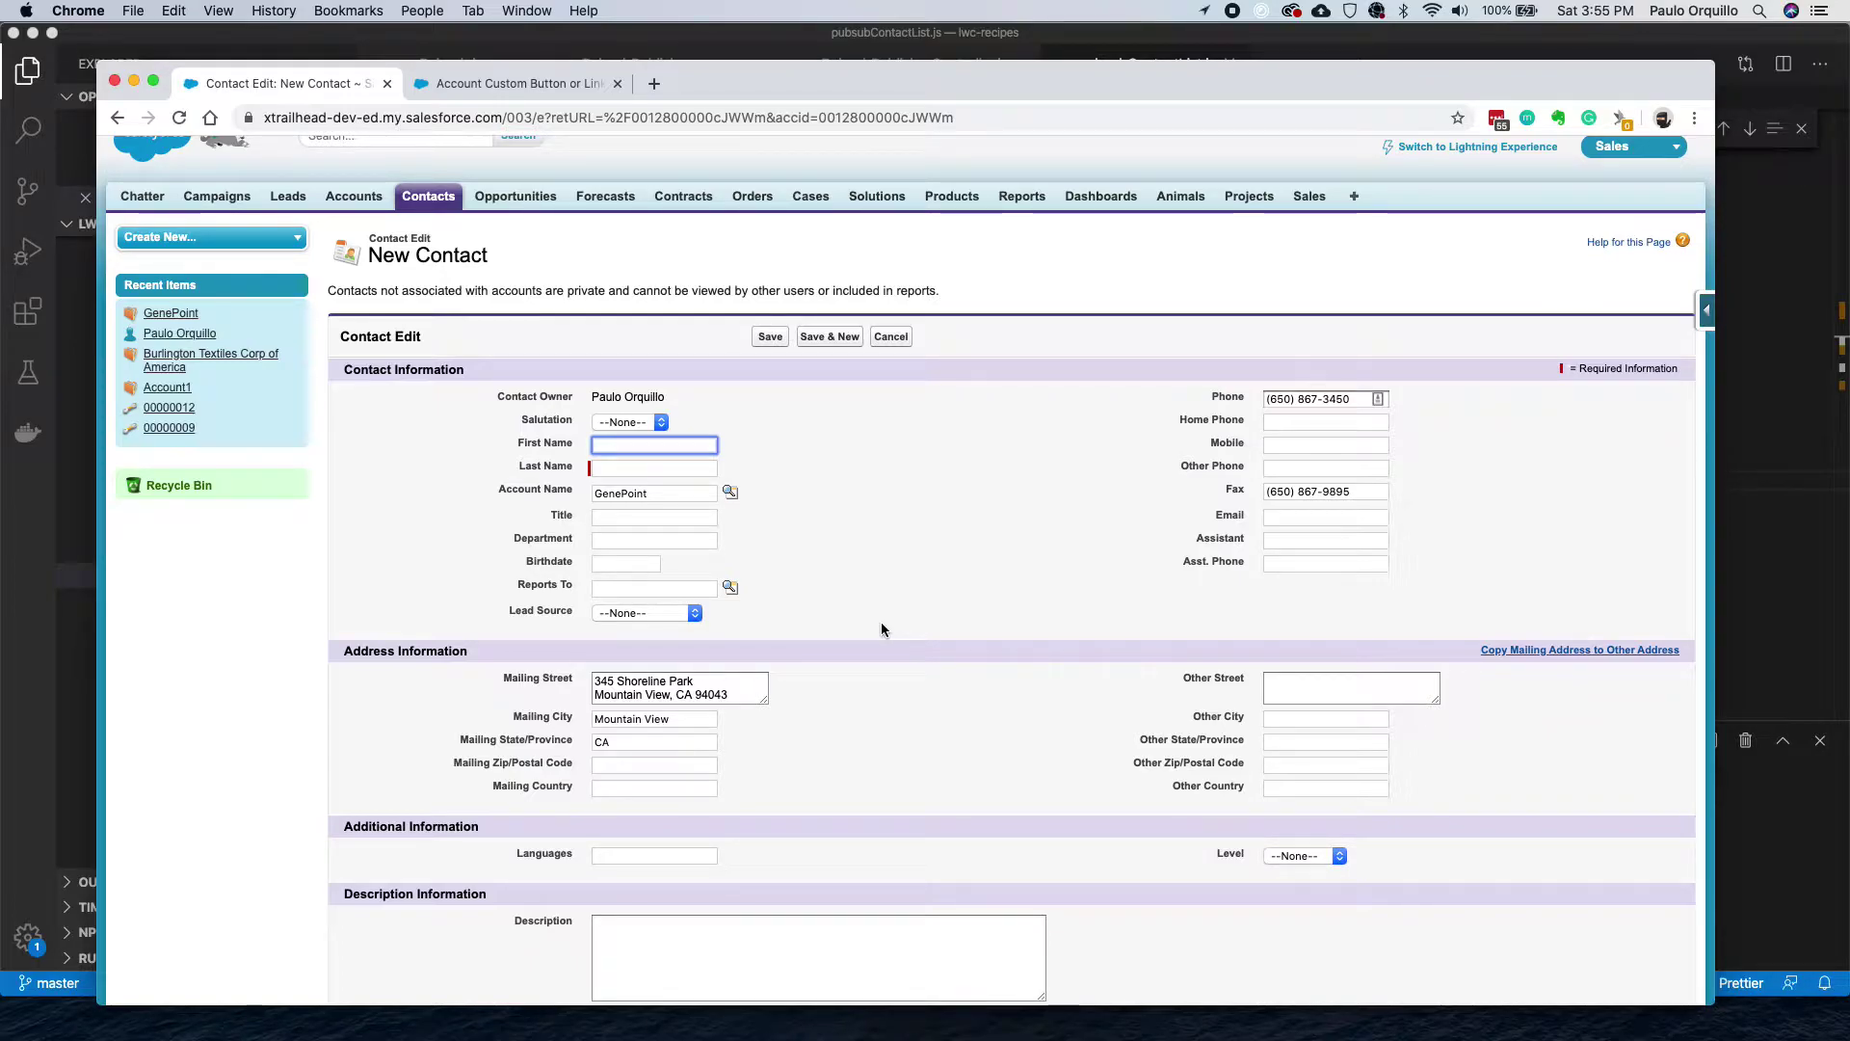
scroll(882, 630, "down", 3)
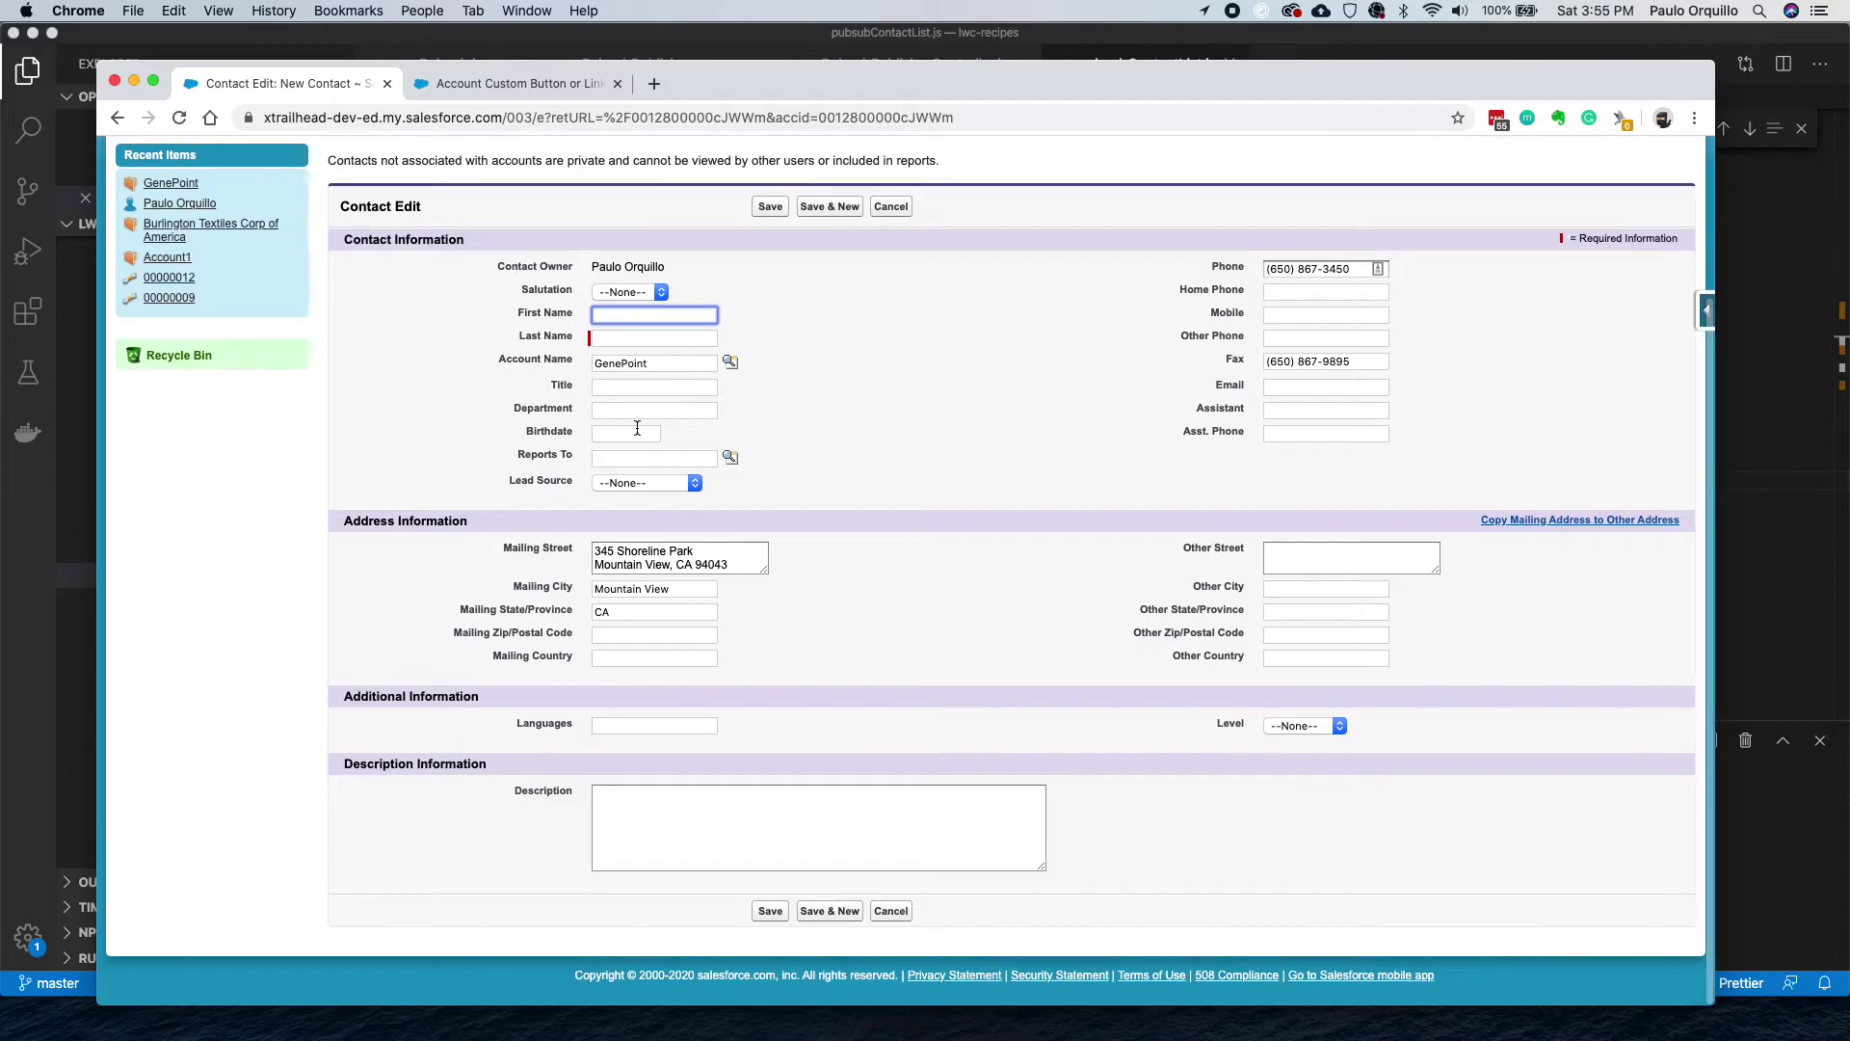
left_click(608, 389)
scroll(838, 385, "up", 1)
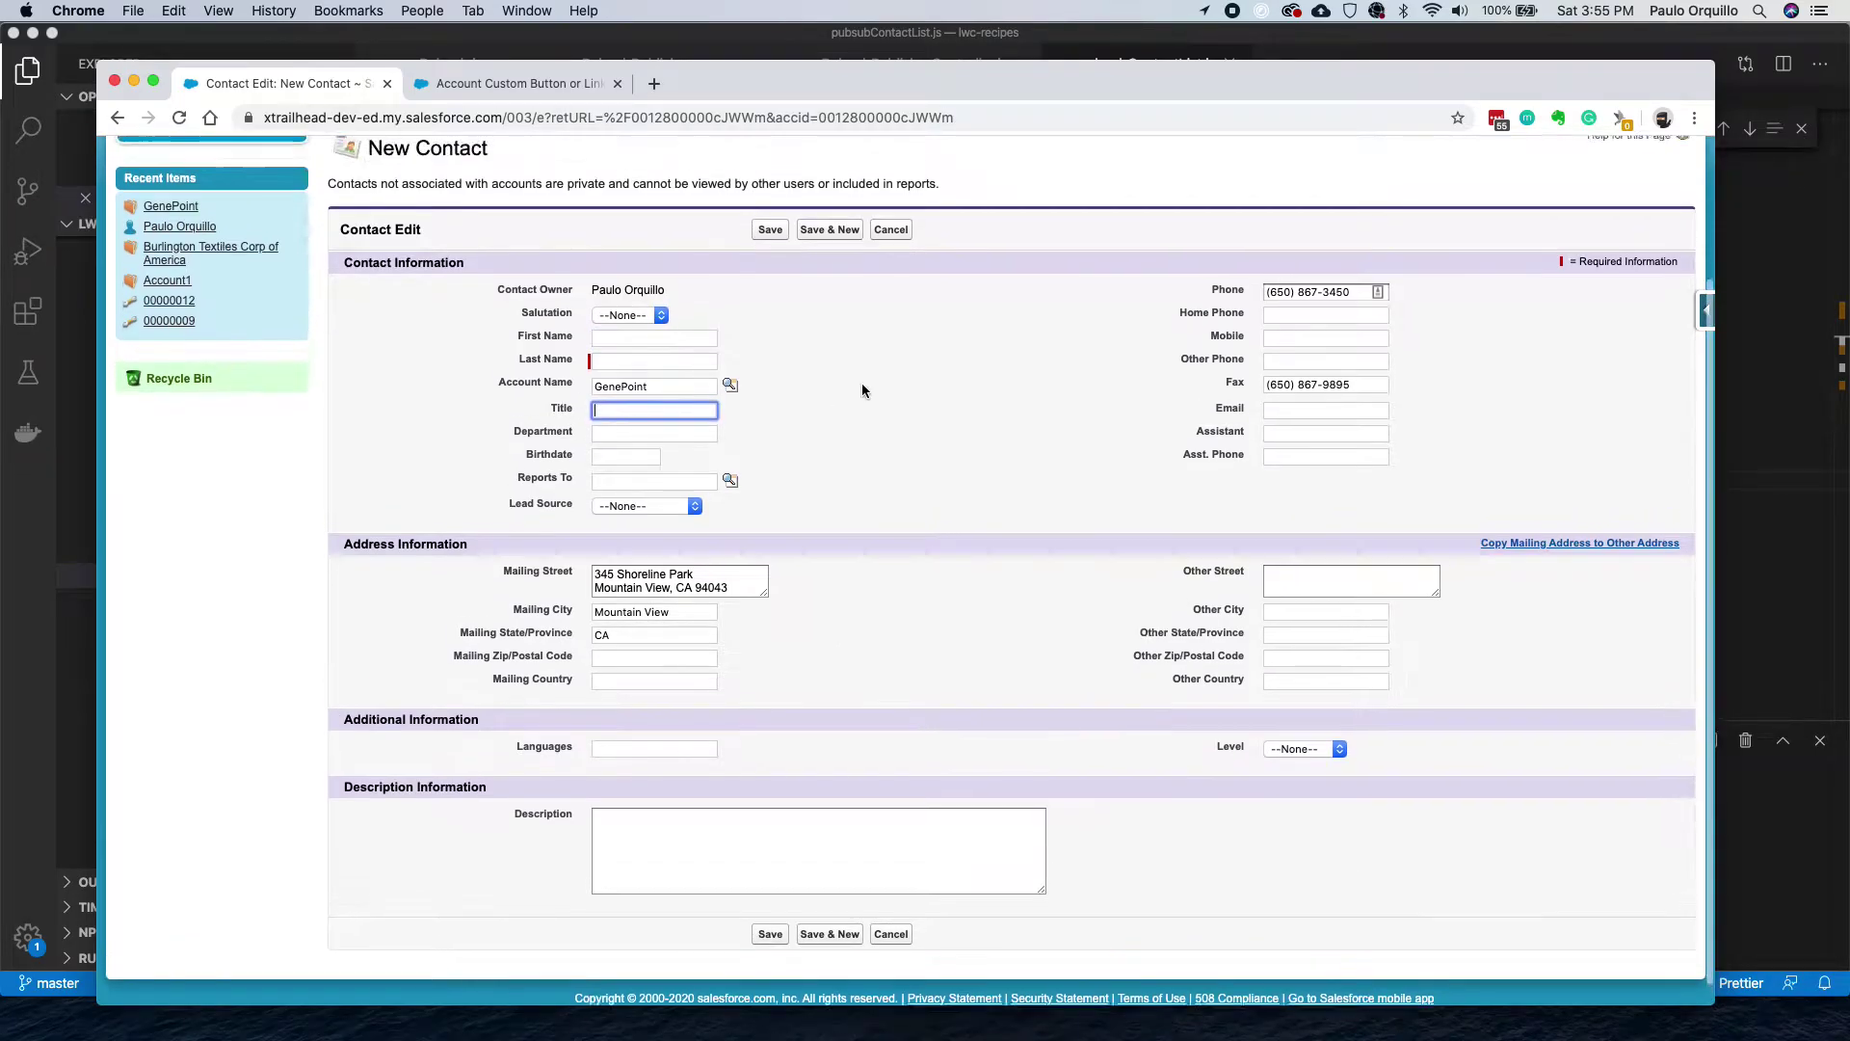
left_click(1291, 358)
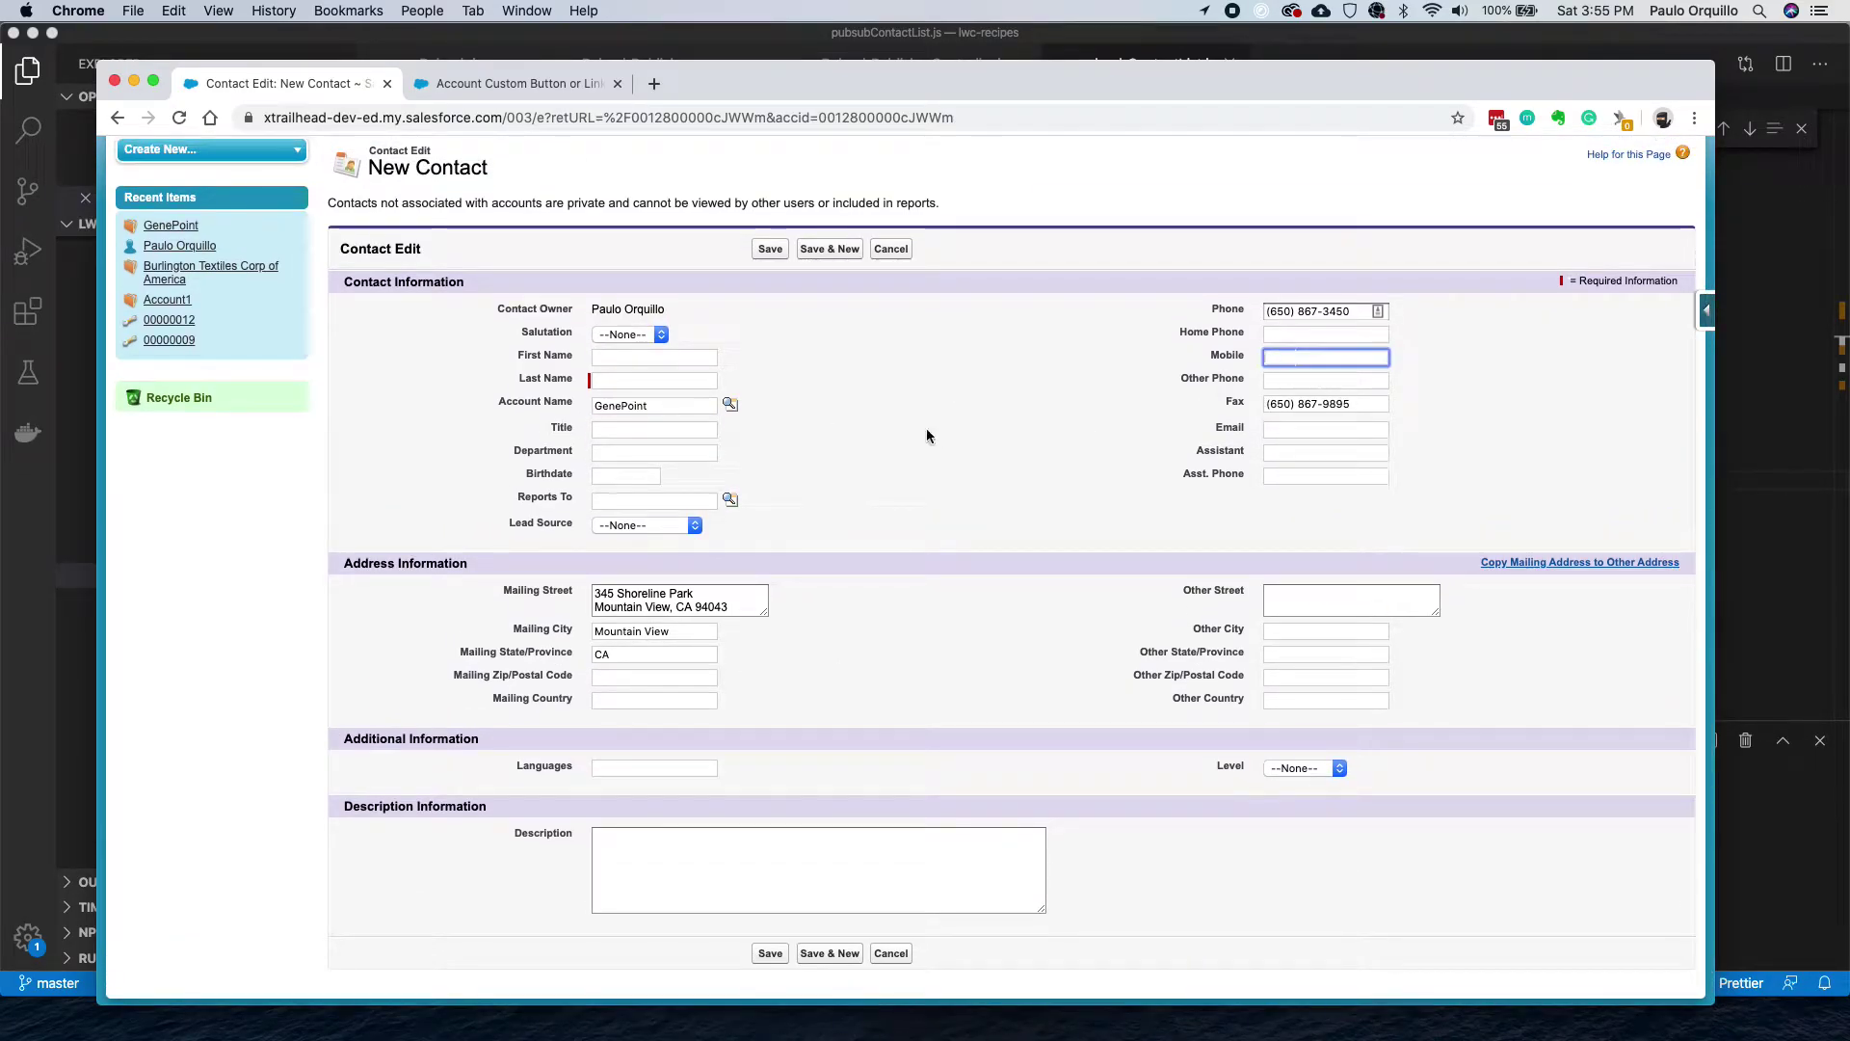
left_click(735, 851)
scroll(867, 620, "up", 3)
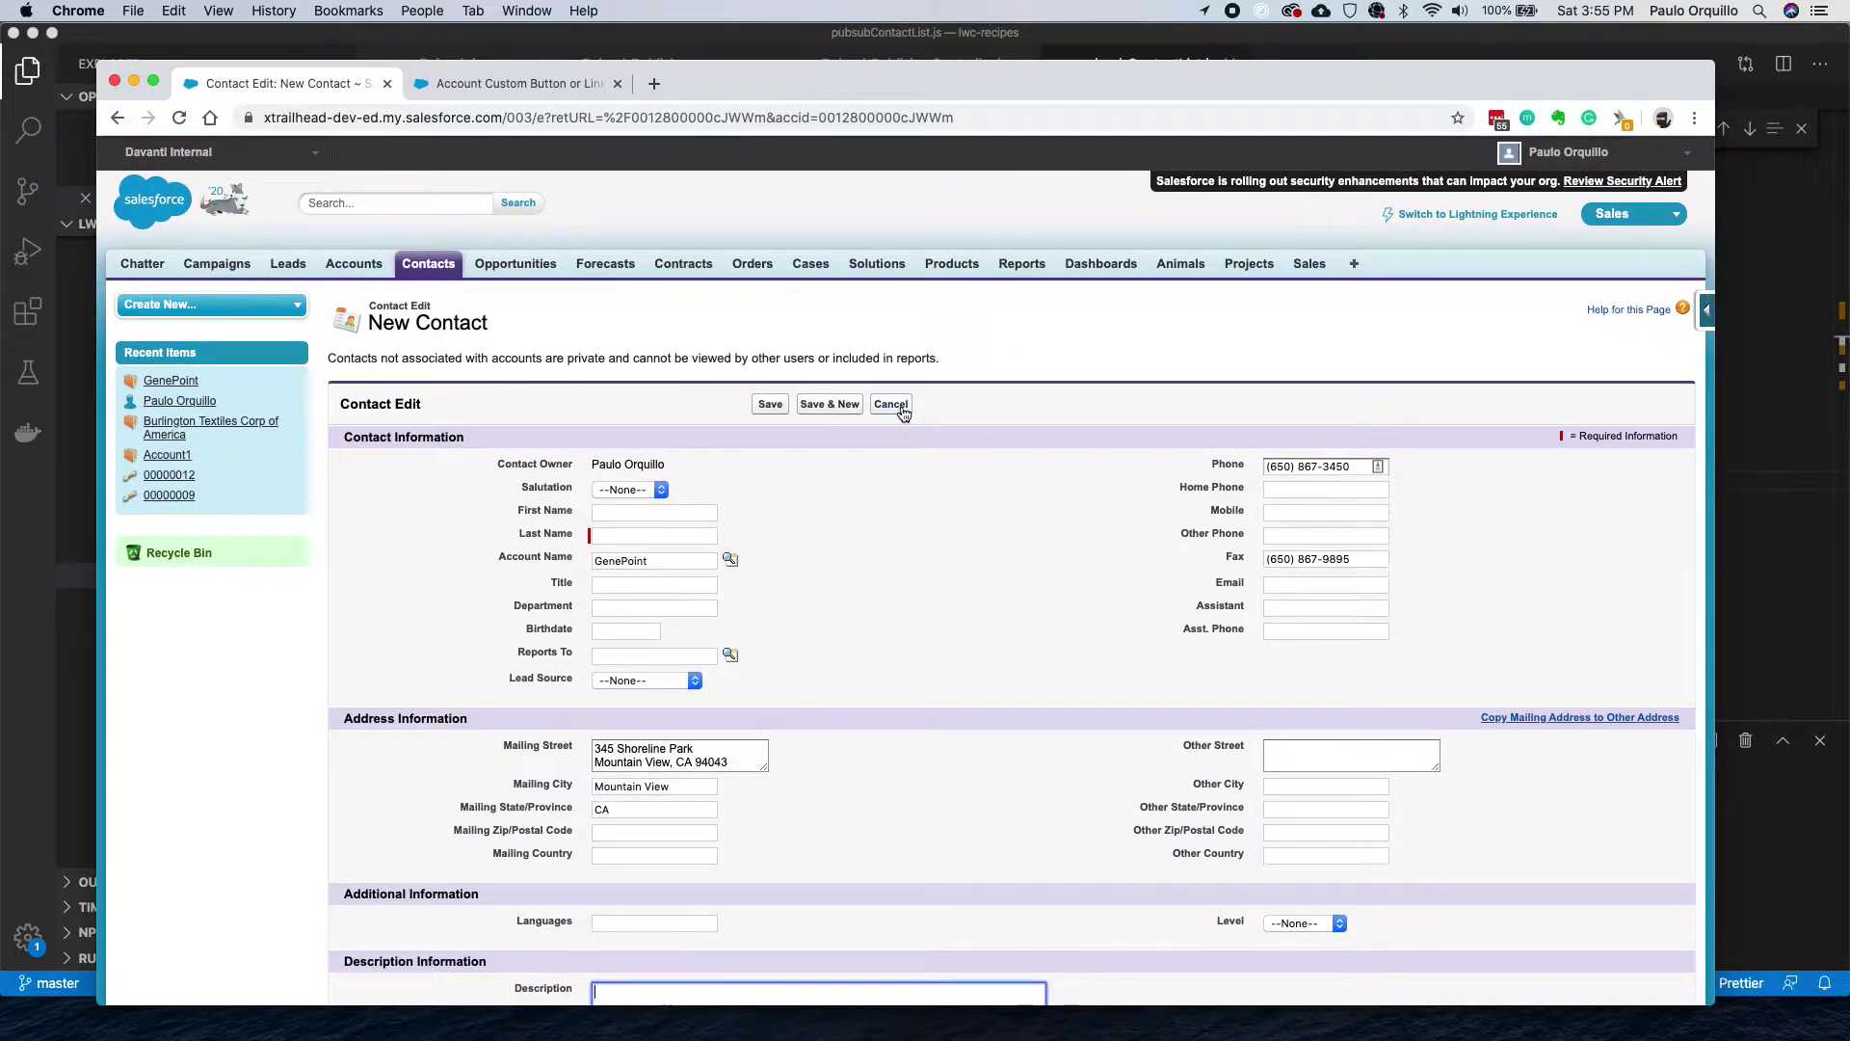
left_click(902, 408)
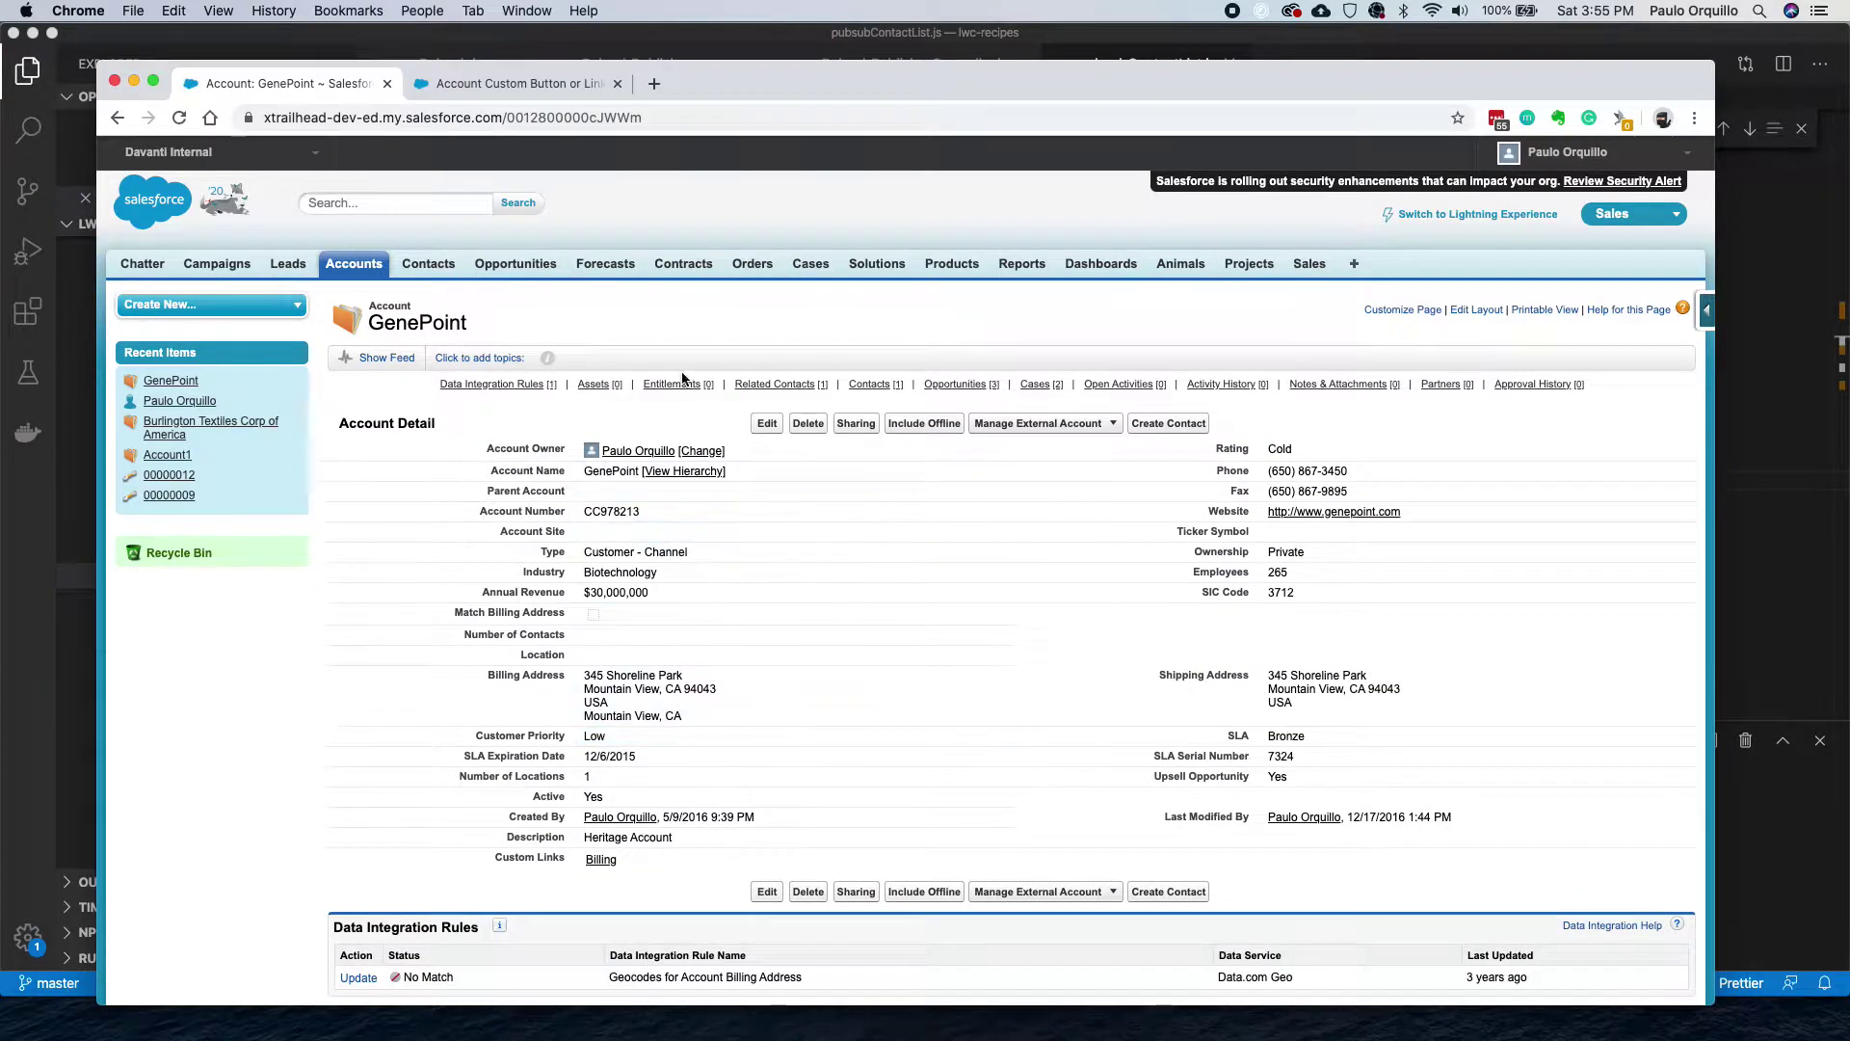
Open the prefilled Create Contact form, inspect the con20 and con5 URL parameters, then cancel.
left_click(1172, 424)
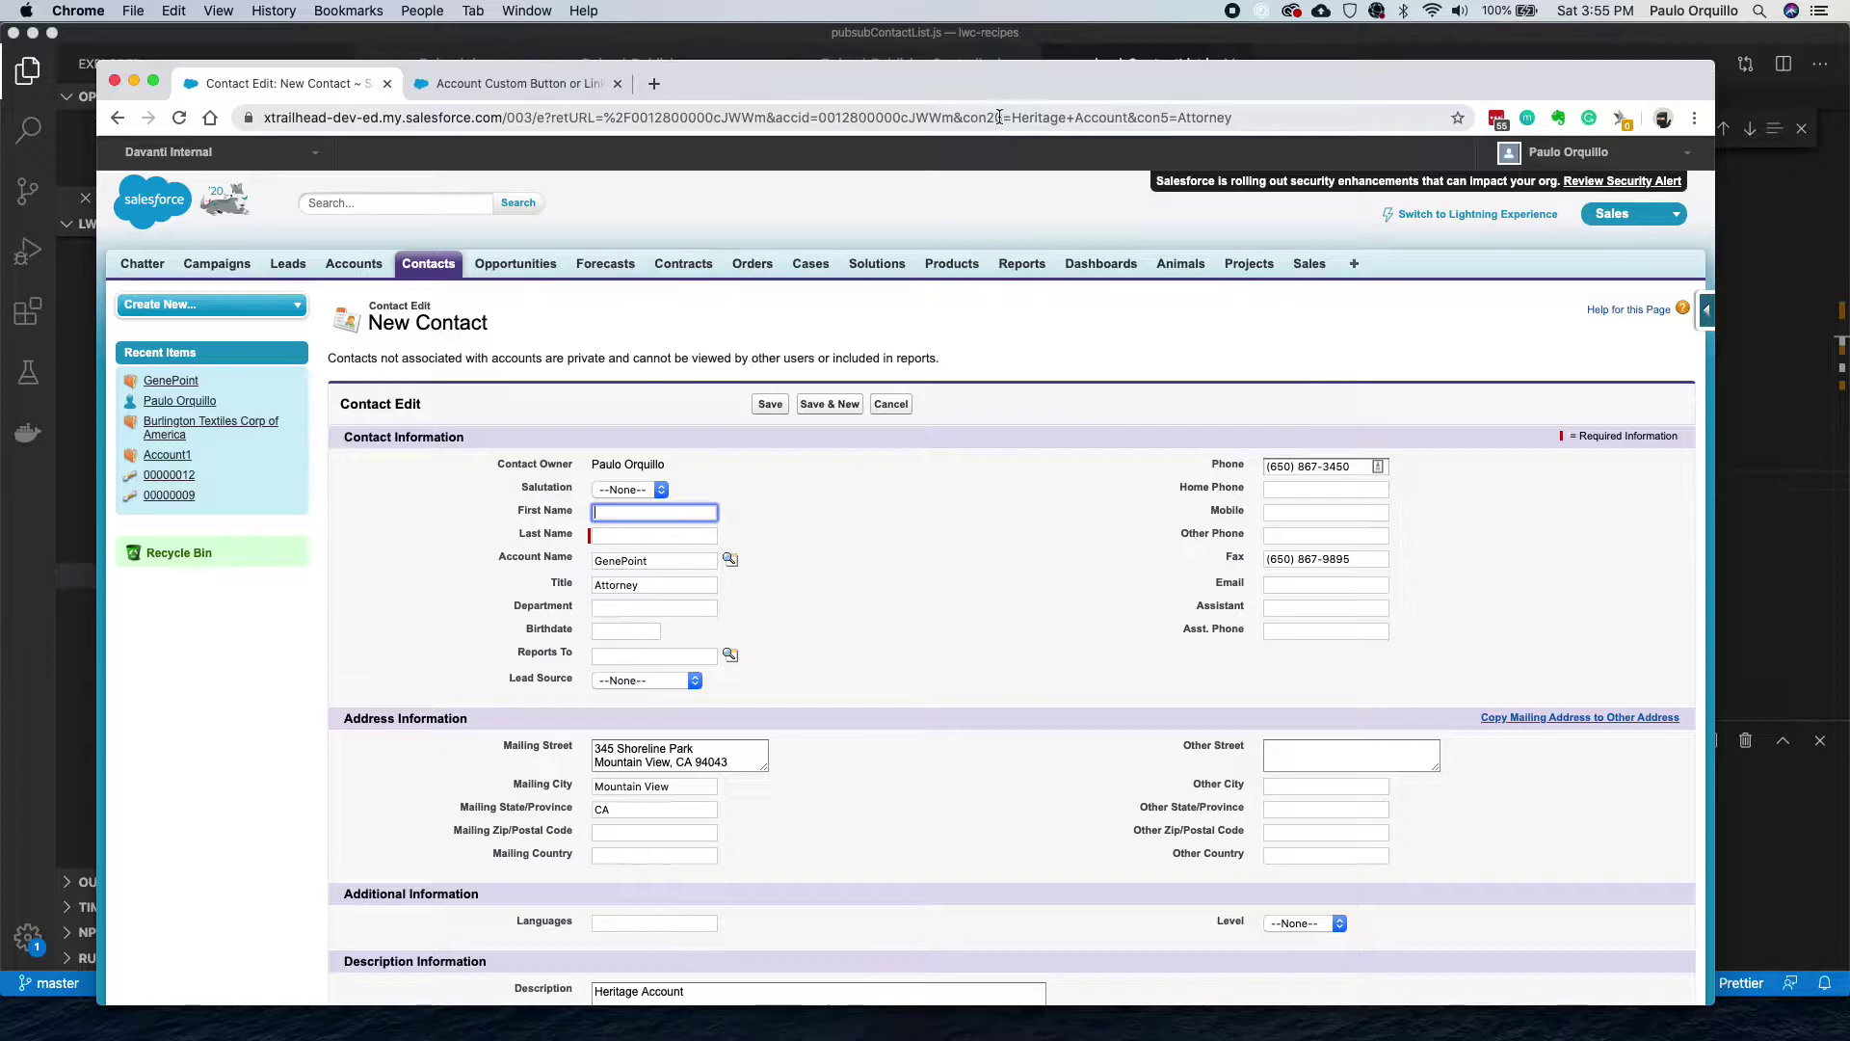
left_click_drag(961, 116, 1273, 126)
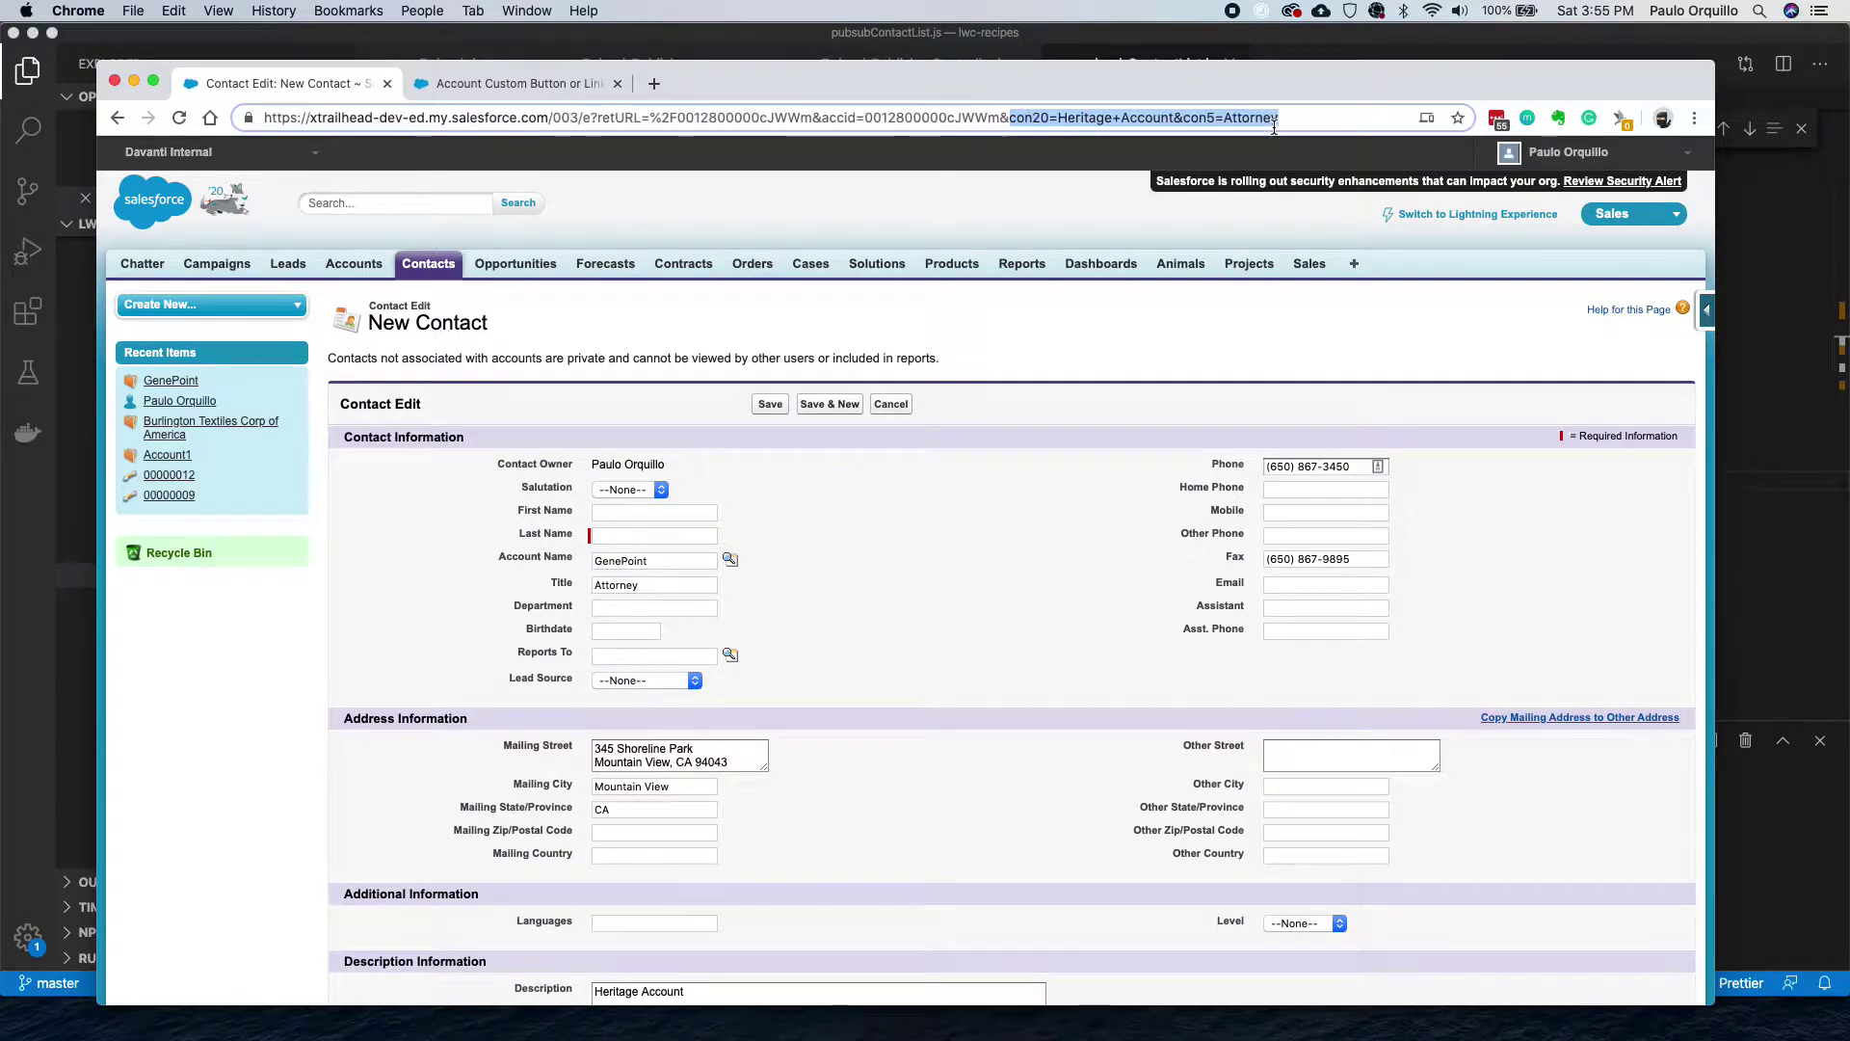
scroll(949, 574, "down", 1)
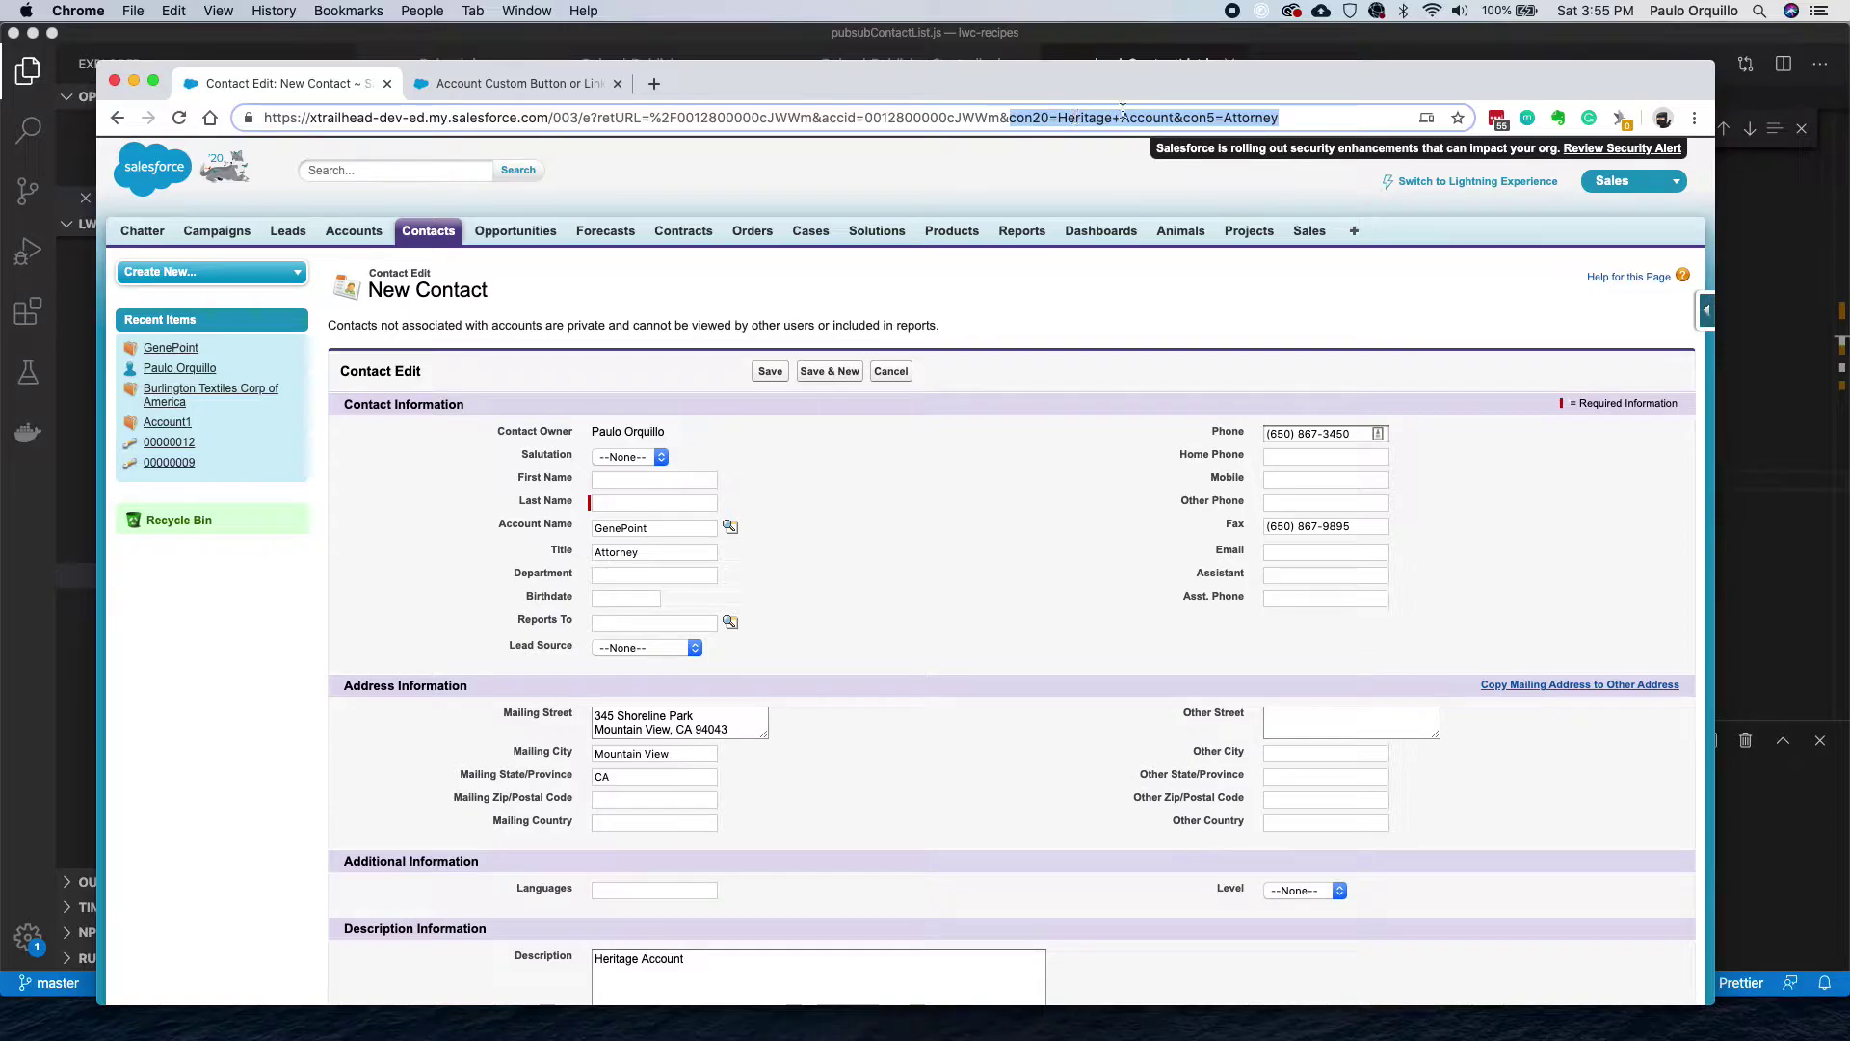
scroll(988, 393, "down", 3)
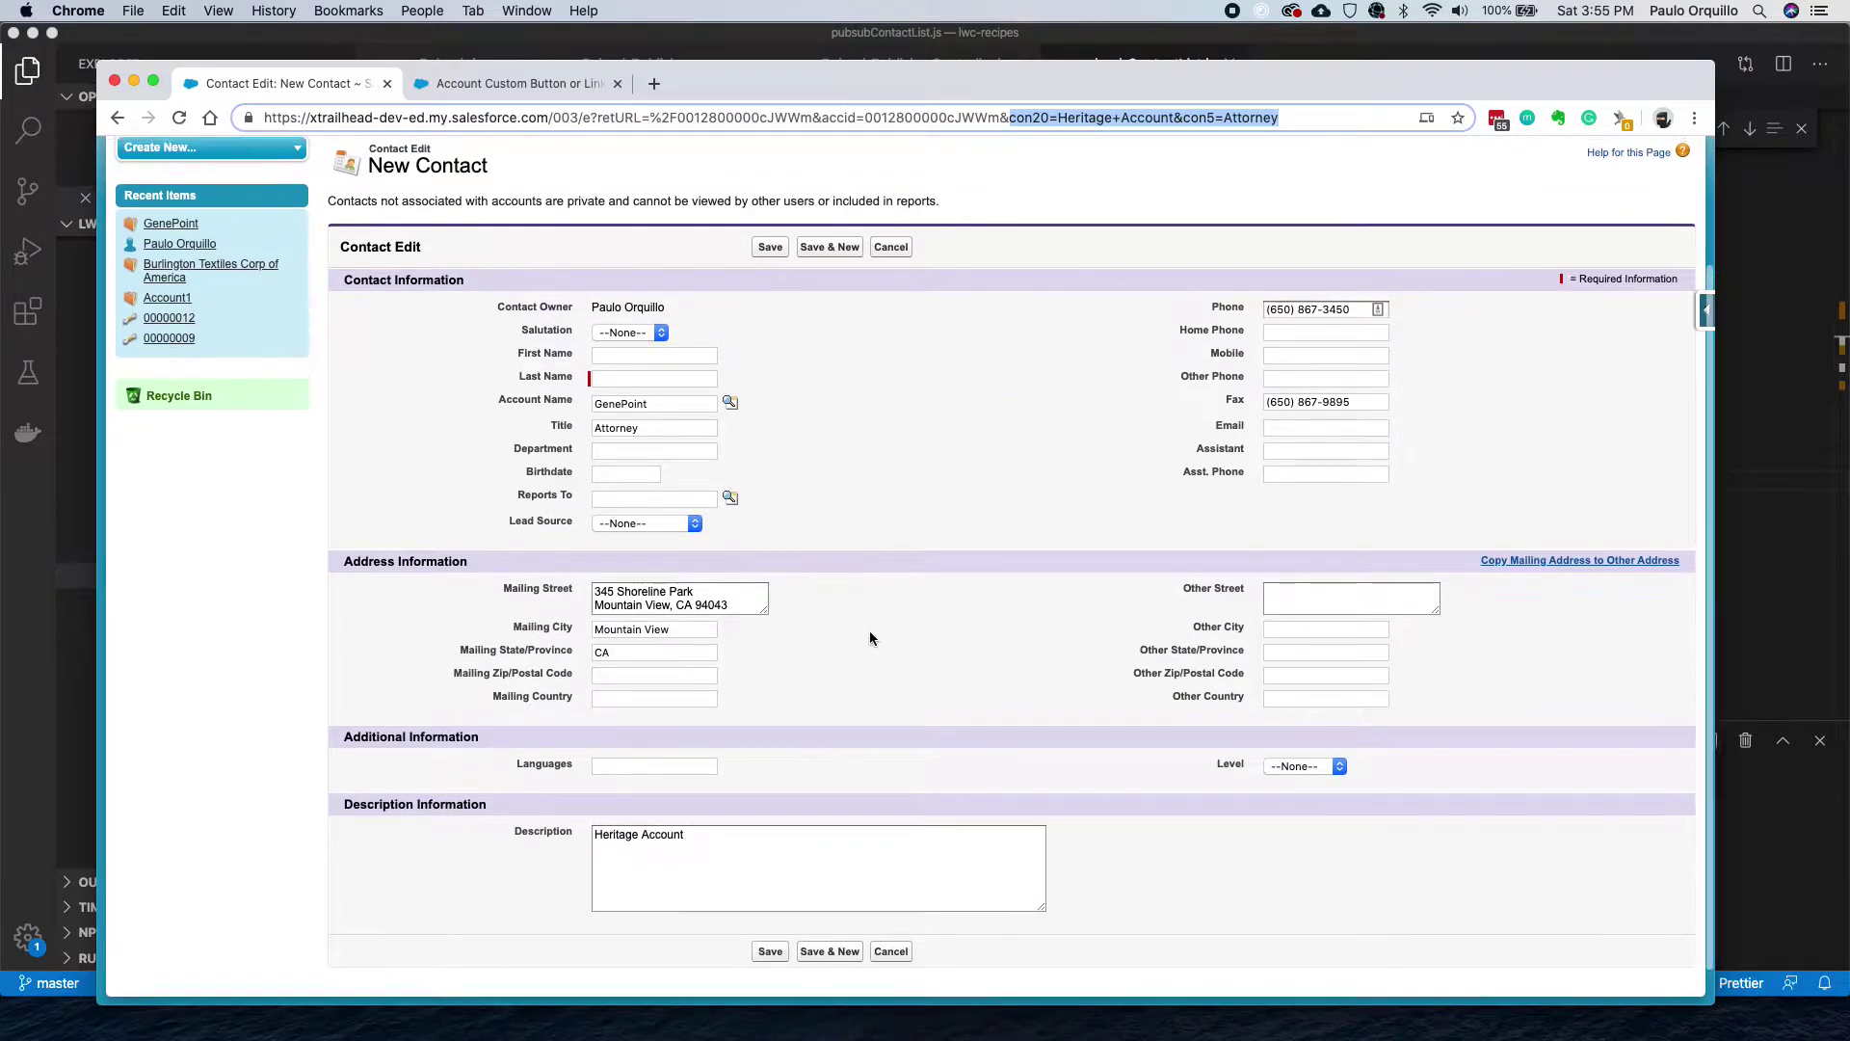
scroll(703, 476, "up", 3)
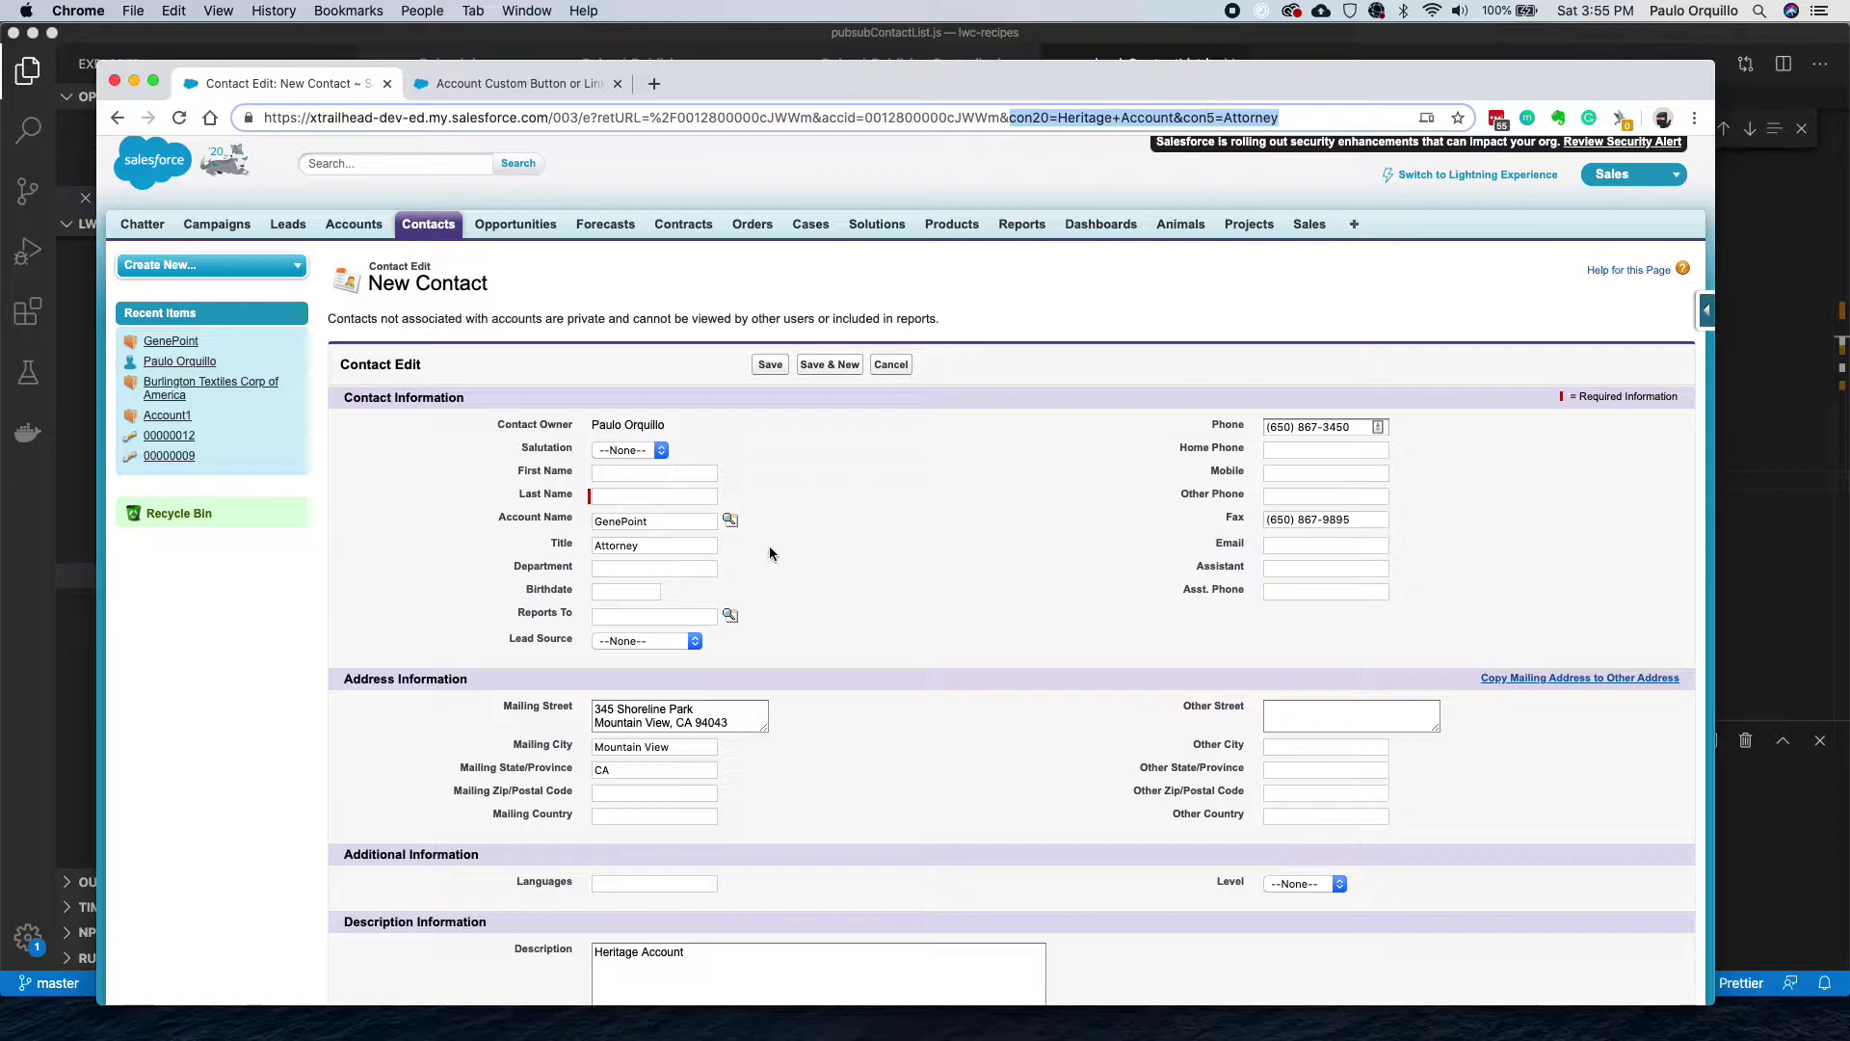
scroll(648, 763, "down", 1)
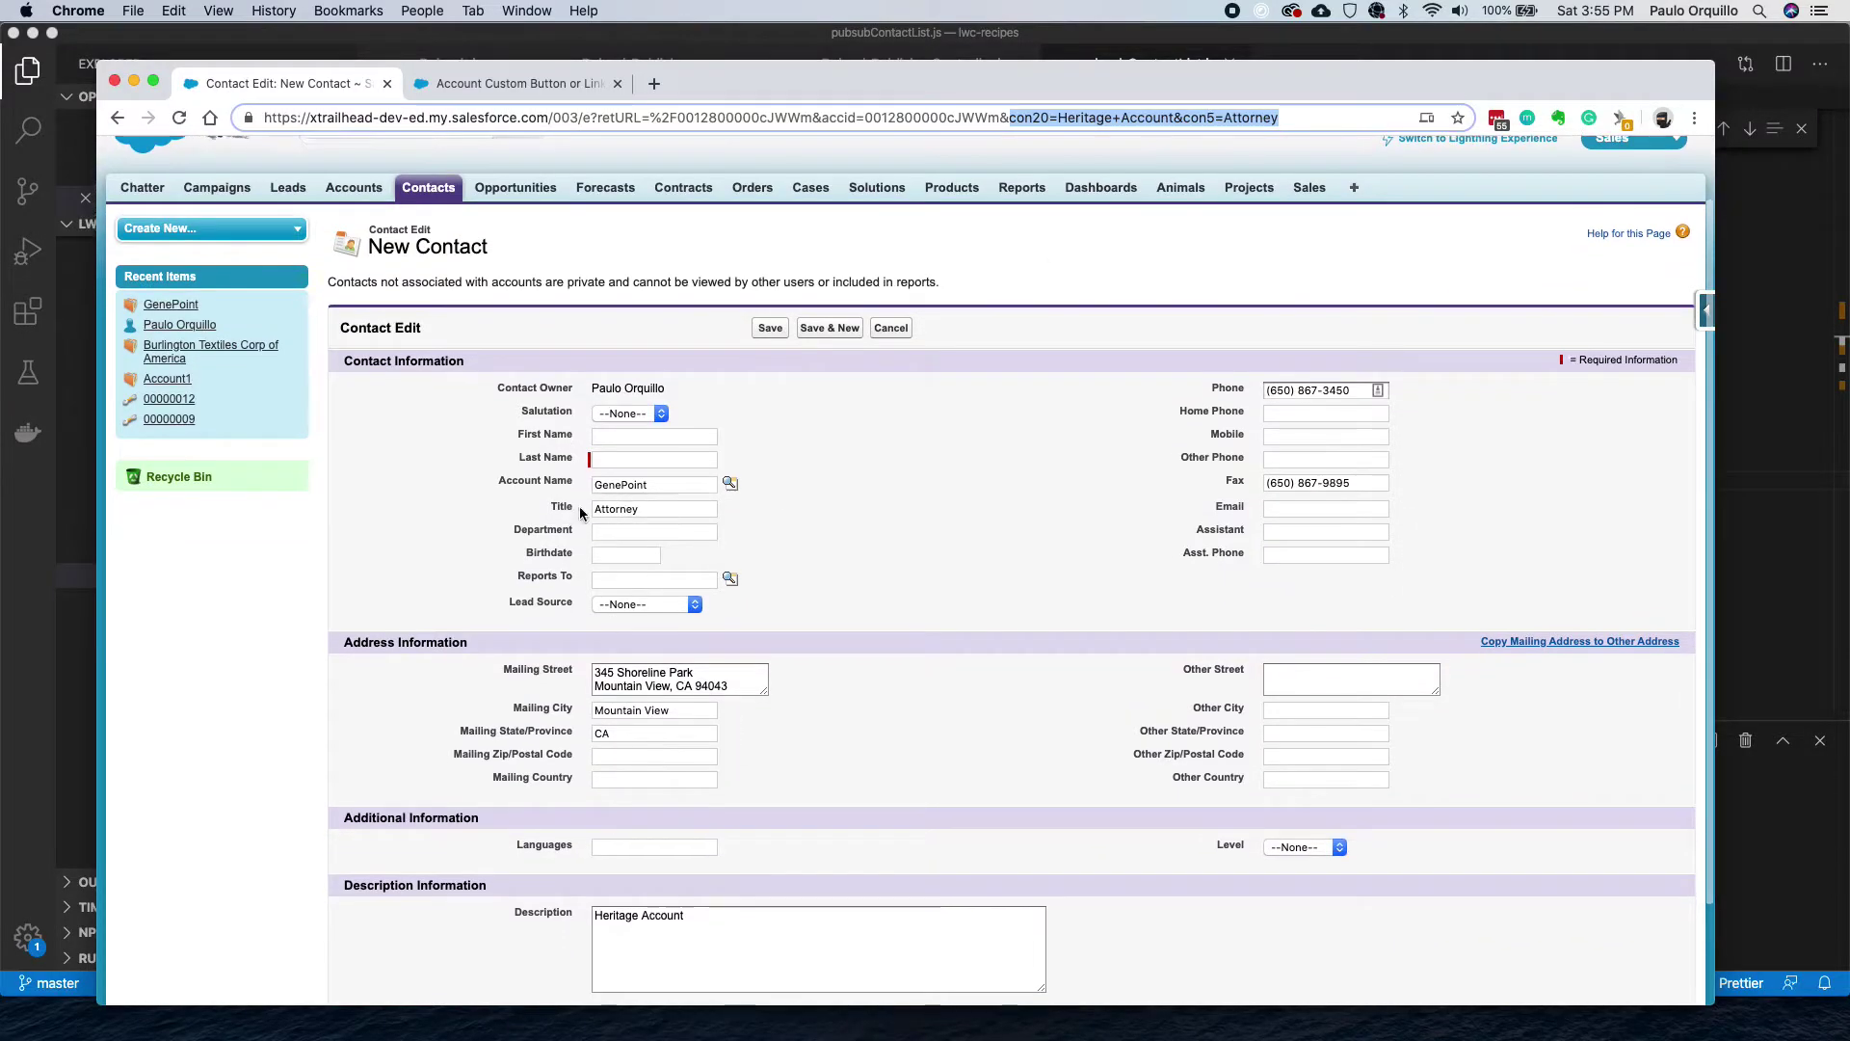
left_click(649, 508)
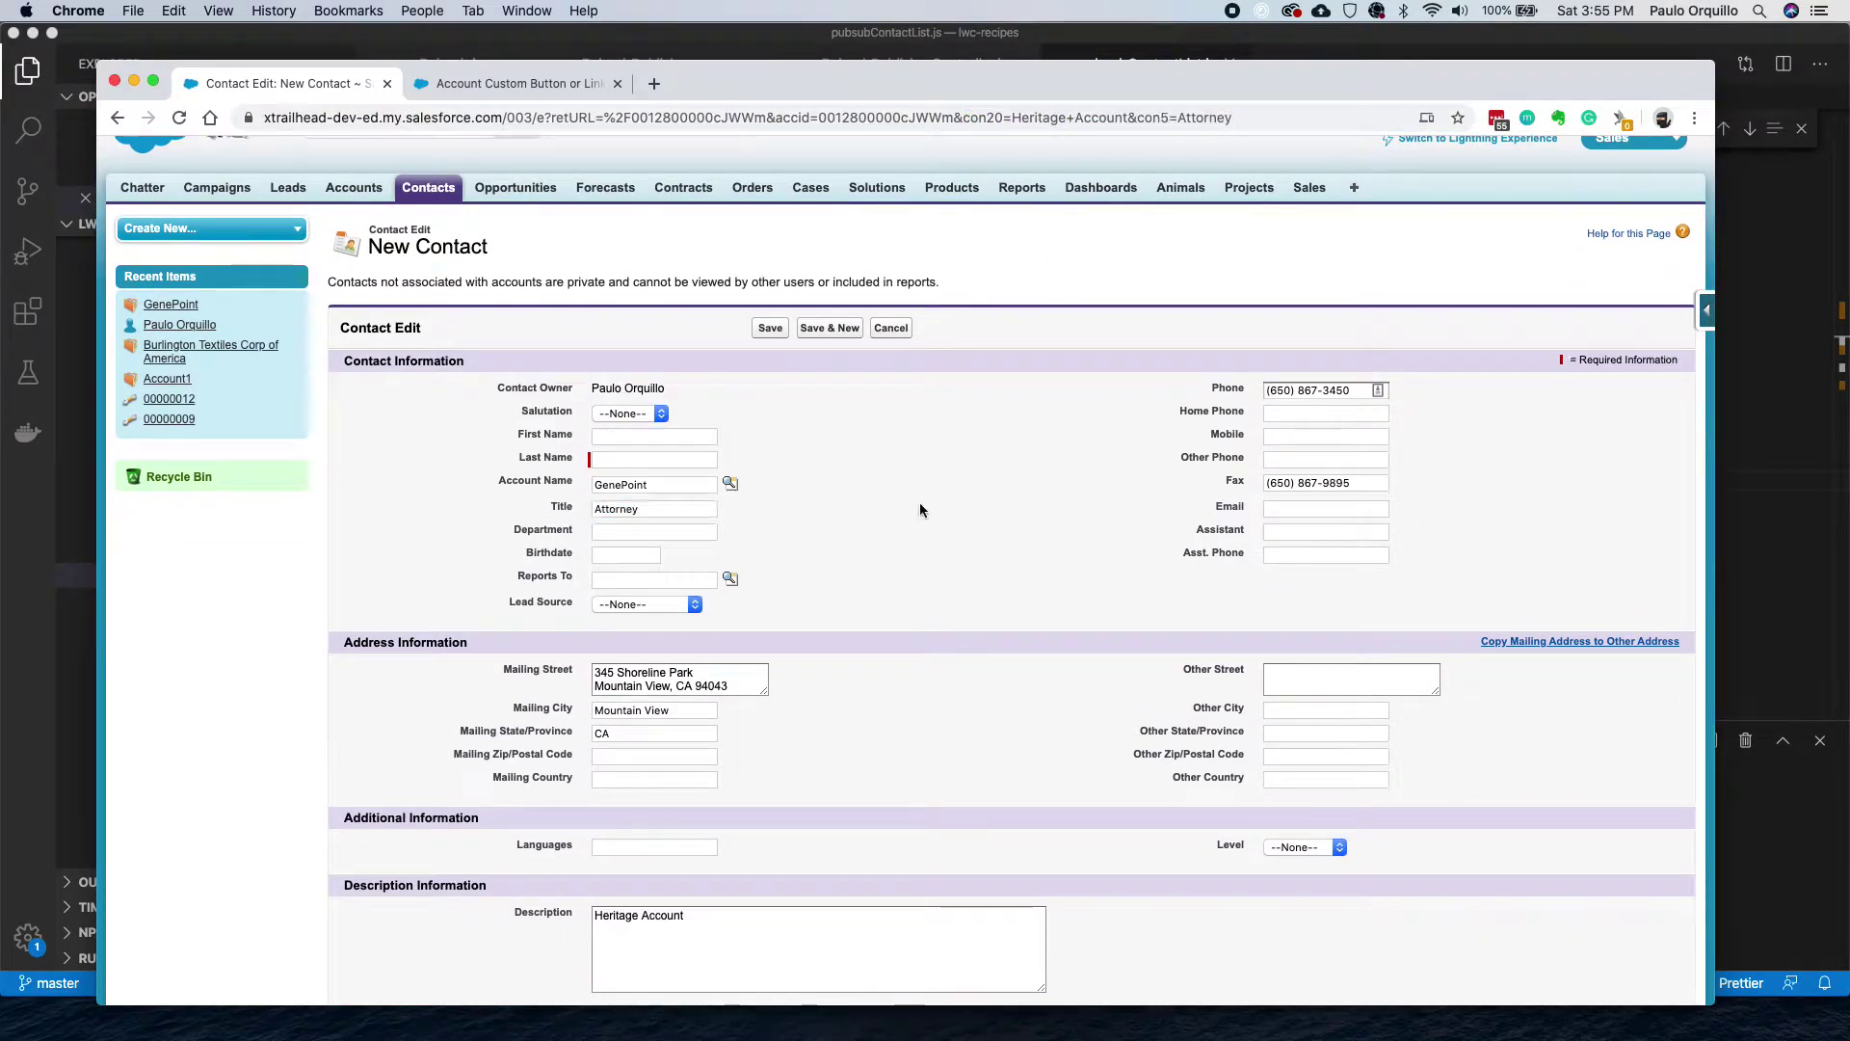
scroll(920, 510, "up", 2)
left_click(891, 404)
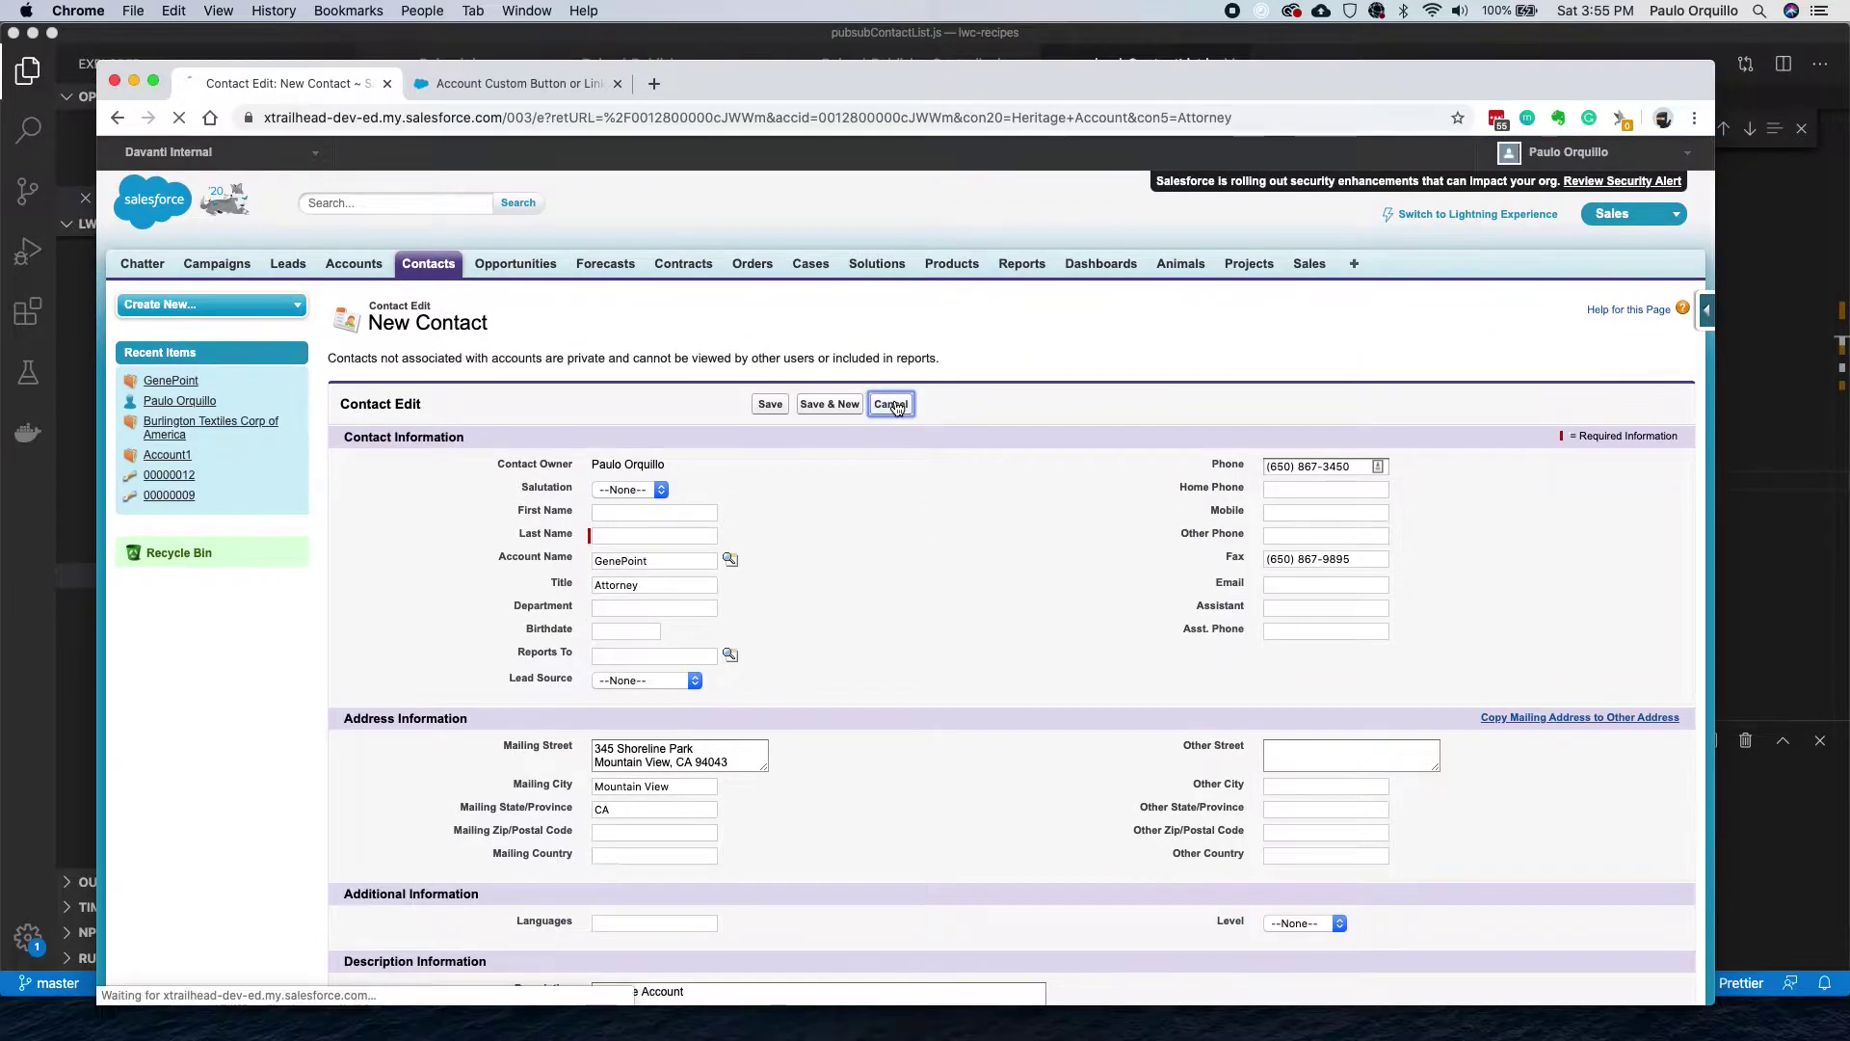
View the Create Contact custom button's definition and select its URL formula.
left_click(537, 83)
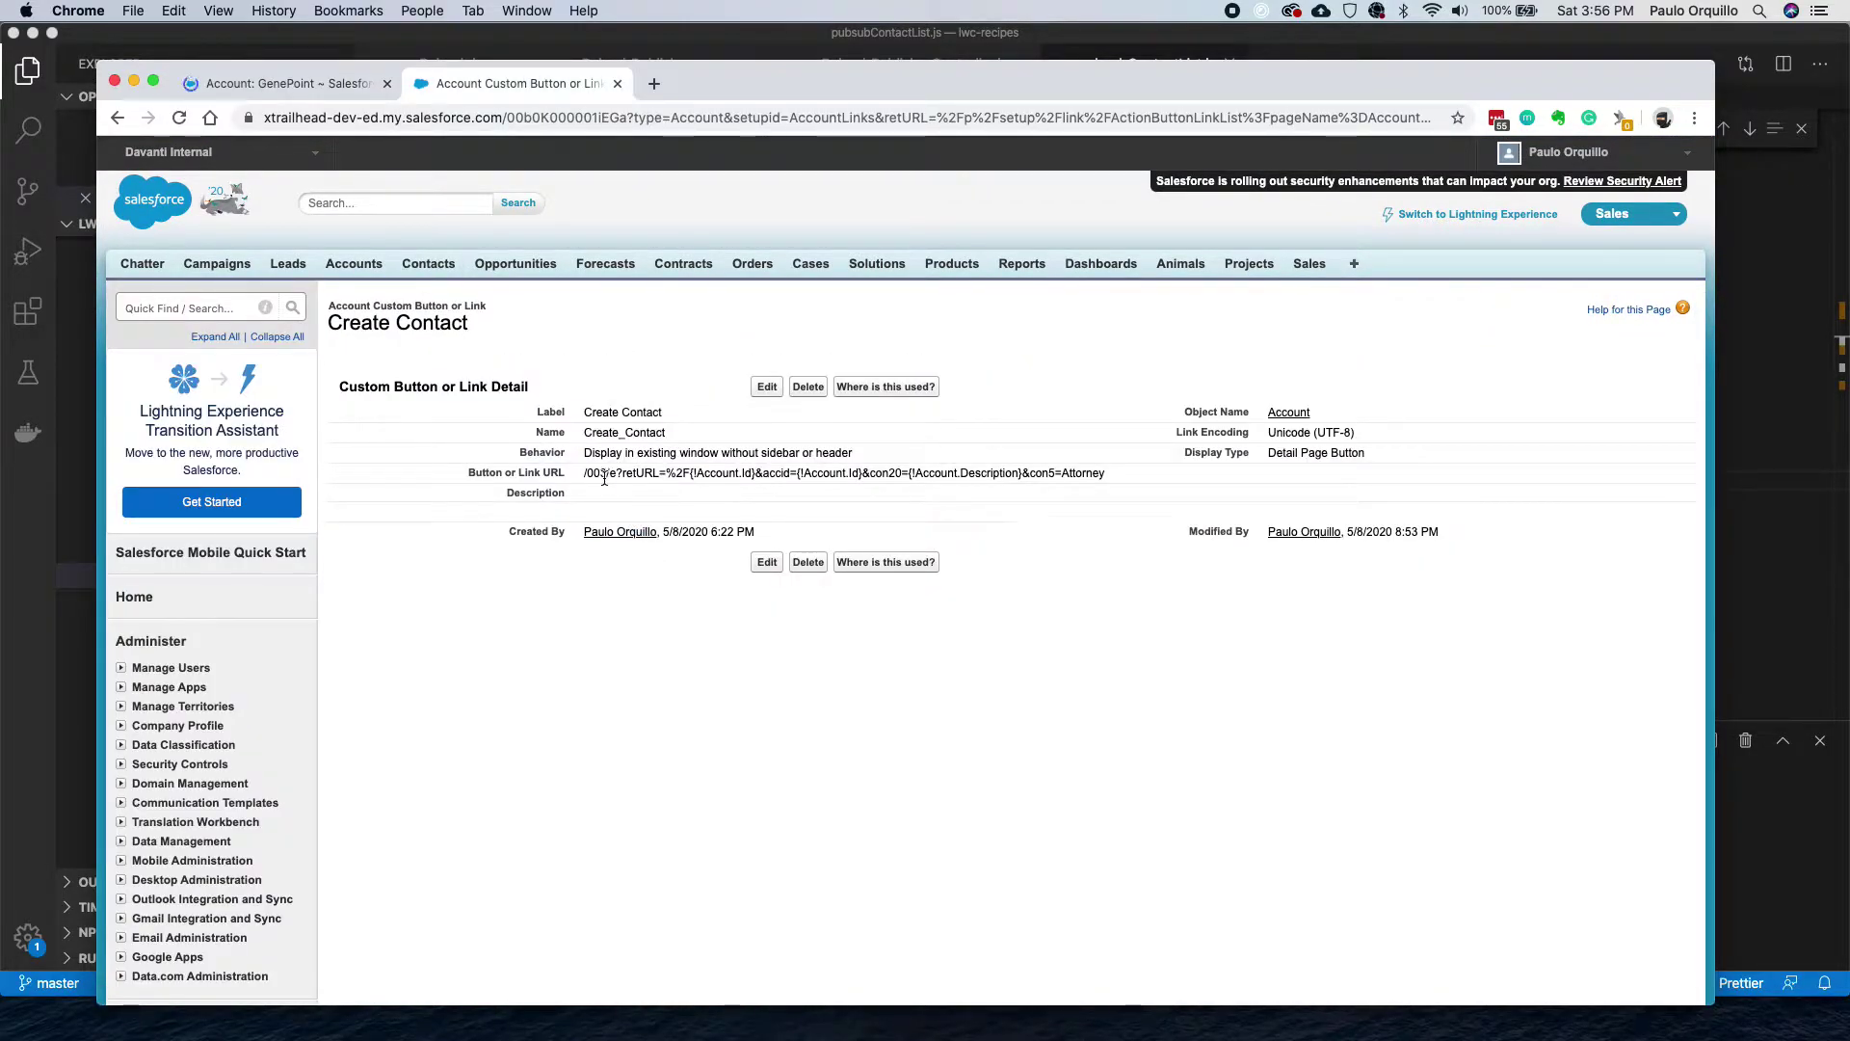
left_click_drag(584, 473, 1060, 477)
left_click(1046, 511)
Switch to Lightning Experience and open the GenePoint account from recently viewed Accounts.
left_click(1484, 216)
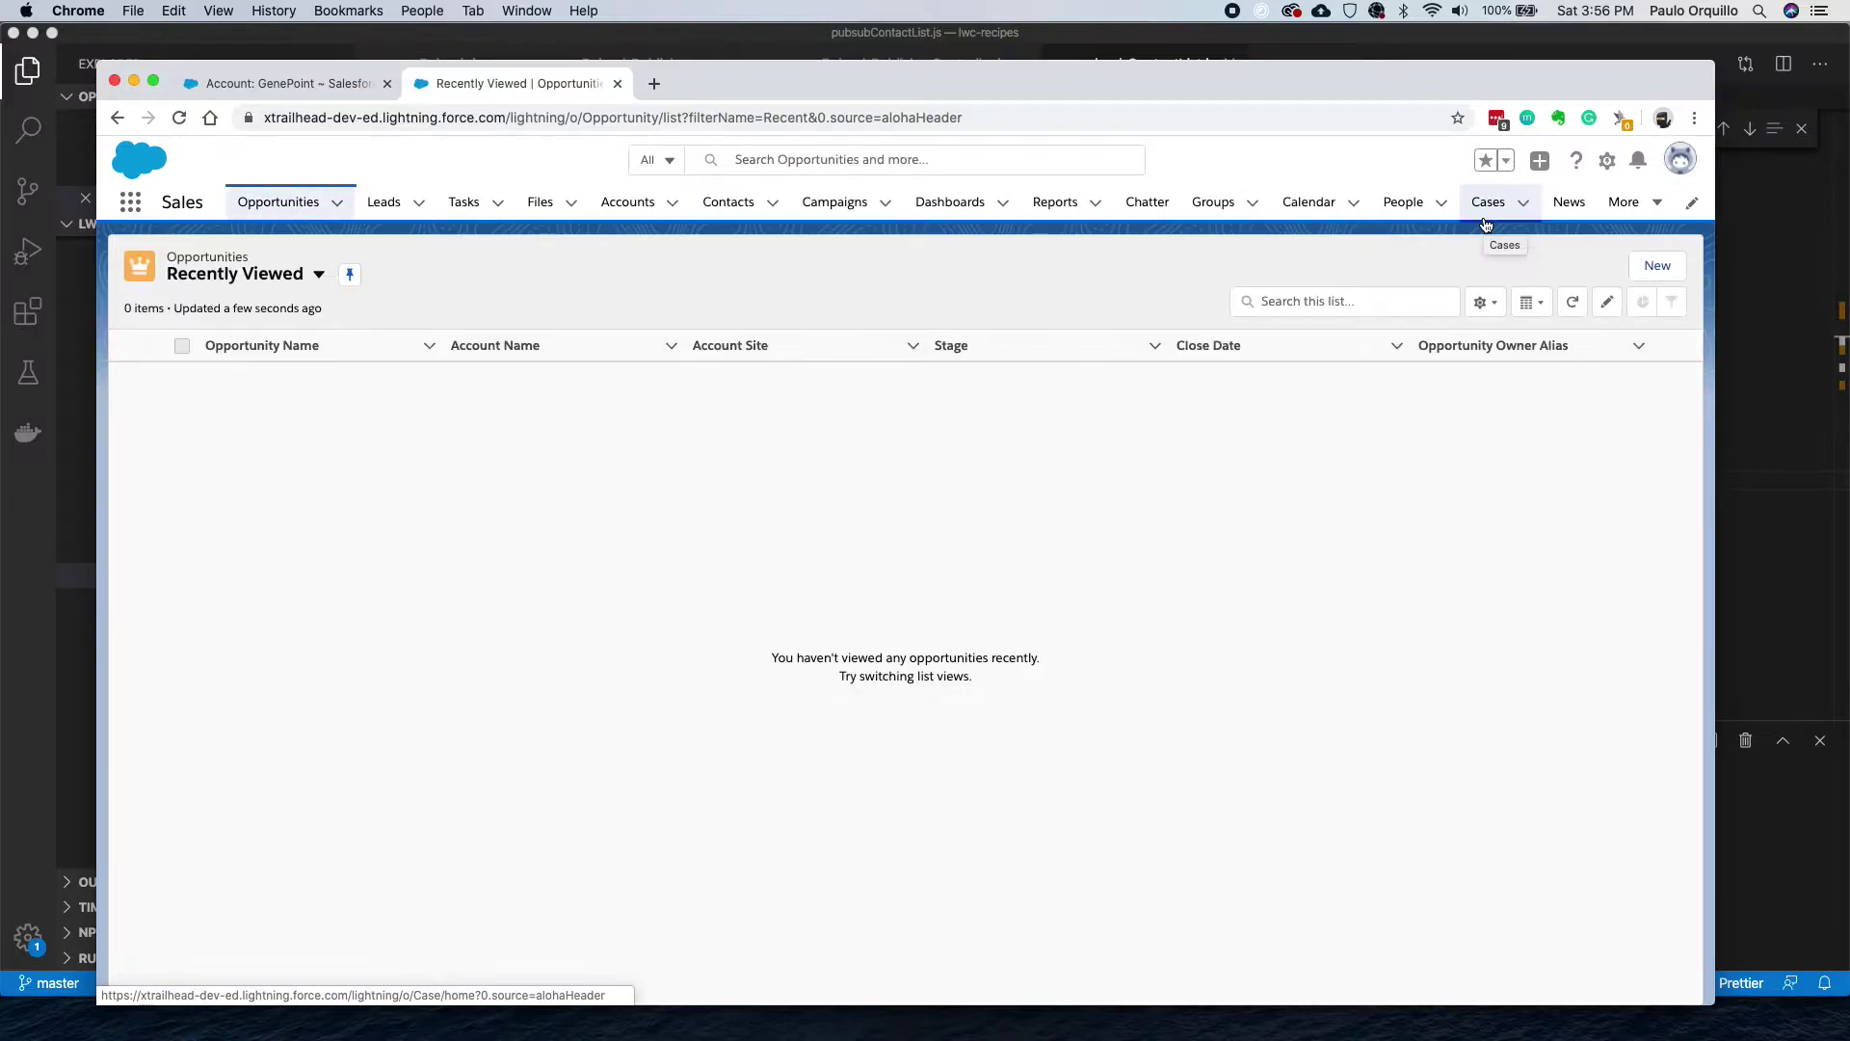
left_click(628, 201)
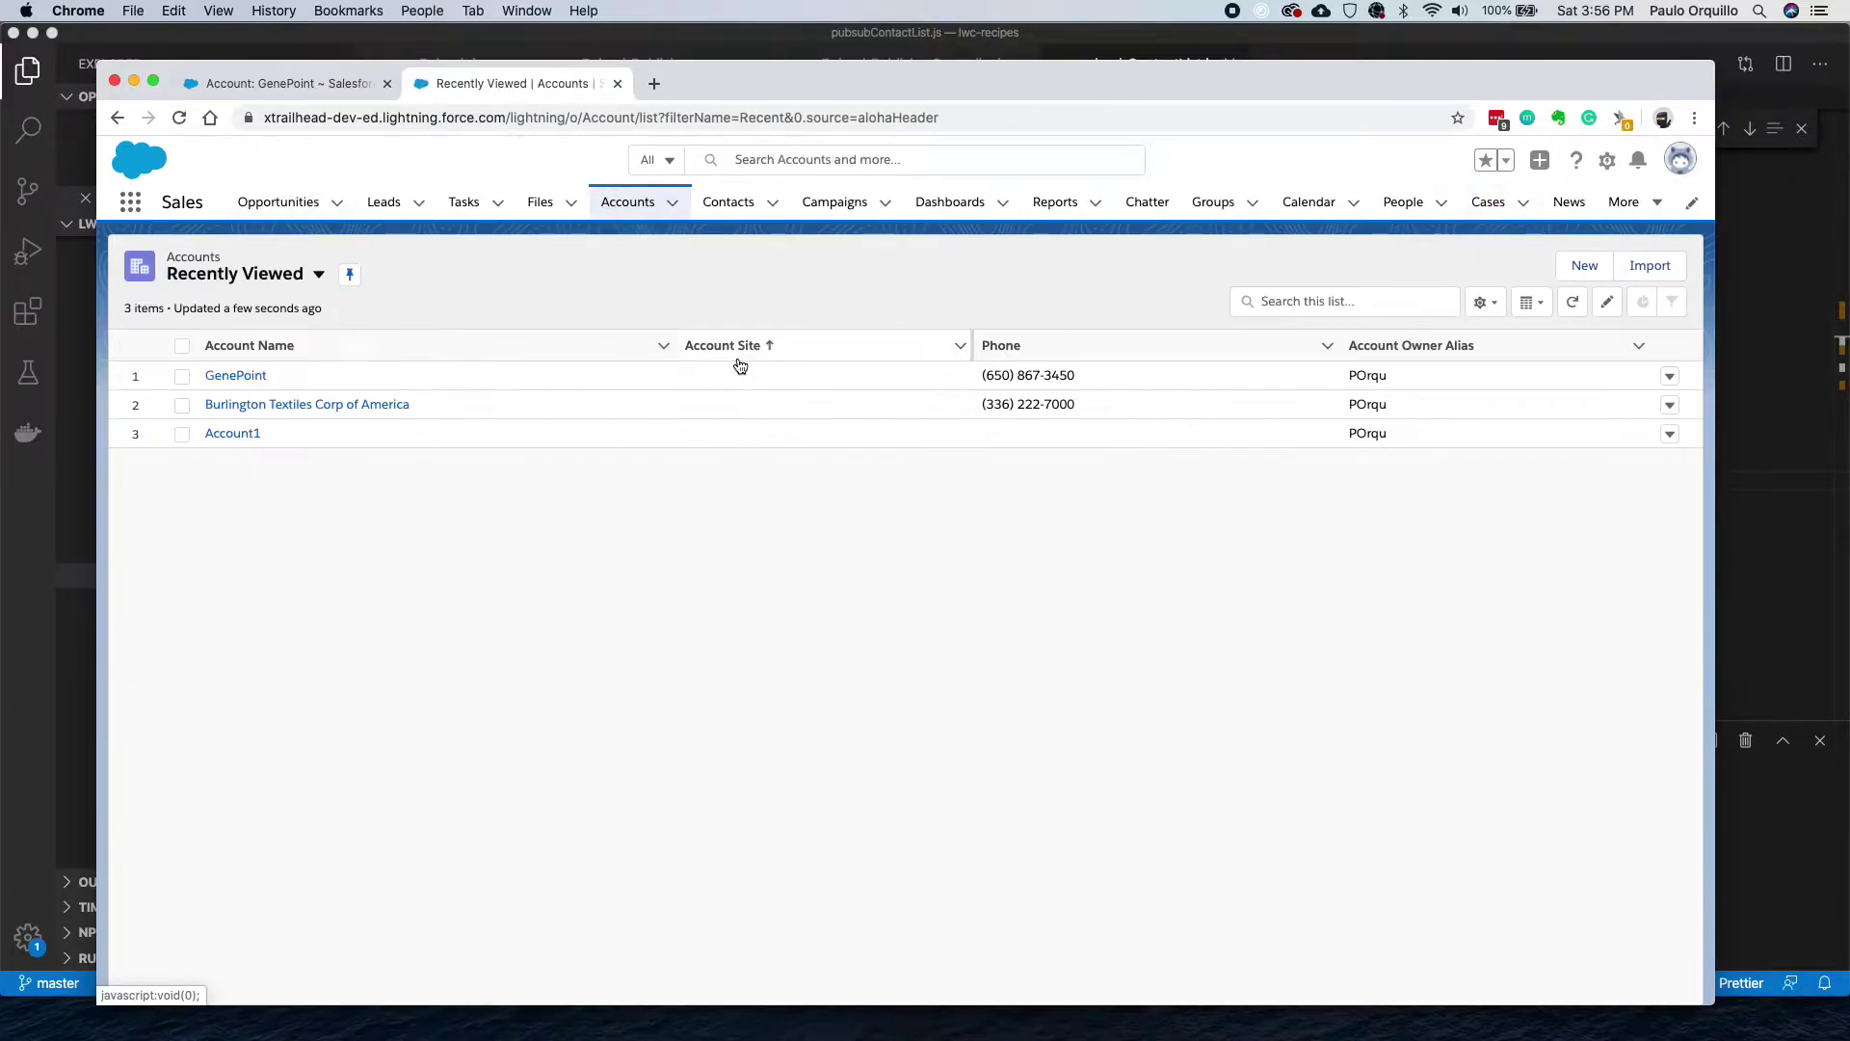
left_click(219, 376)
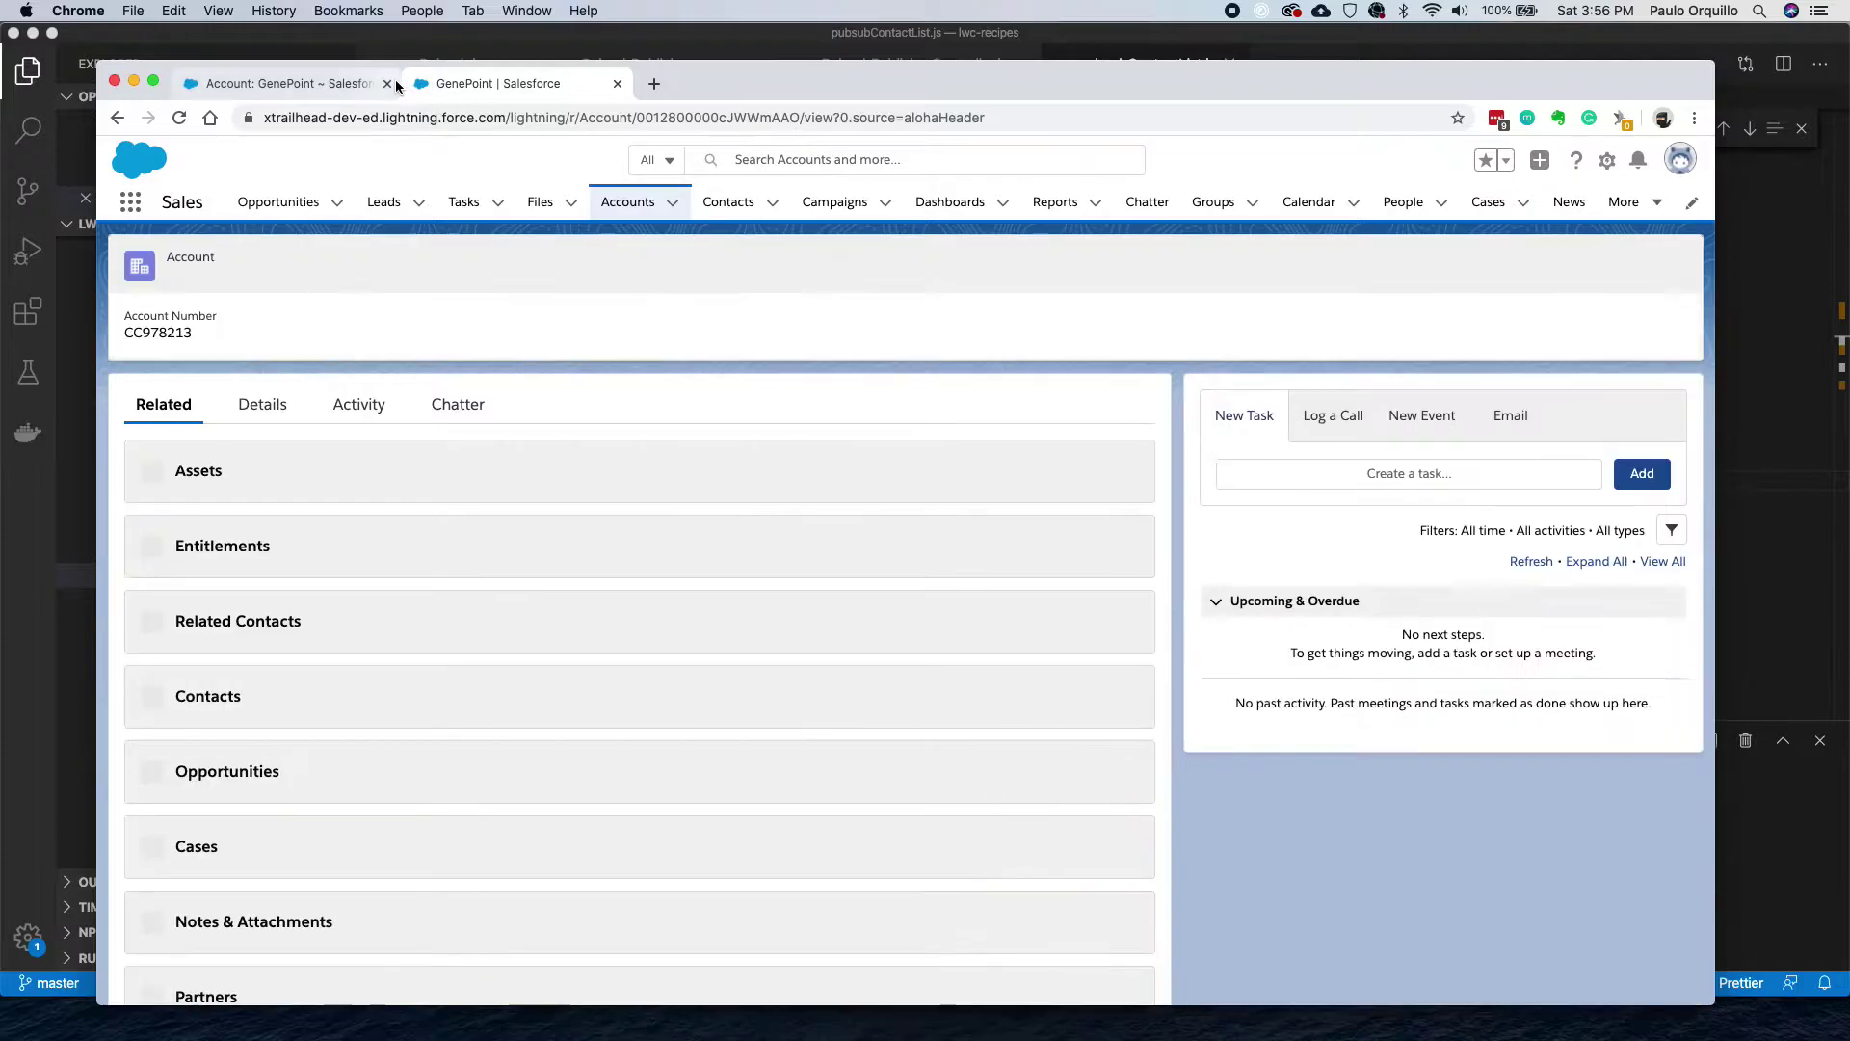
left_click(387, 83)
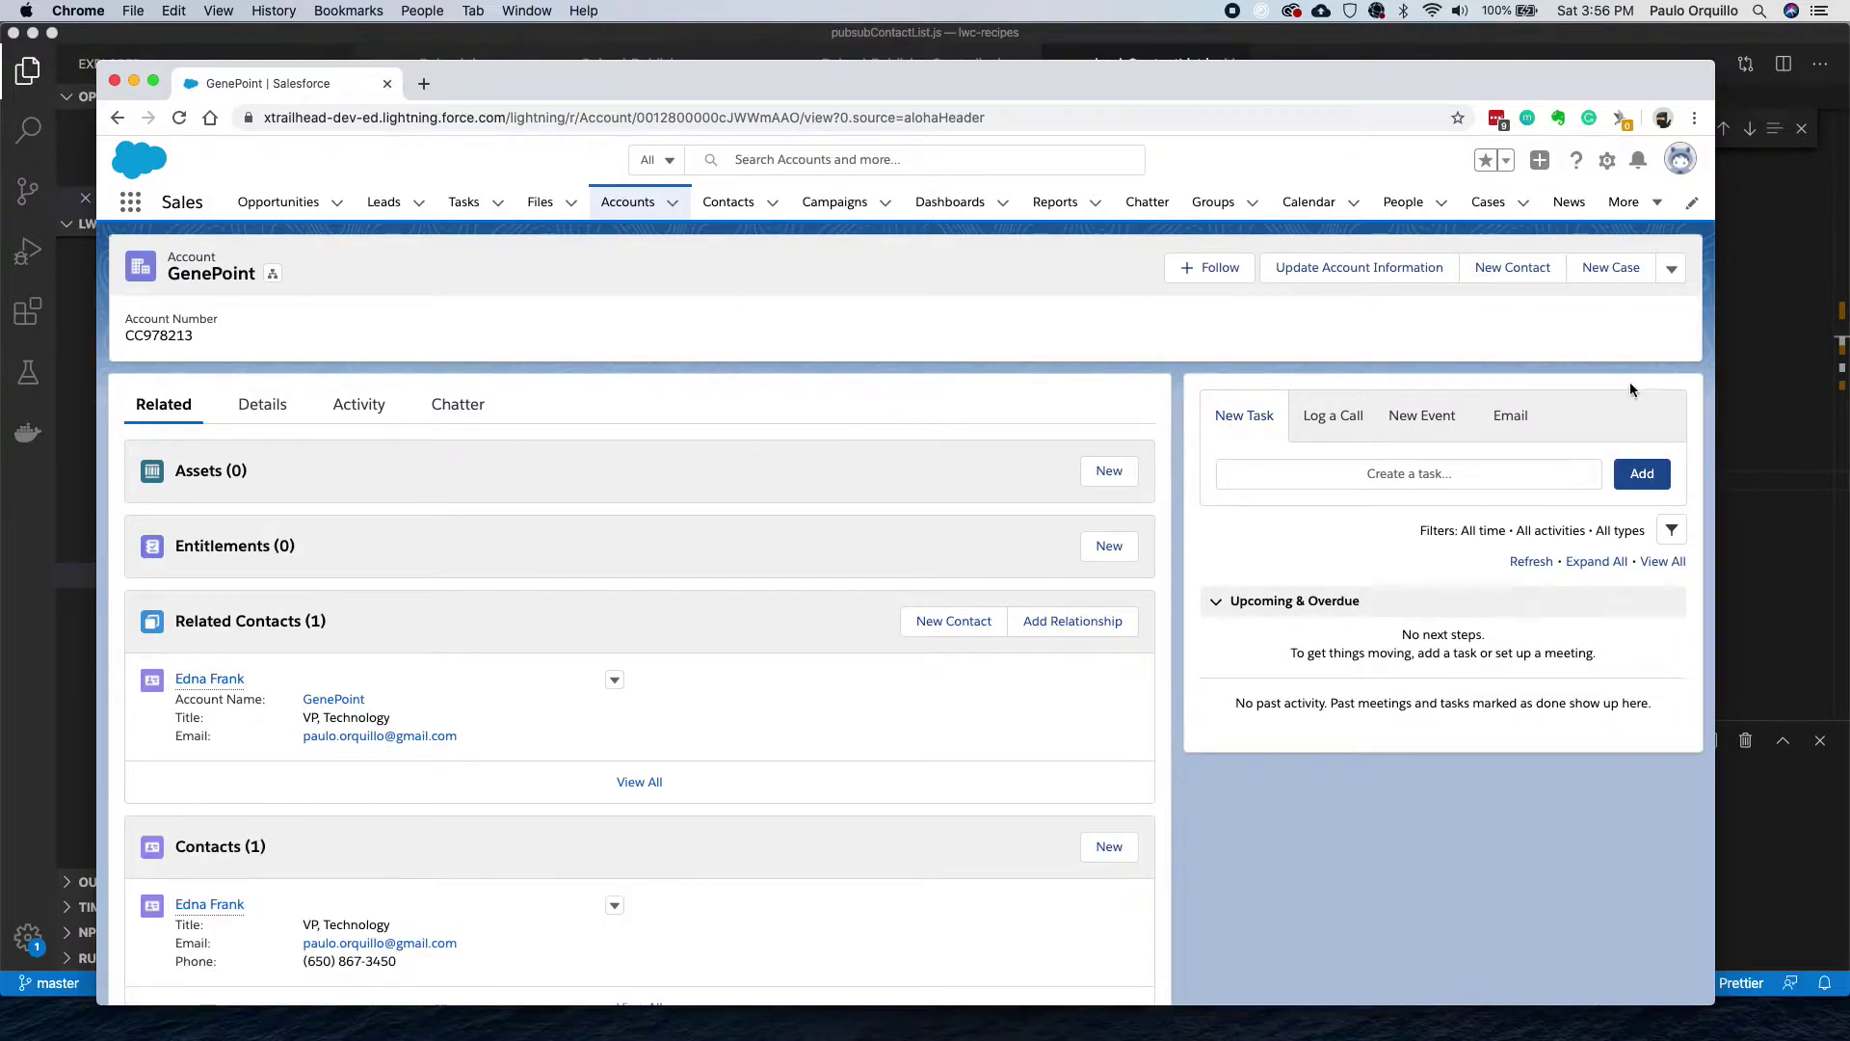
Open and close GenePoint's standard New Contact form unsaved, then launch Setup in a new tab.
left_click(1494, 277)
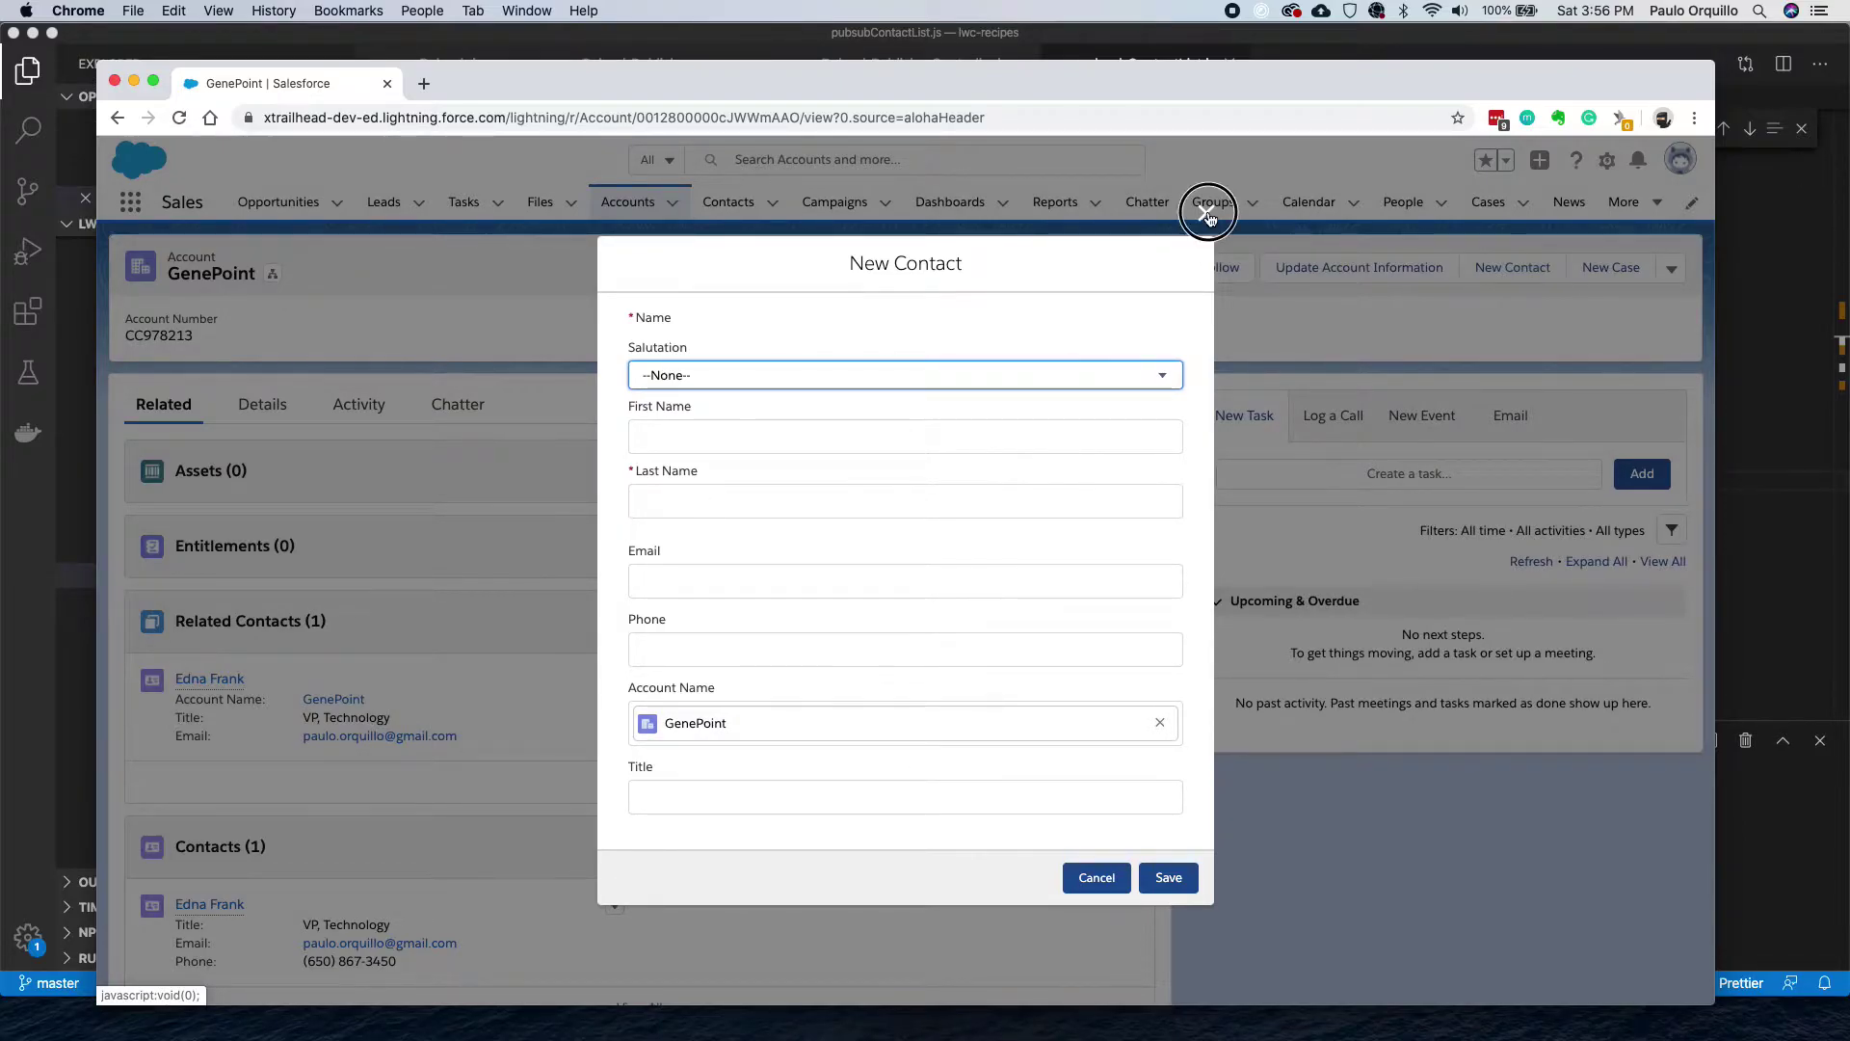
left_click(1205, 213)
left_click(1606, 169)
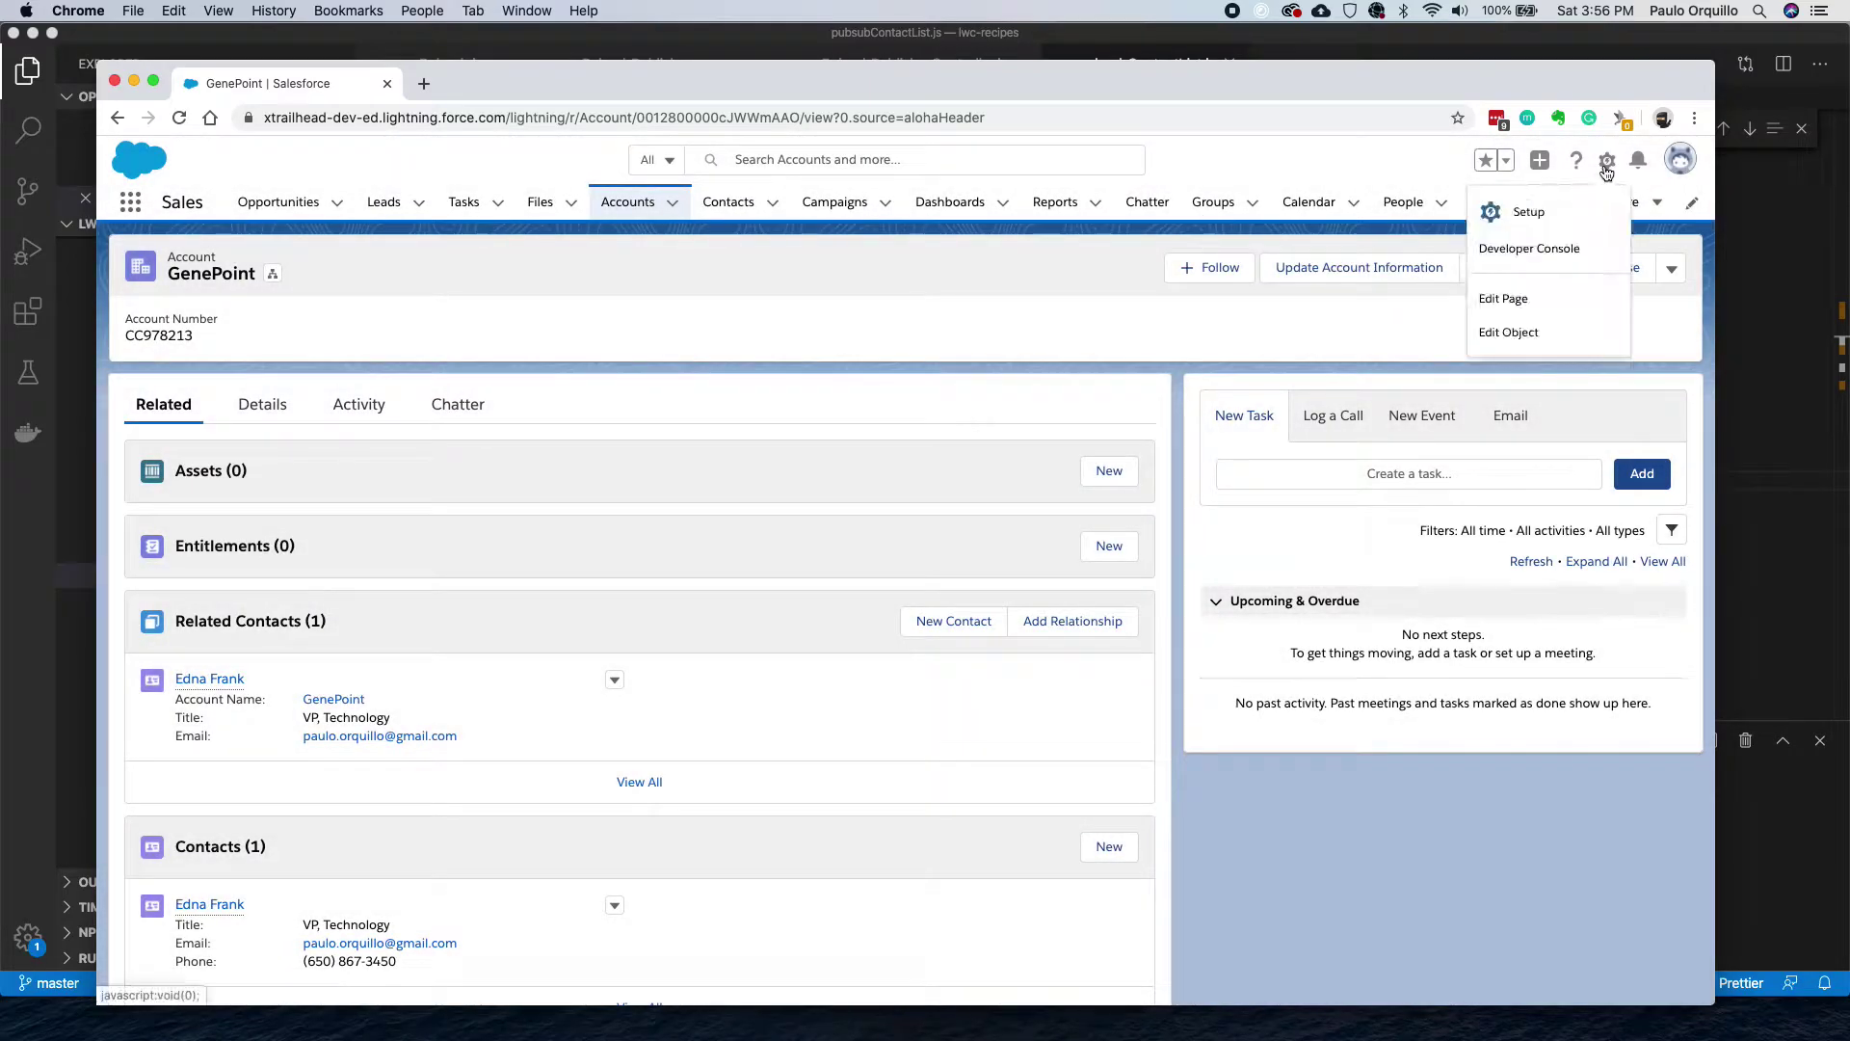
left_click(1580, 206)
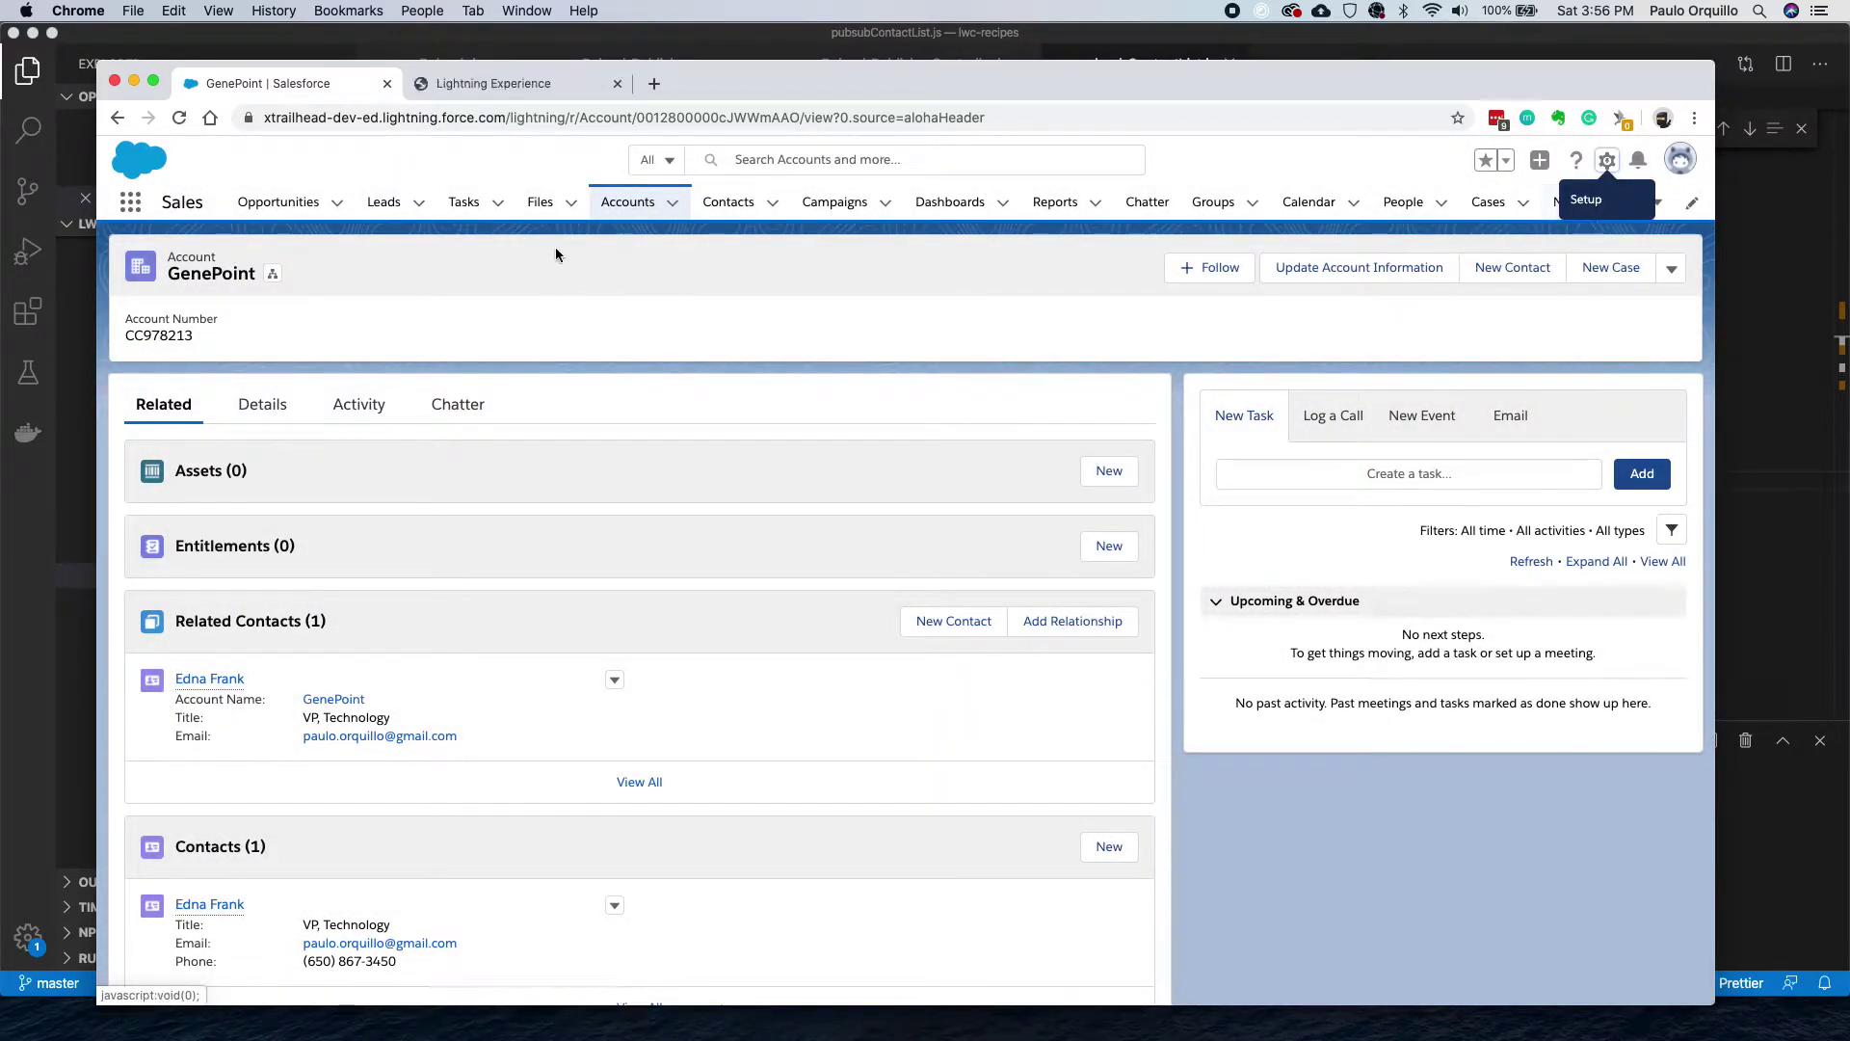
In Object Manager, filter by 'acc' and open Account's Buttons, Links, and Actions list.
left_click(520, 83)
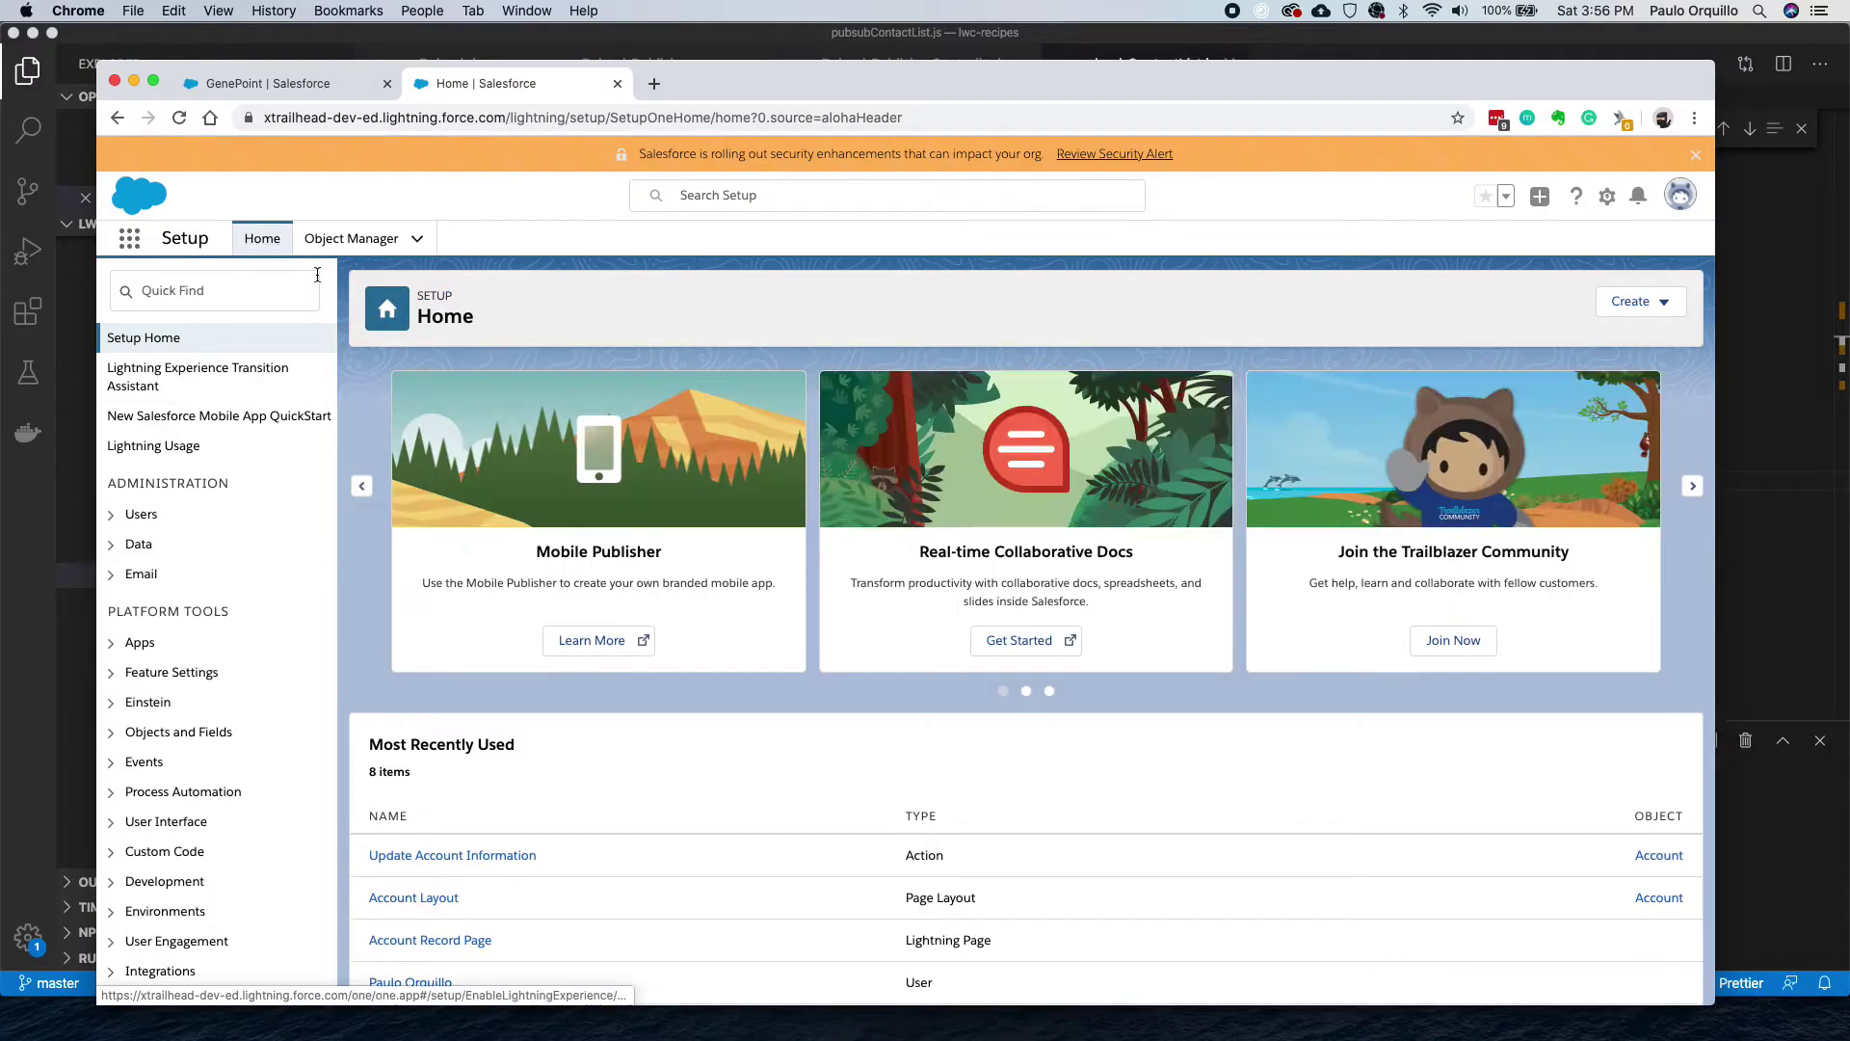
left_click(368, 243)
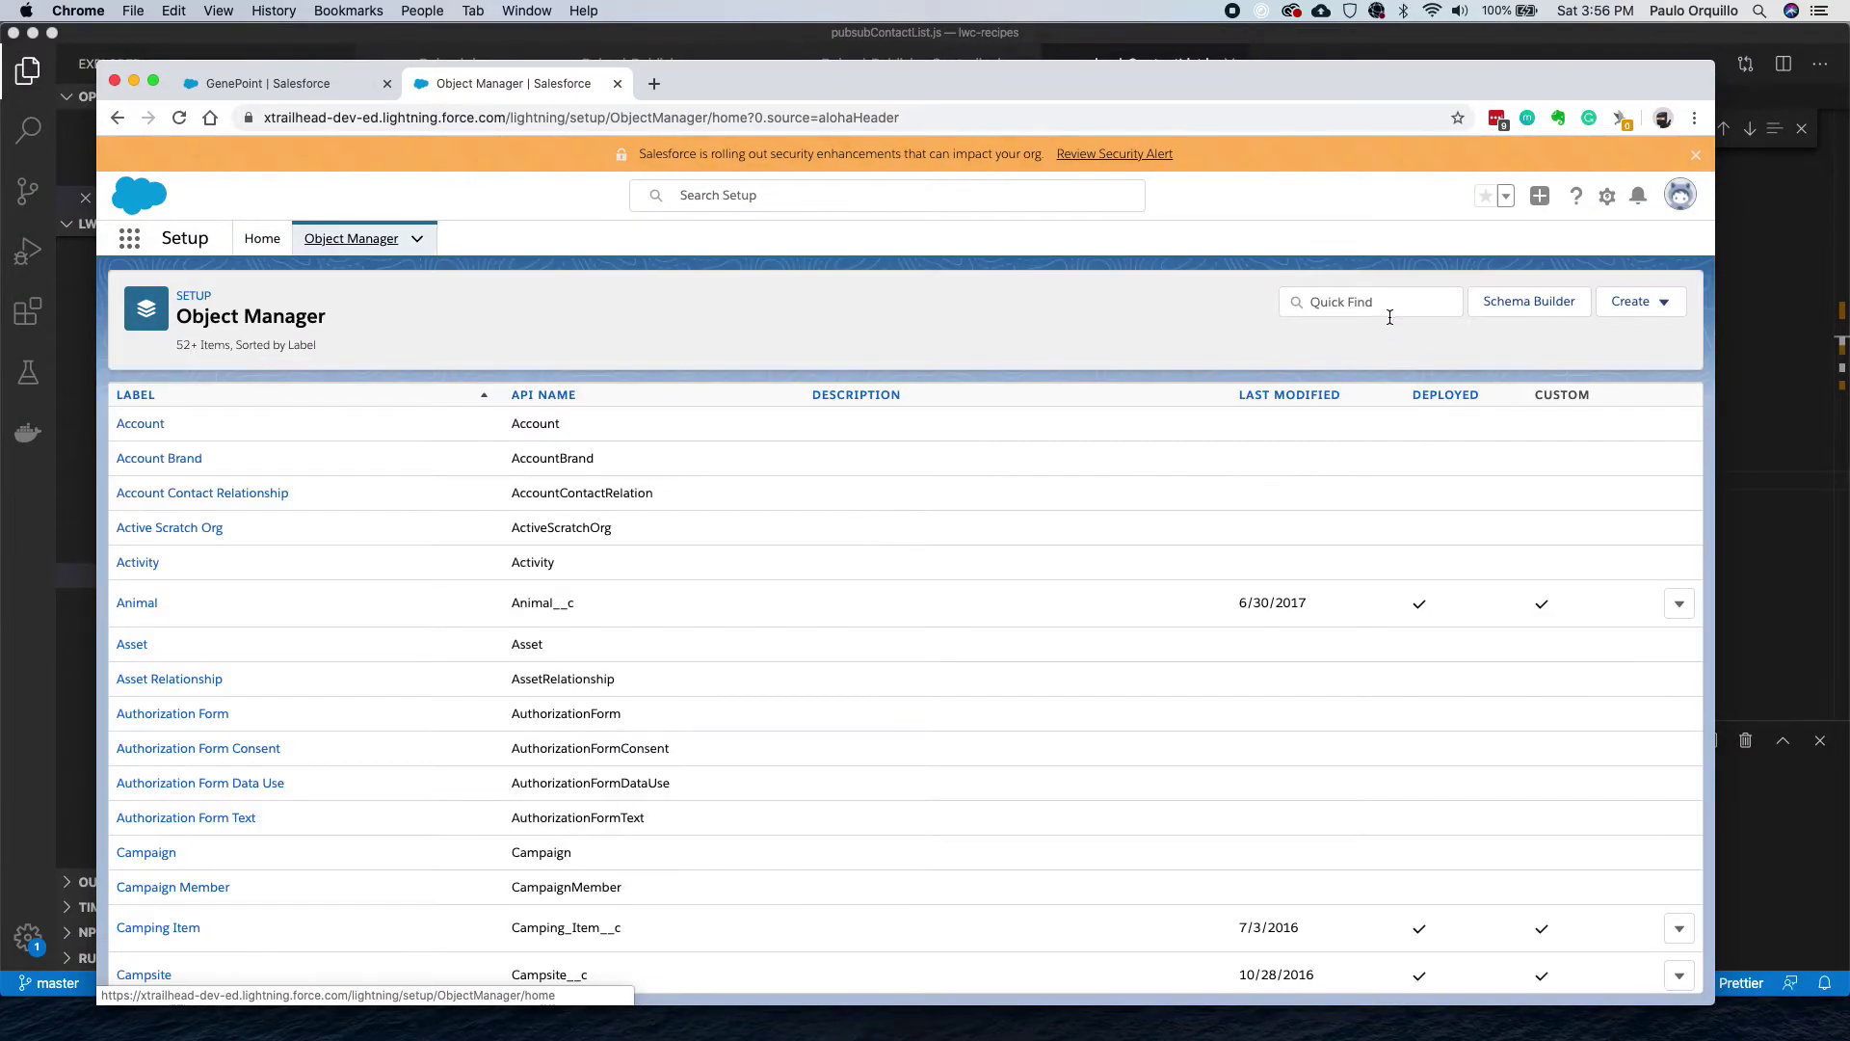
left_click(1386, 308)
type("acc")
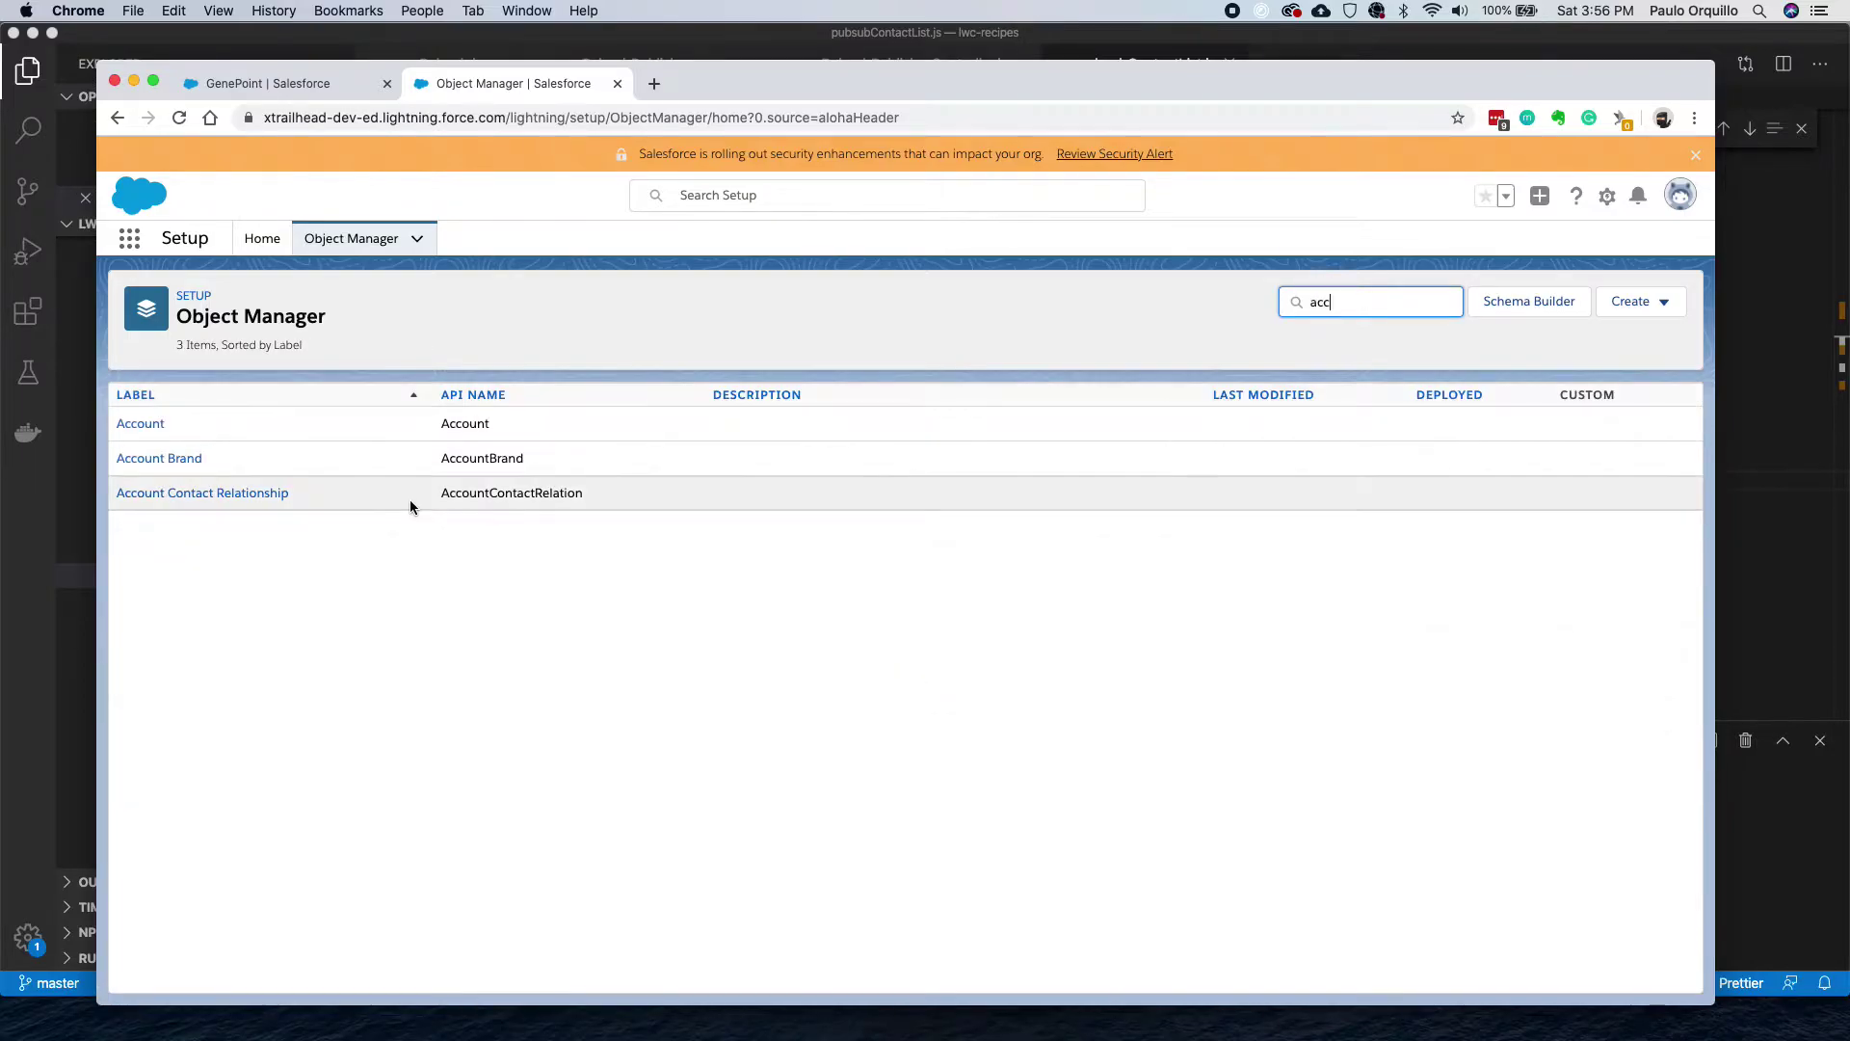
left_click(141, 425)
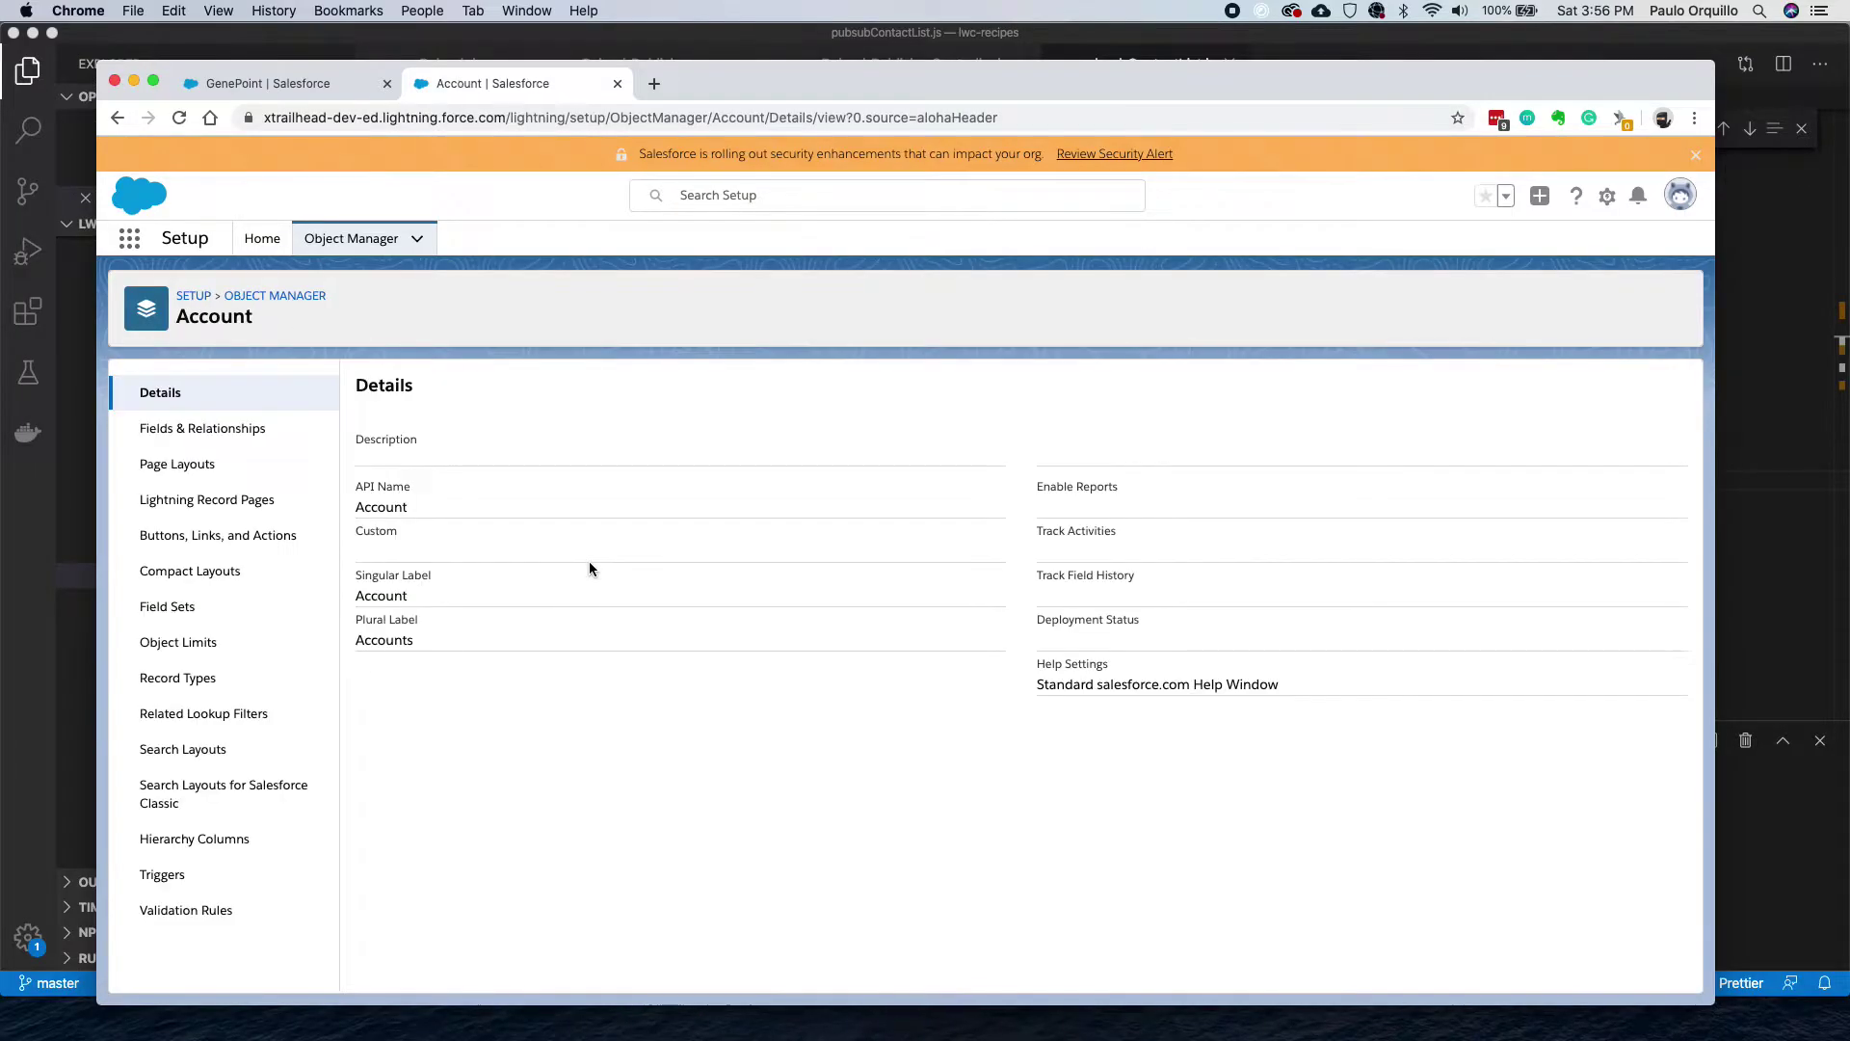
left_click(241, 536)
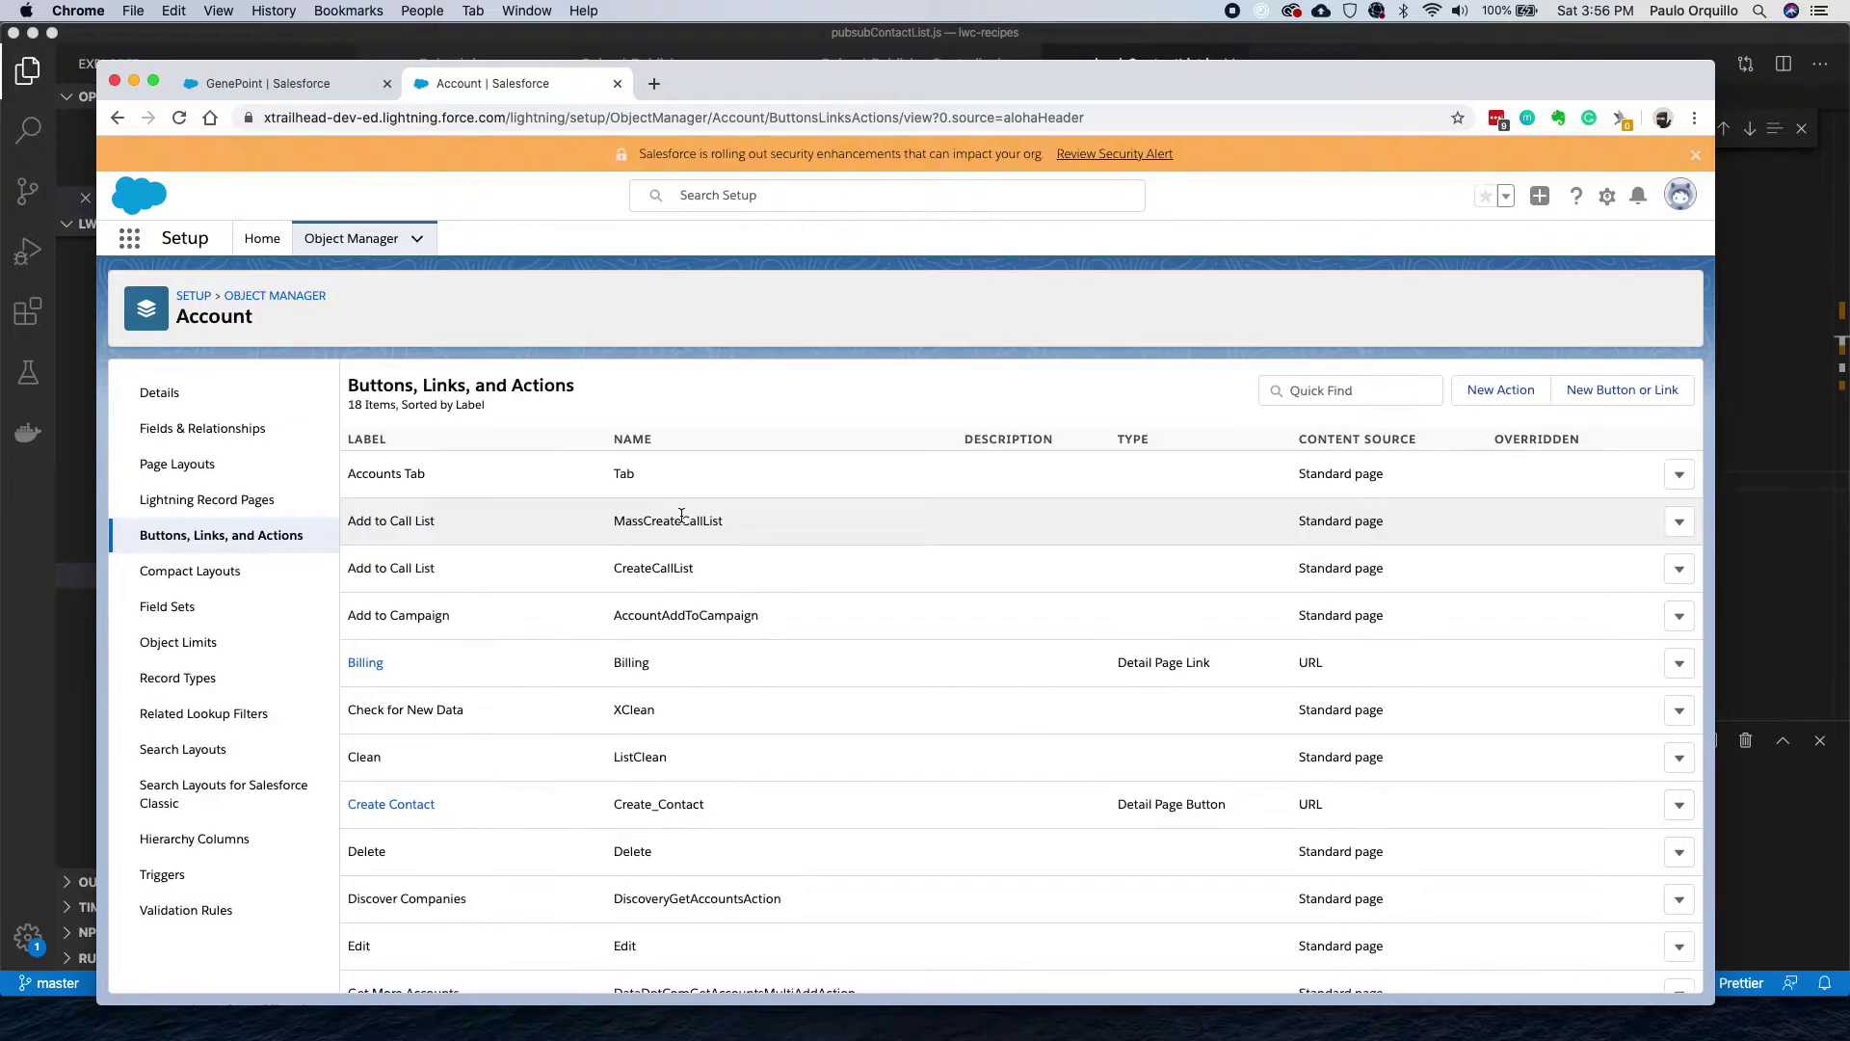
Create an Account action 'Create Contact LEX' targeting Contact and save its default field layout.
left_click(1483, 395)
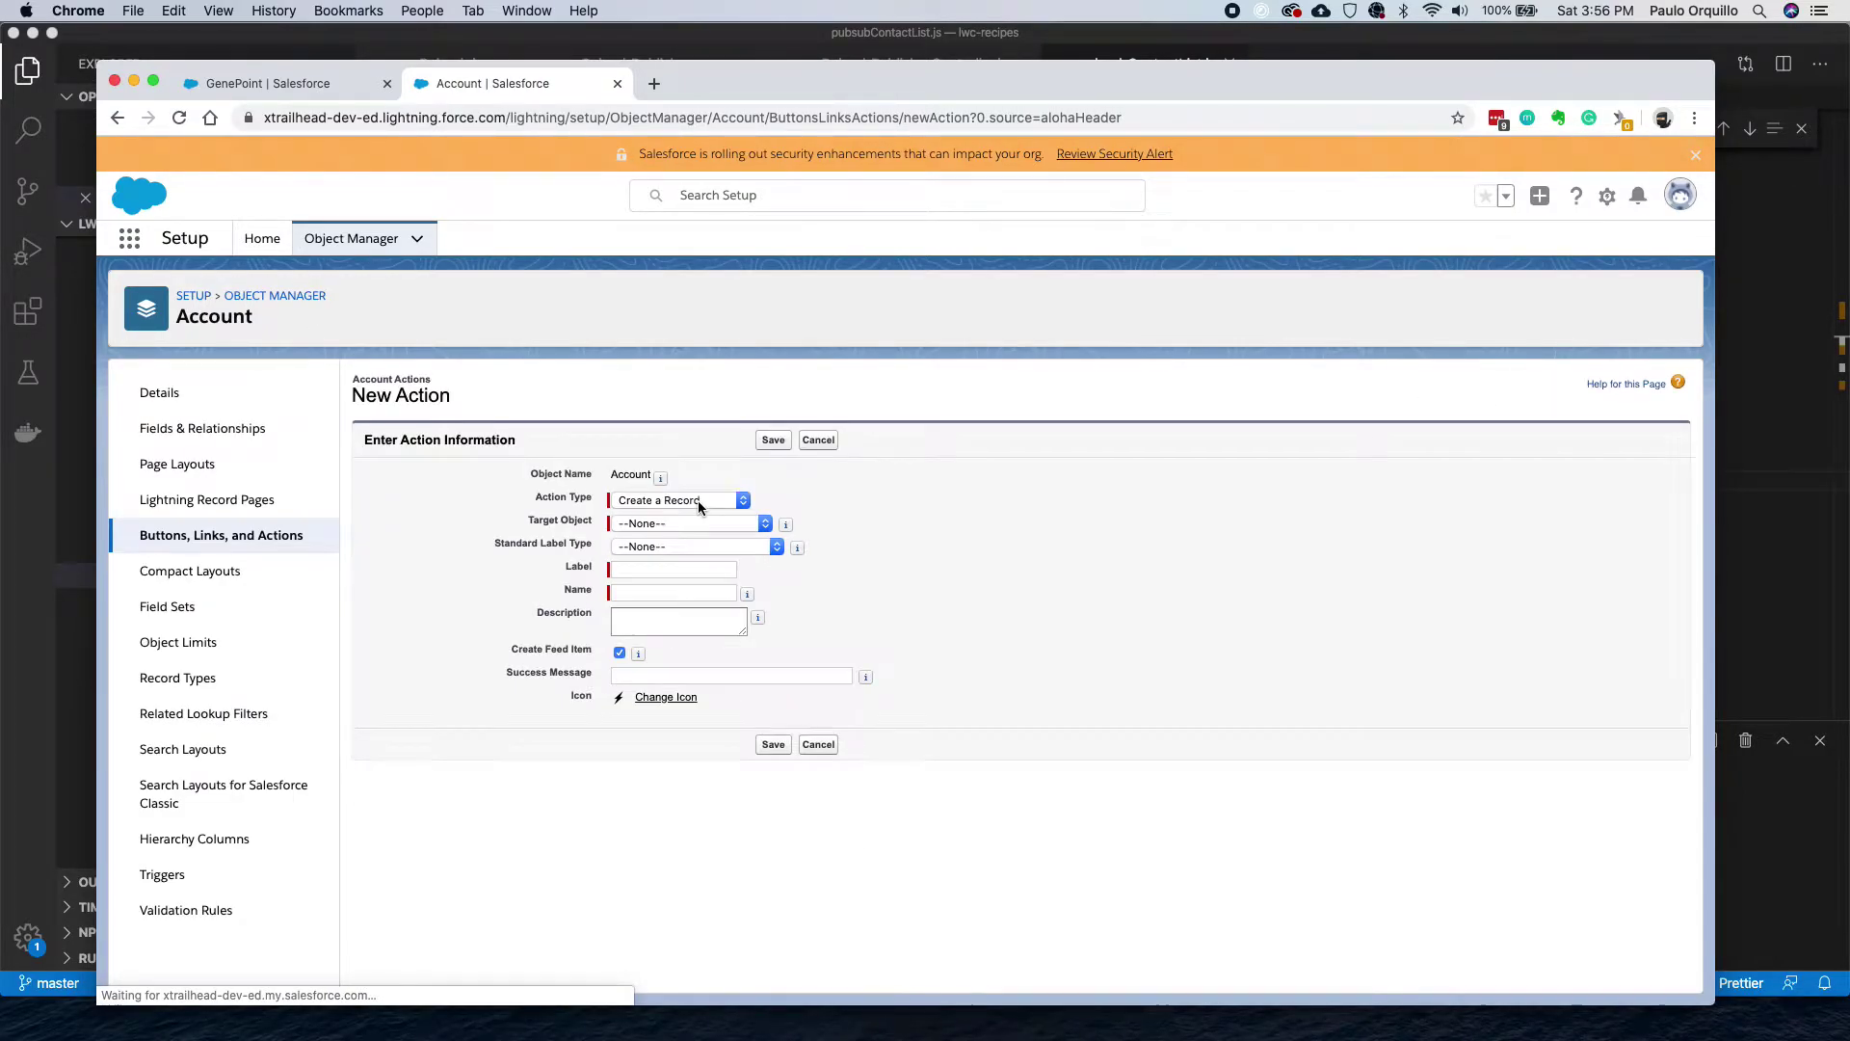
left_click(686, 523)
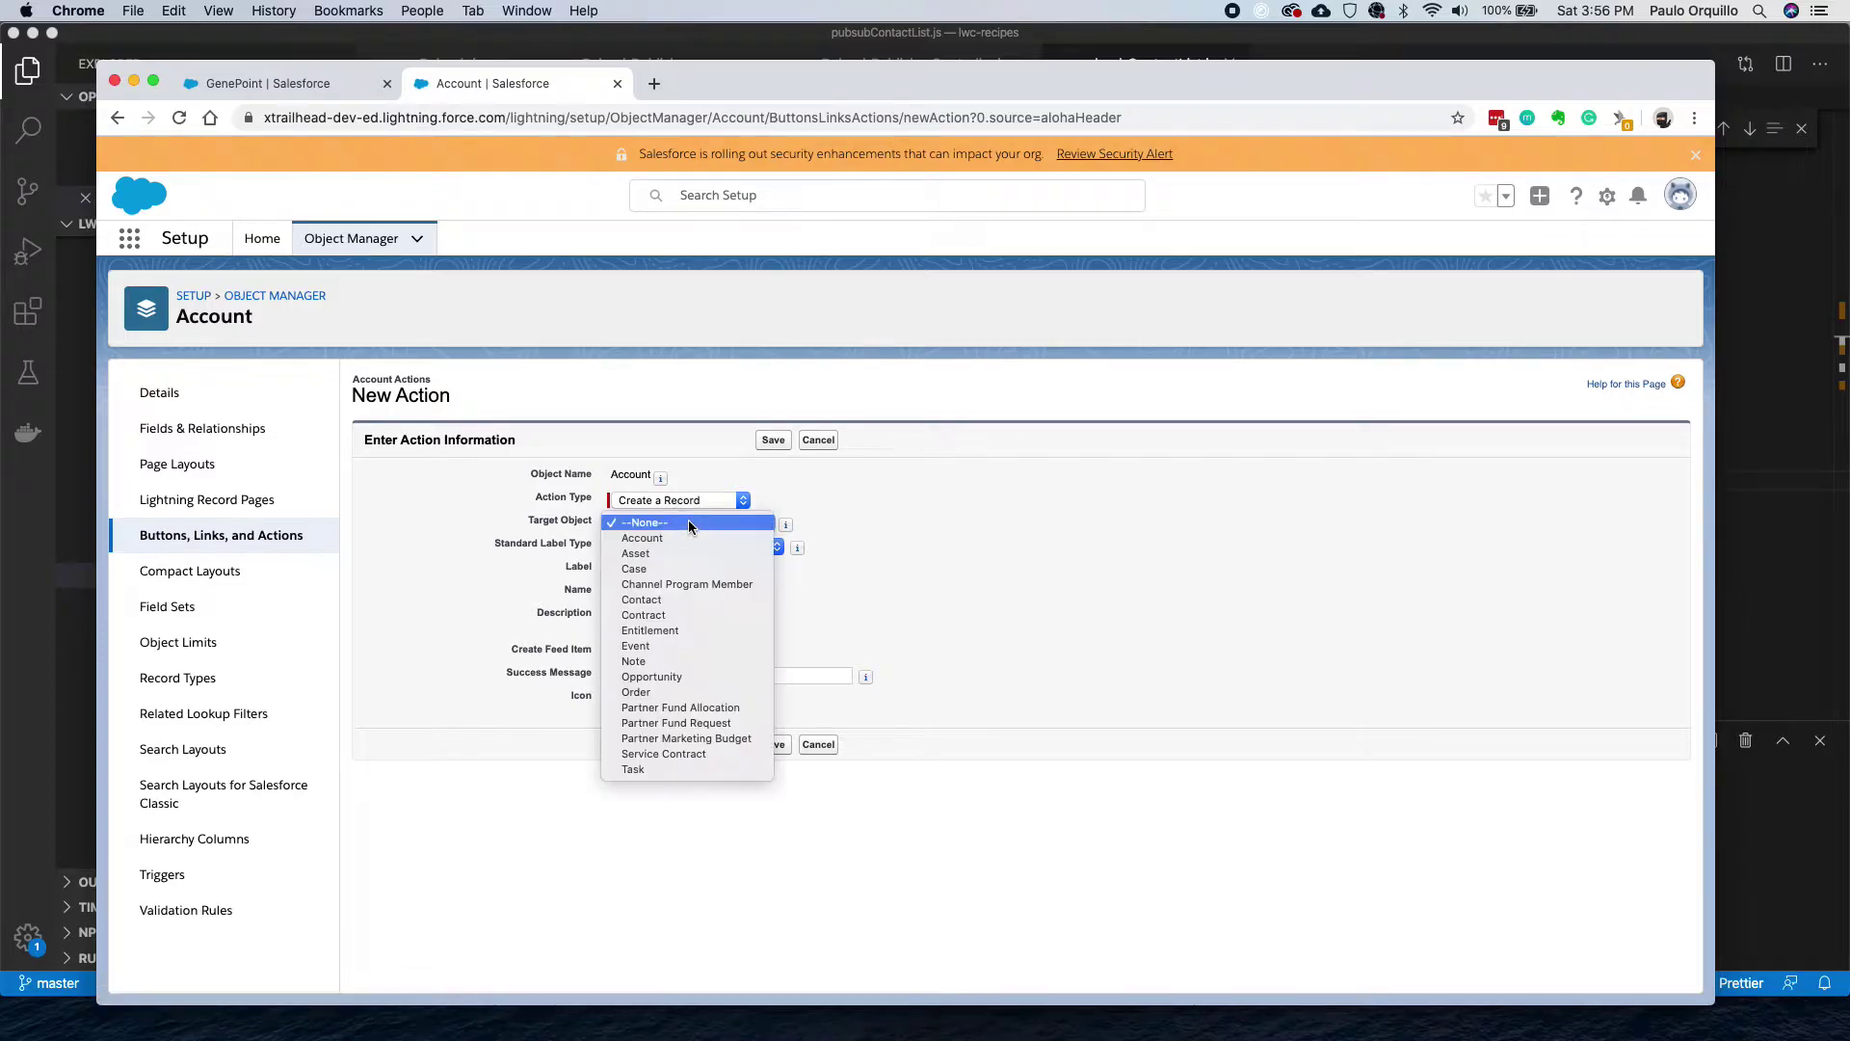
left_click(677, 598)
left_click(684, 569)
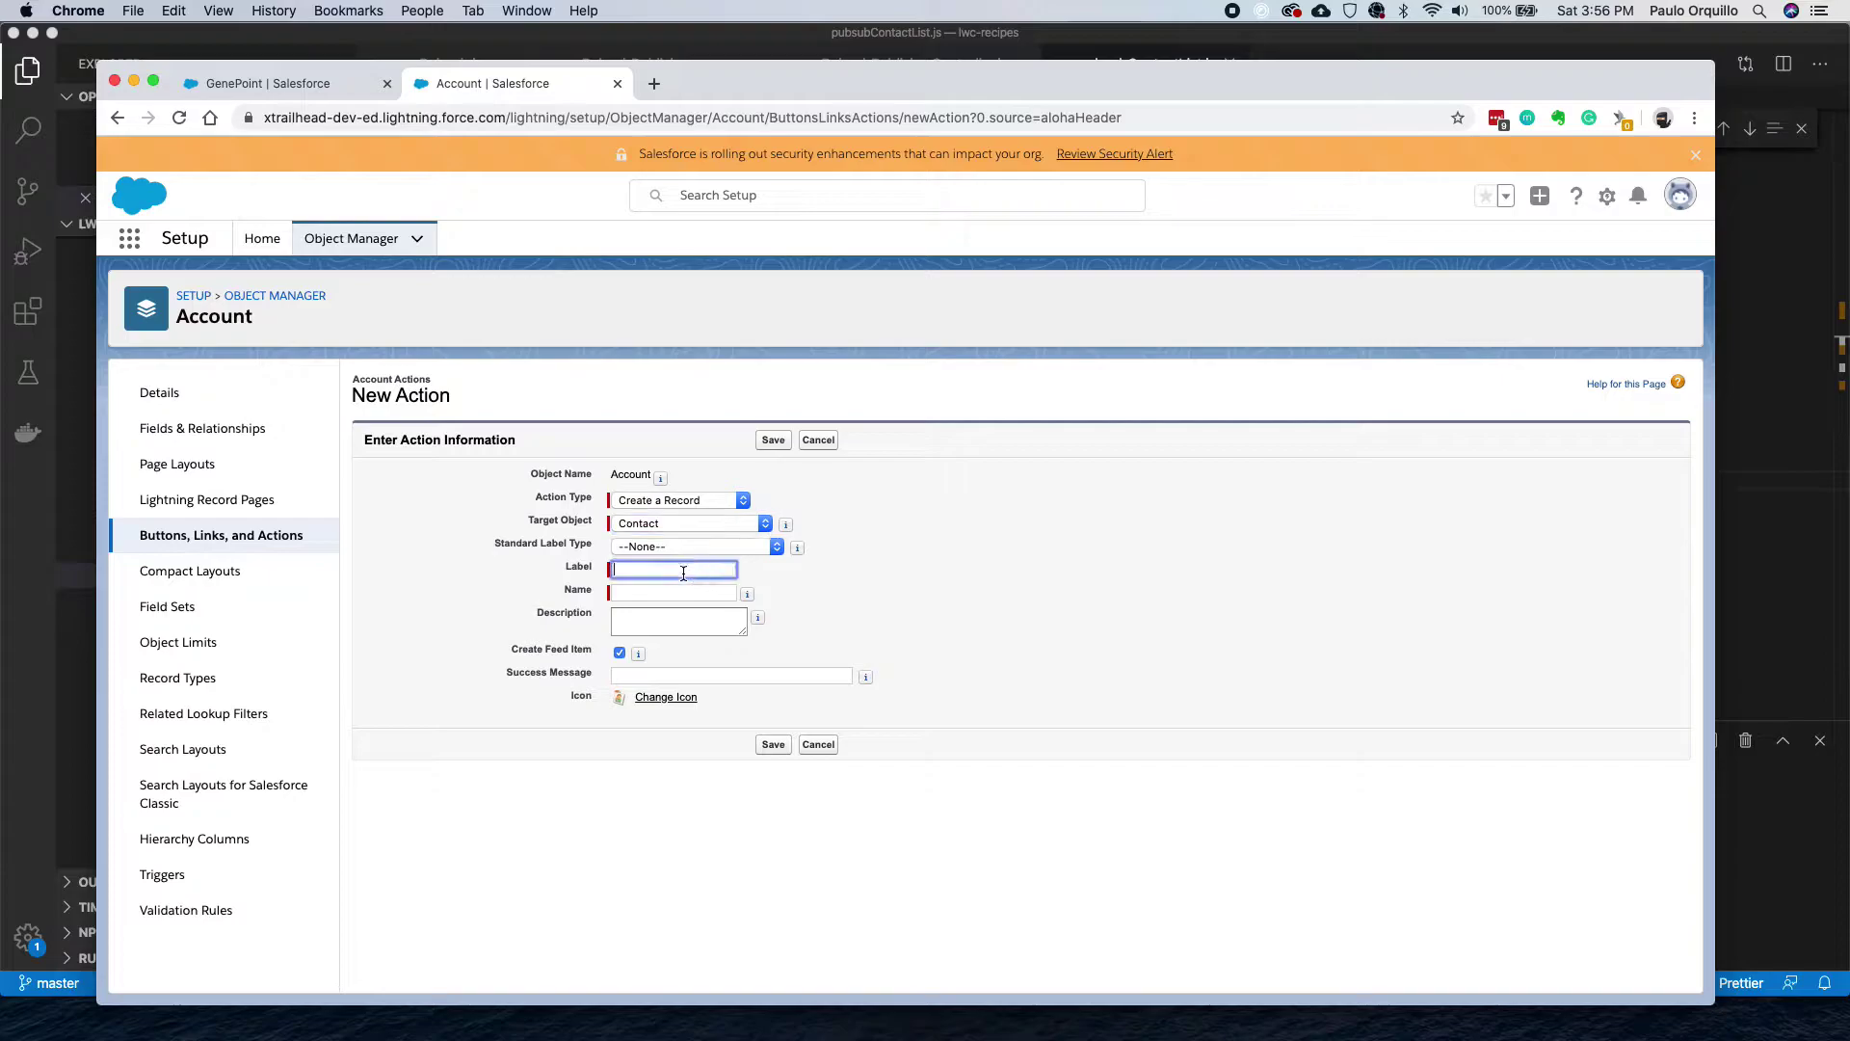
type("Create Contact LEX")
left_click(892, 631)
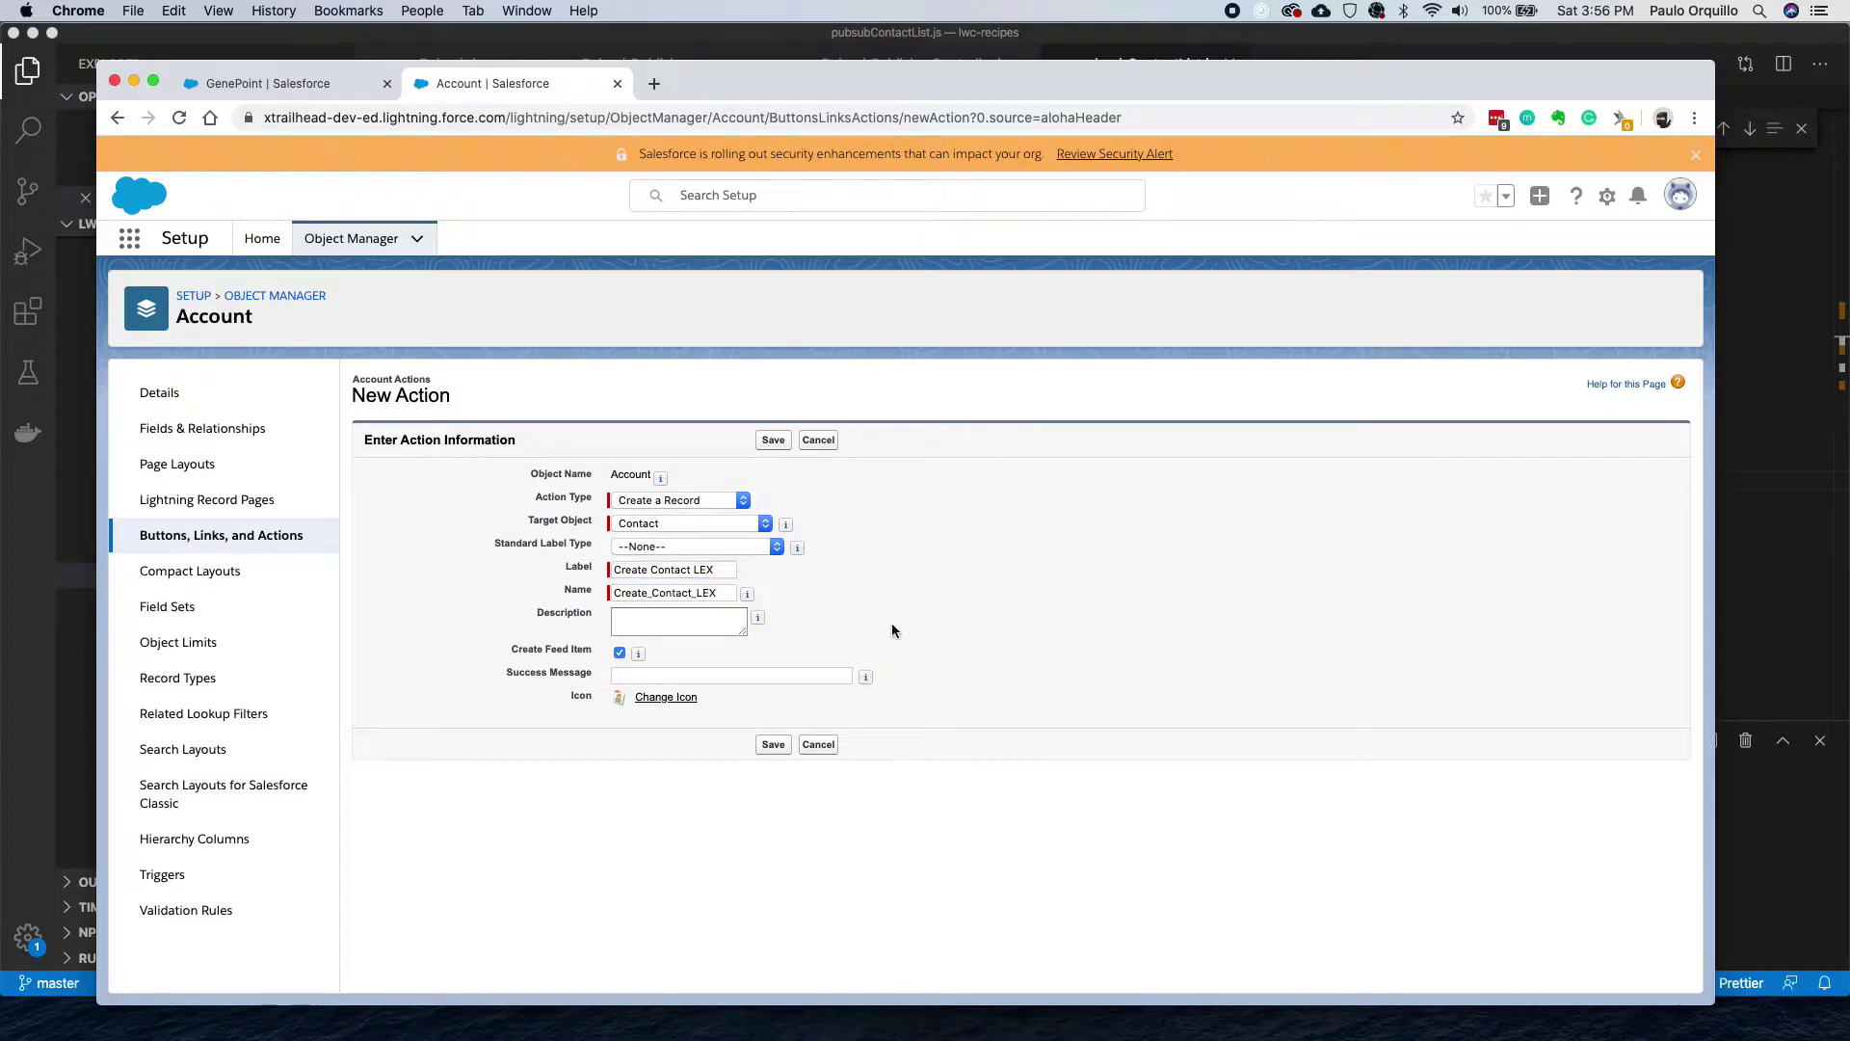
left_click(771, 747)
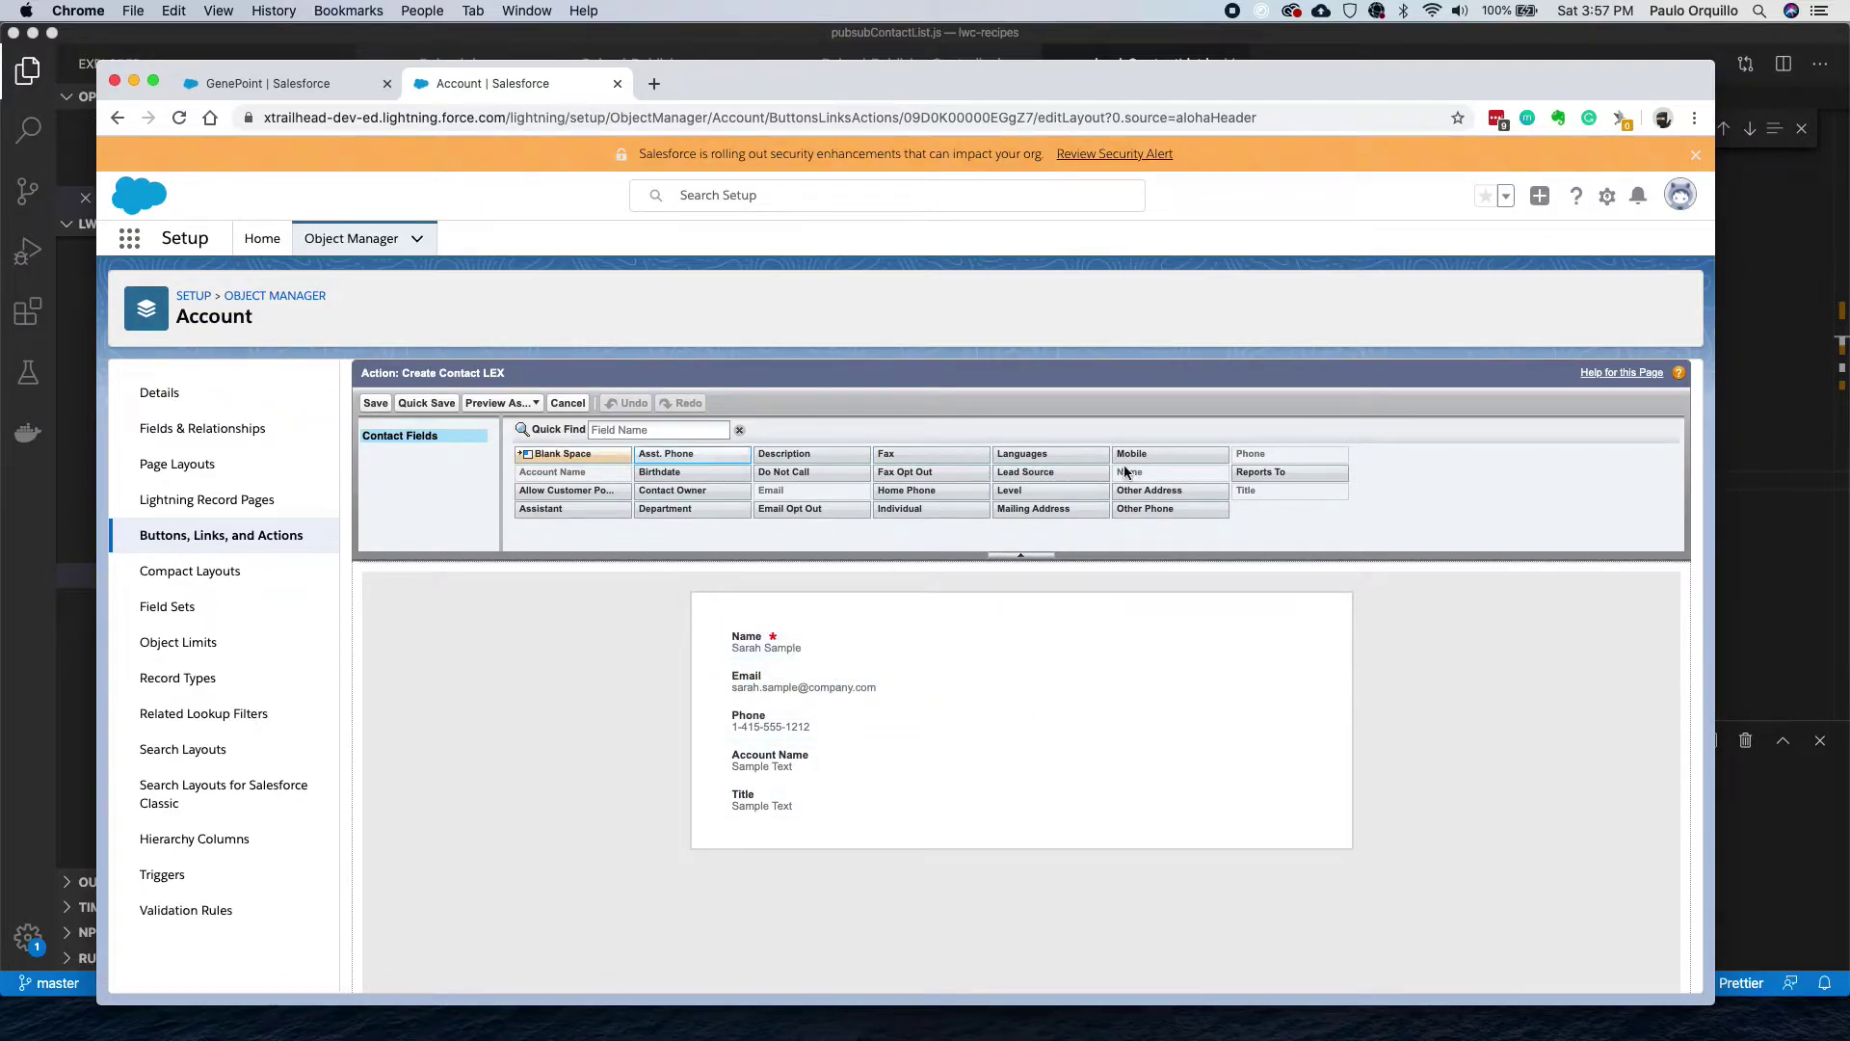
left_click(375, 404)
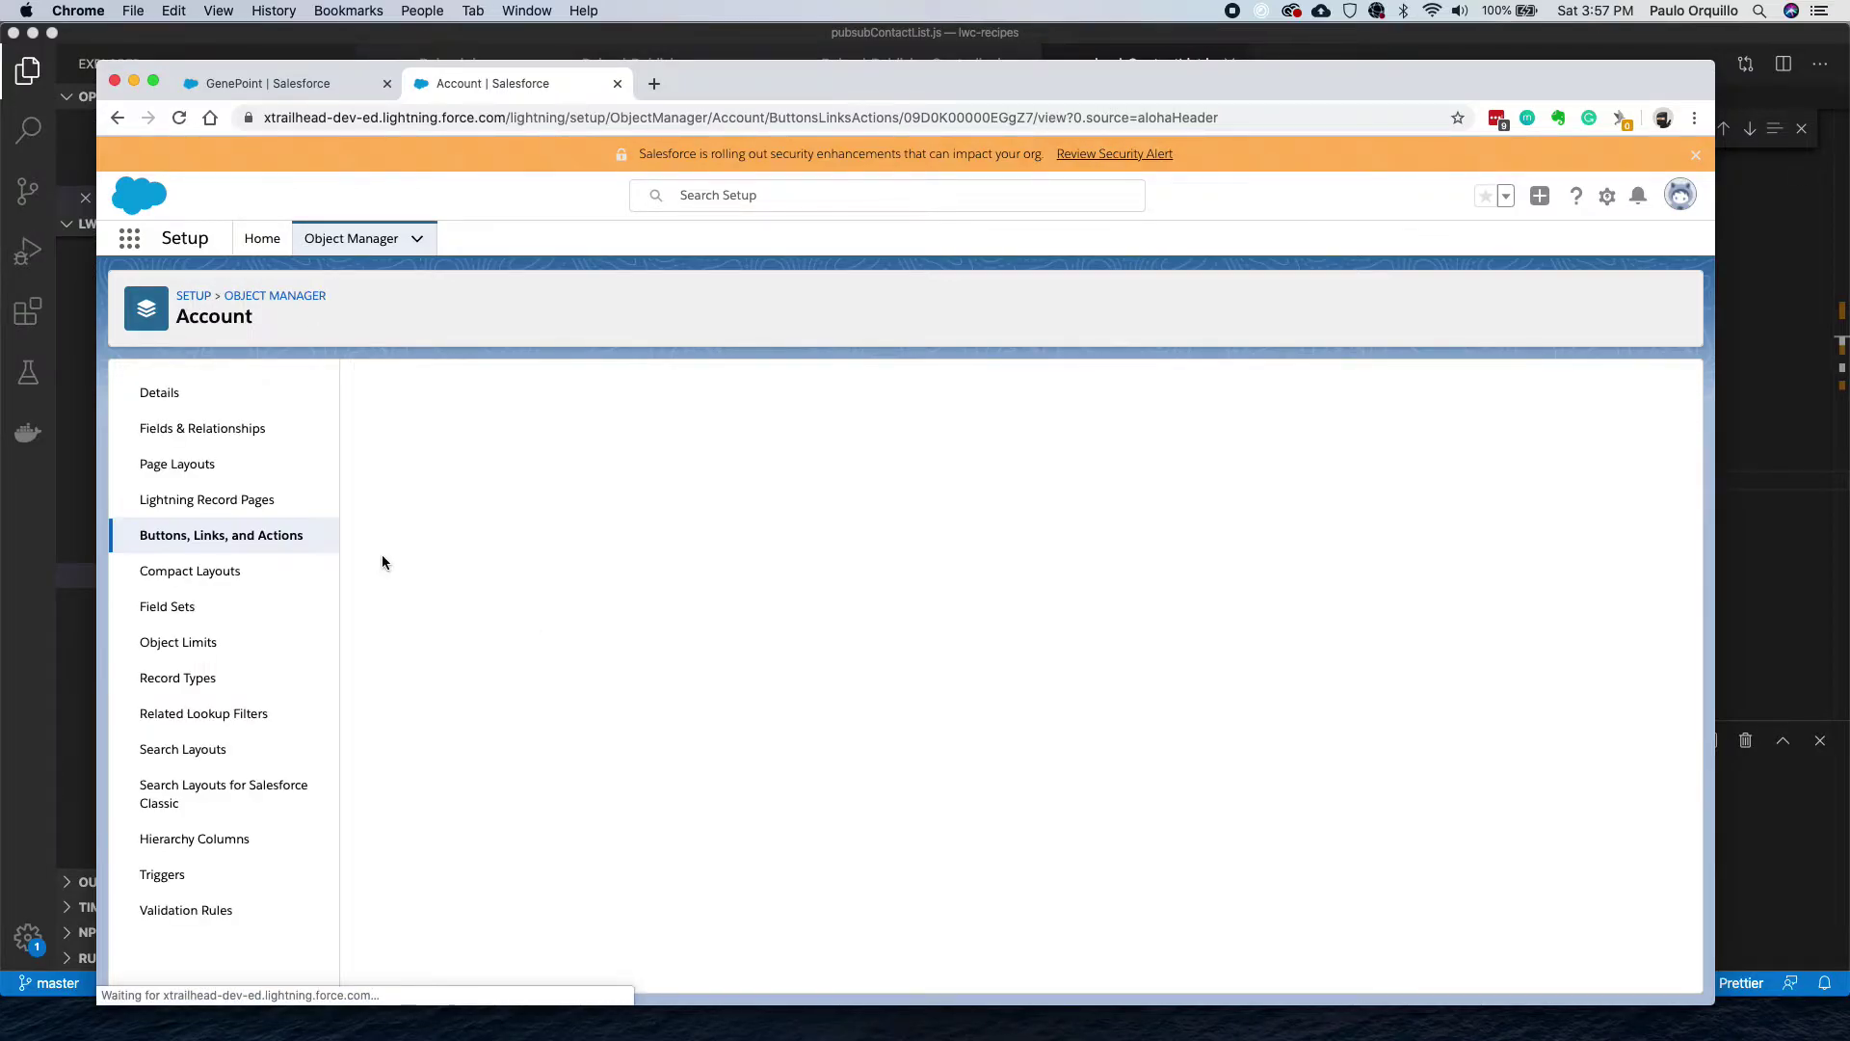
Add Create Contact LEX to Account Layout's Lightning Experience Actions, save, and reload GenePoint.
left_click(191, 466)
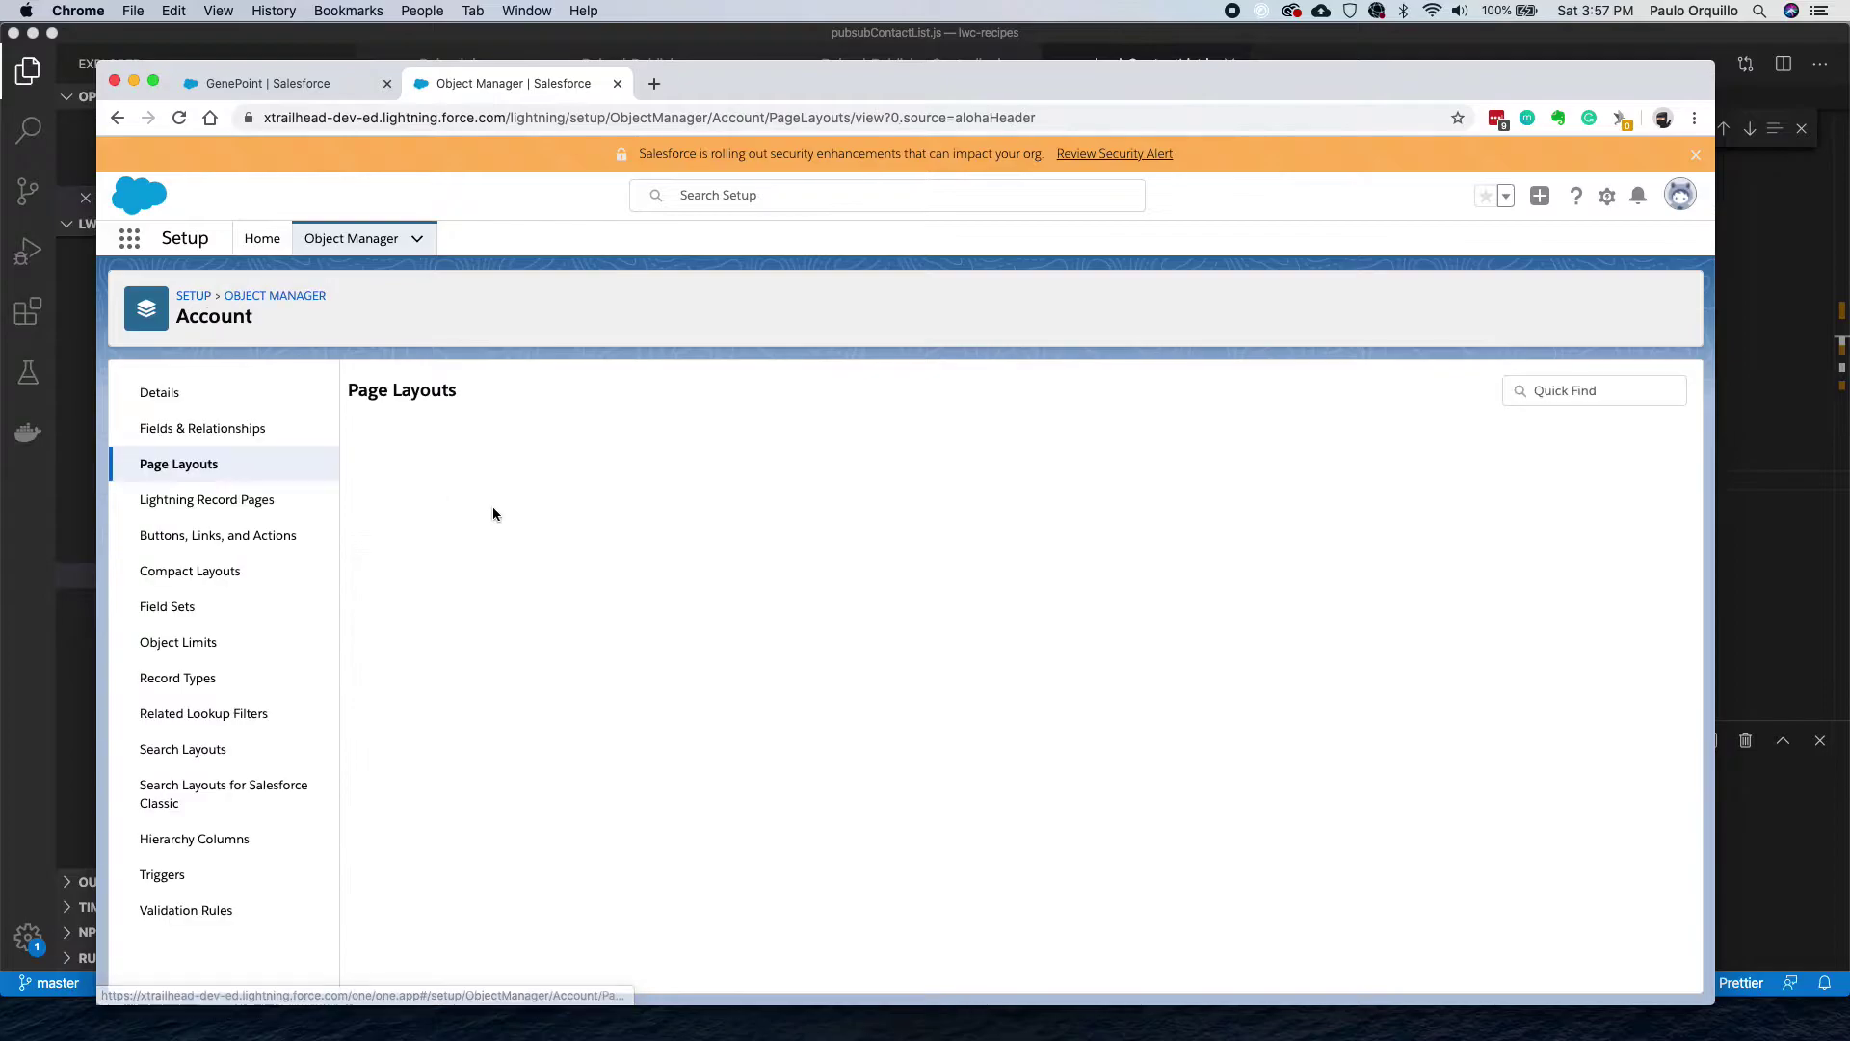
left_click(415, 624)
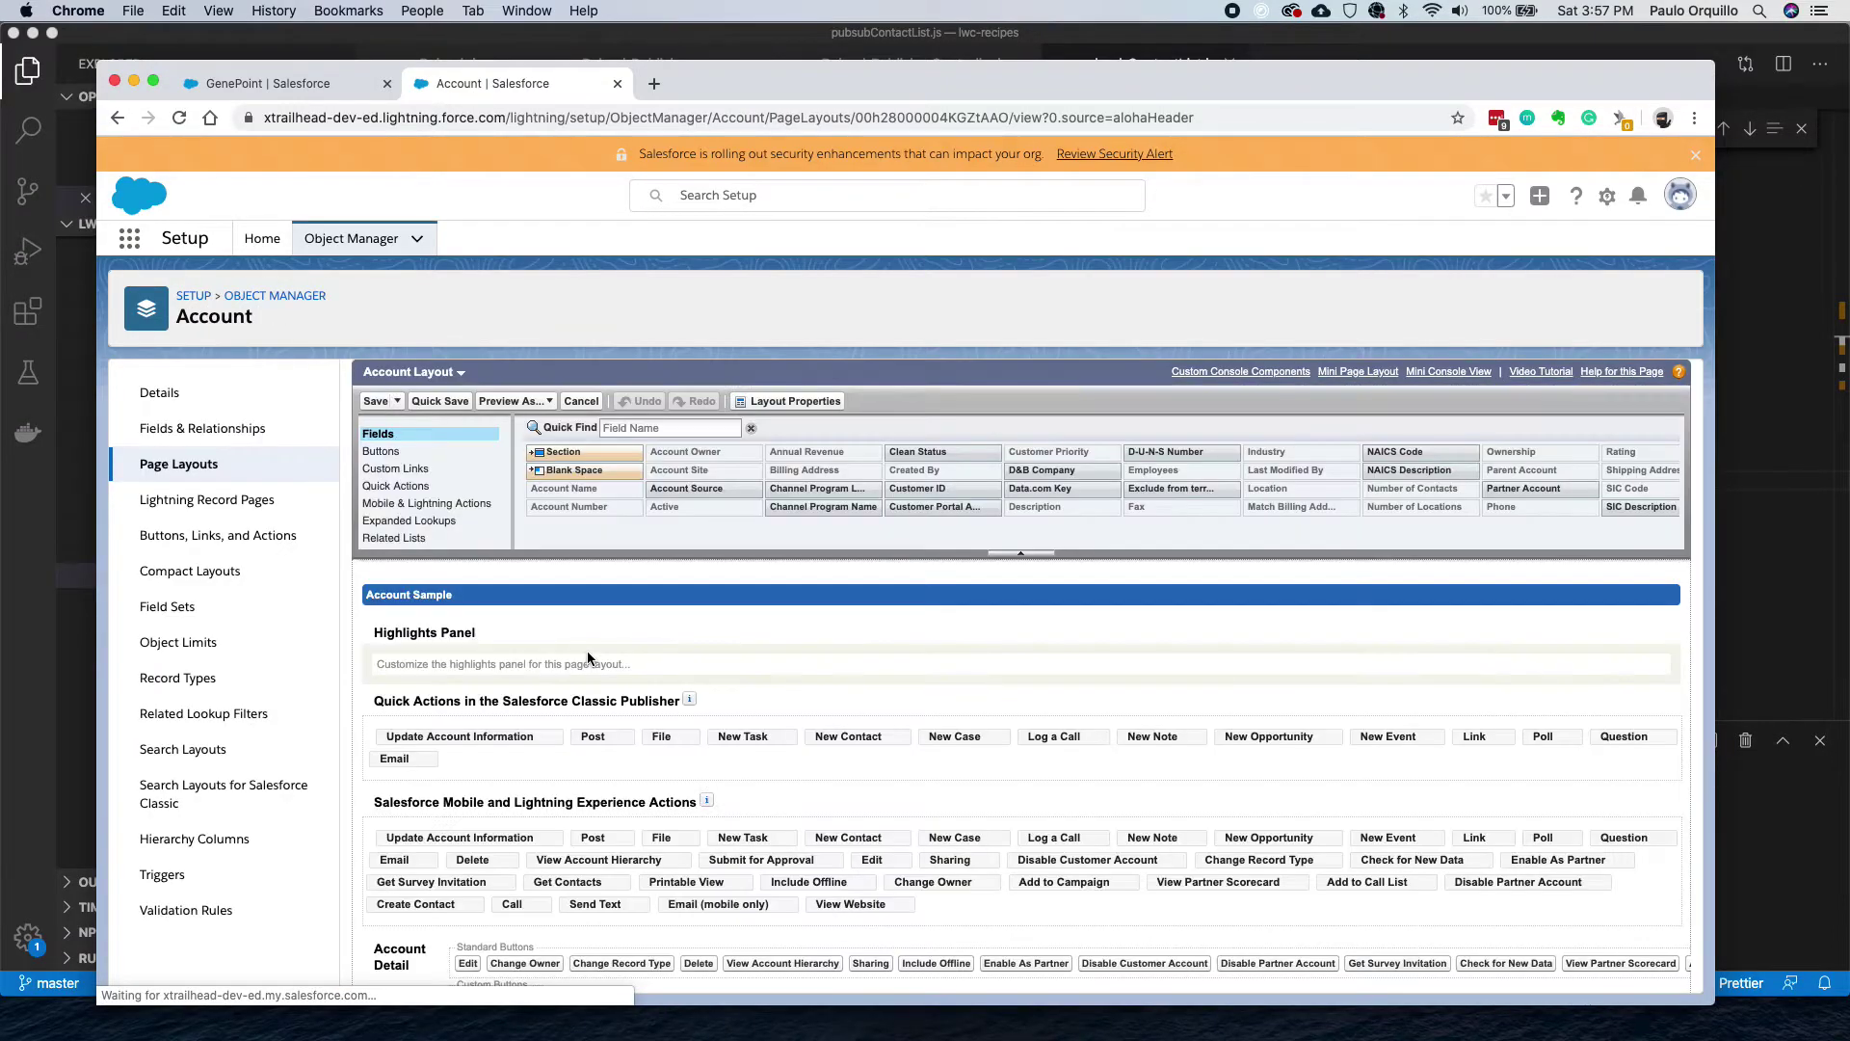
left_click(460, 508)
scroll(829, 724, "down", 2)
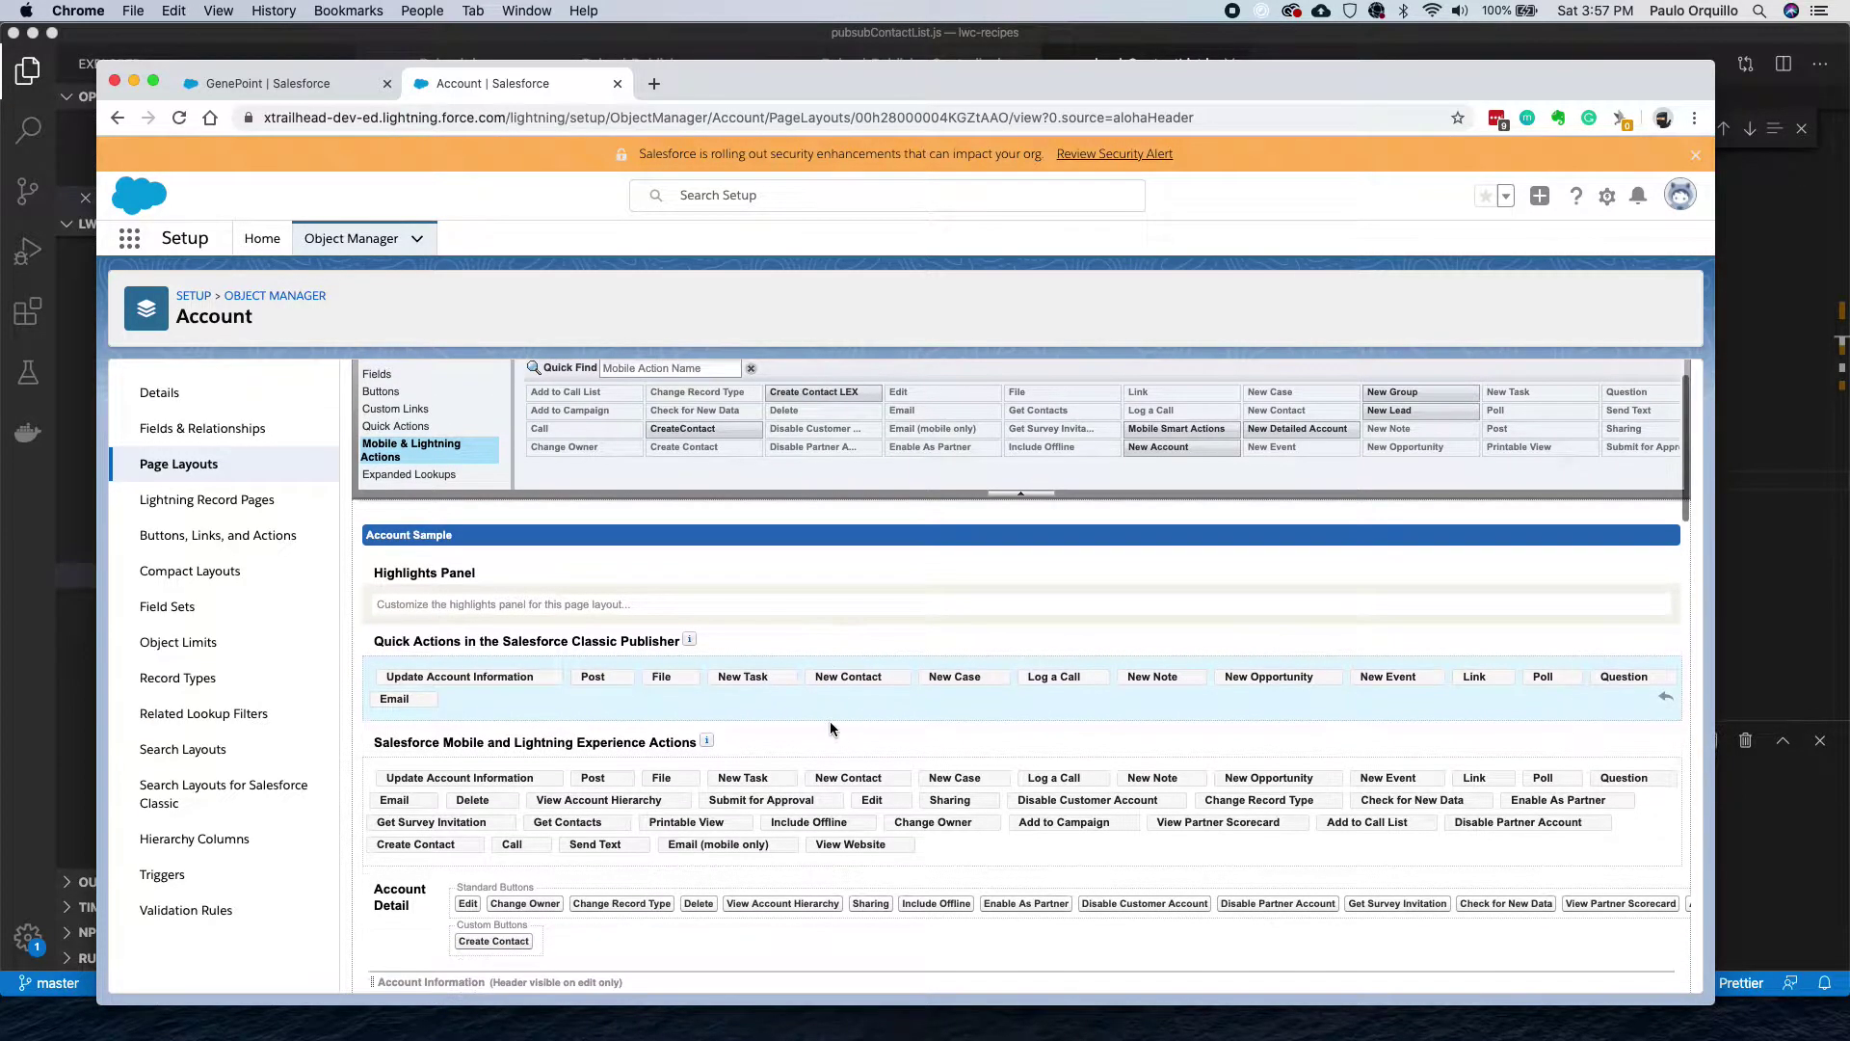
left_click_drag(789, 461, 563, 777)
left_click(375, 377)
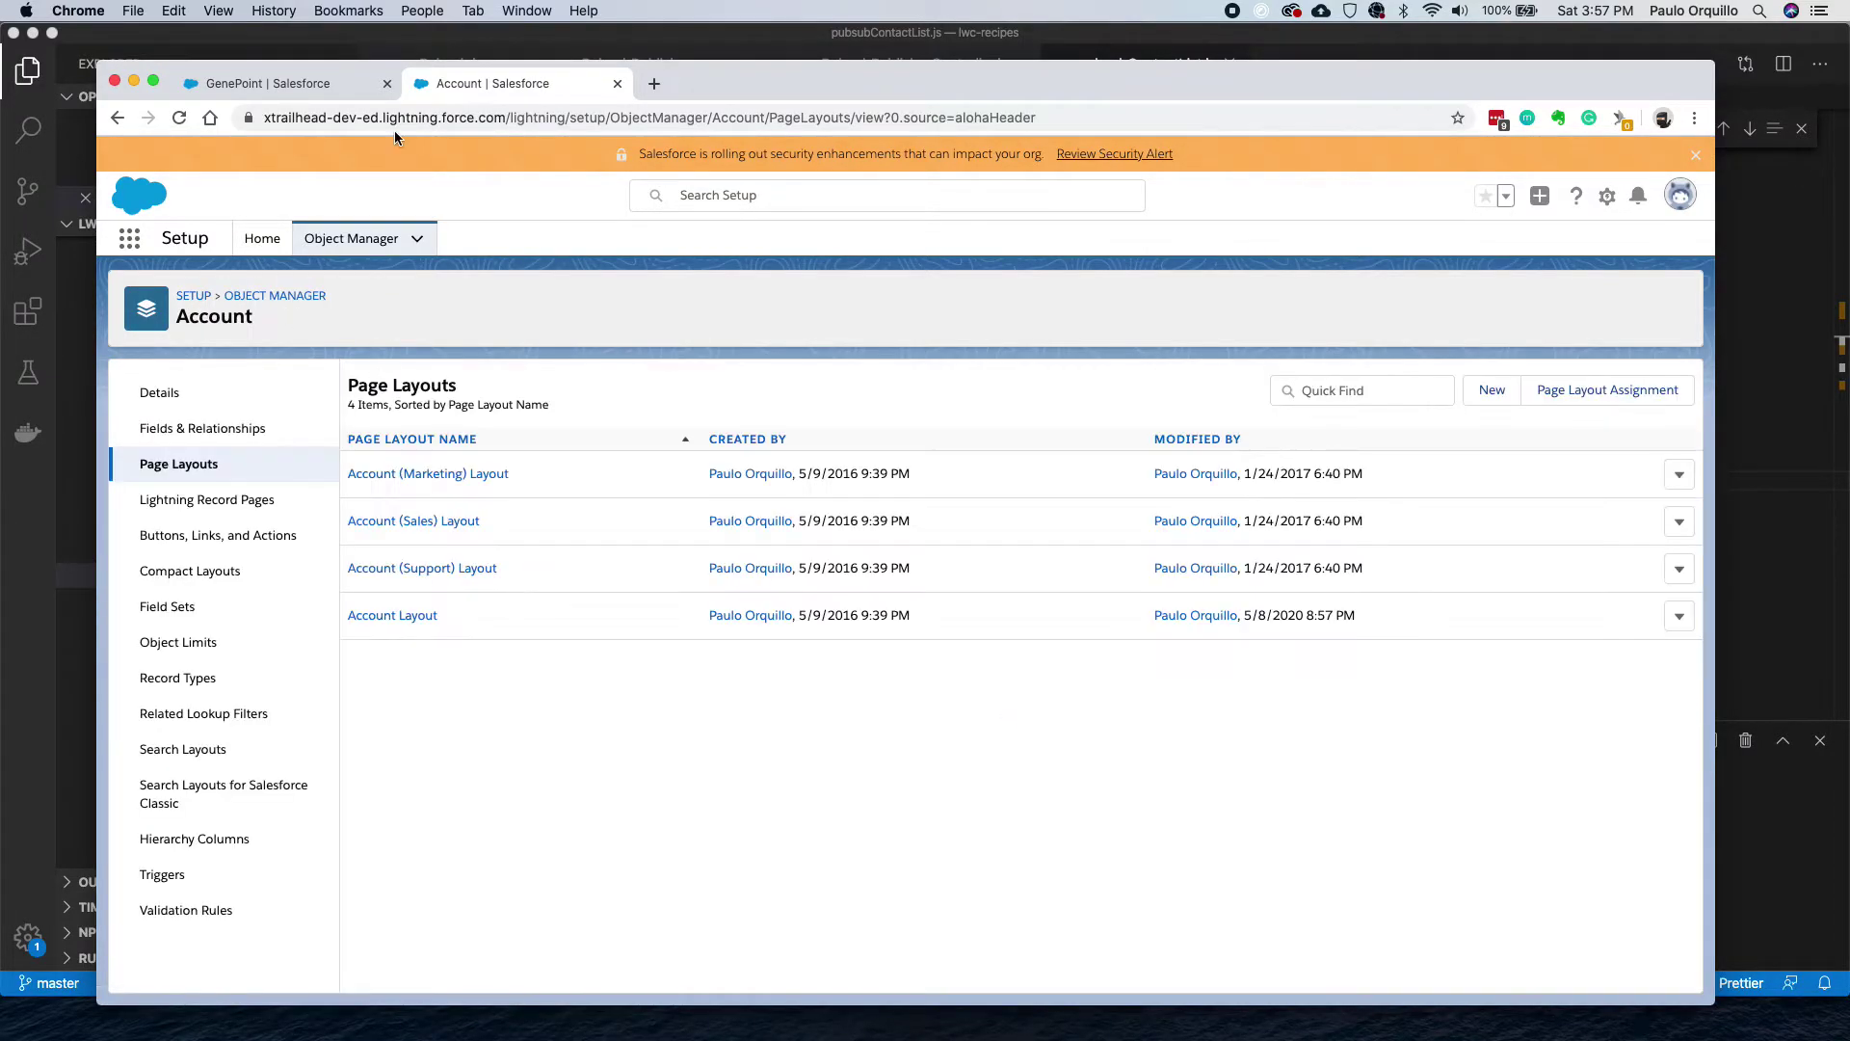
left_click(302, 87)
key("super+r")
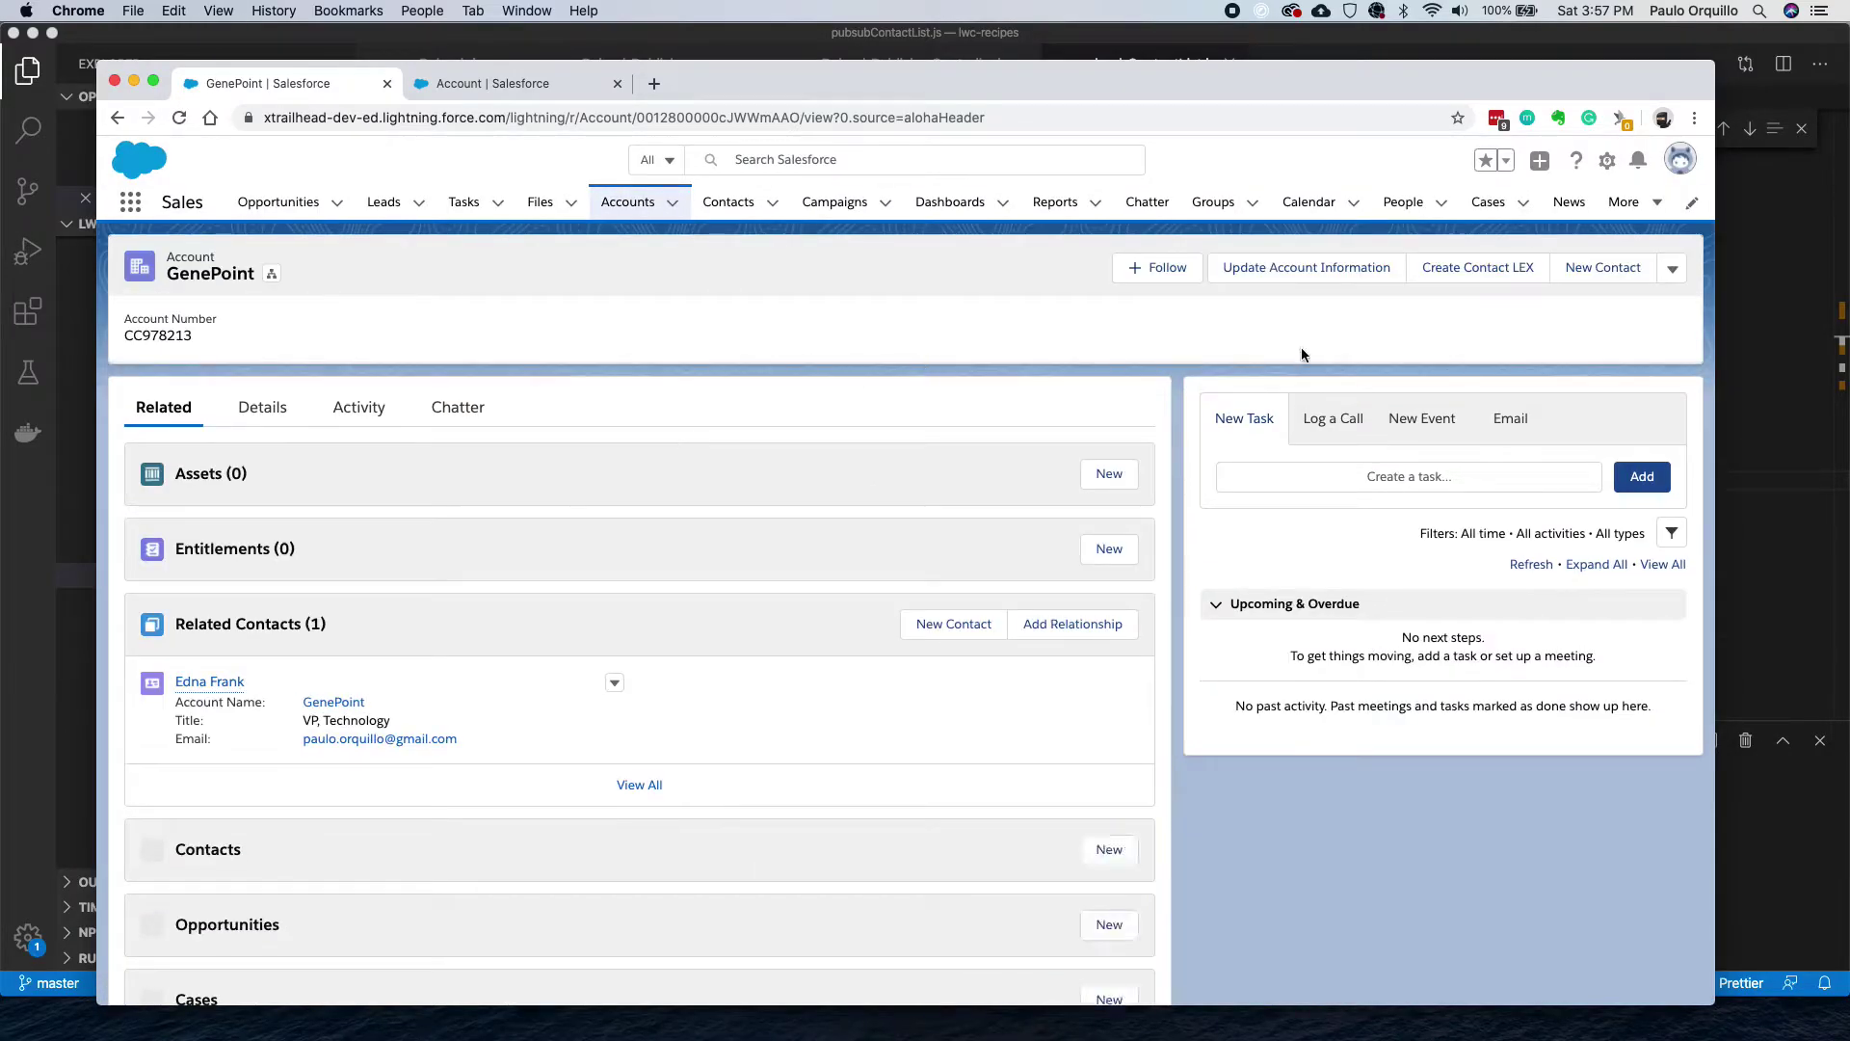
Try Create Contact LEX on GenePoint, close the form unsaved, and return to Setup.
left_click(1457, 270)
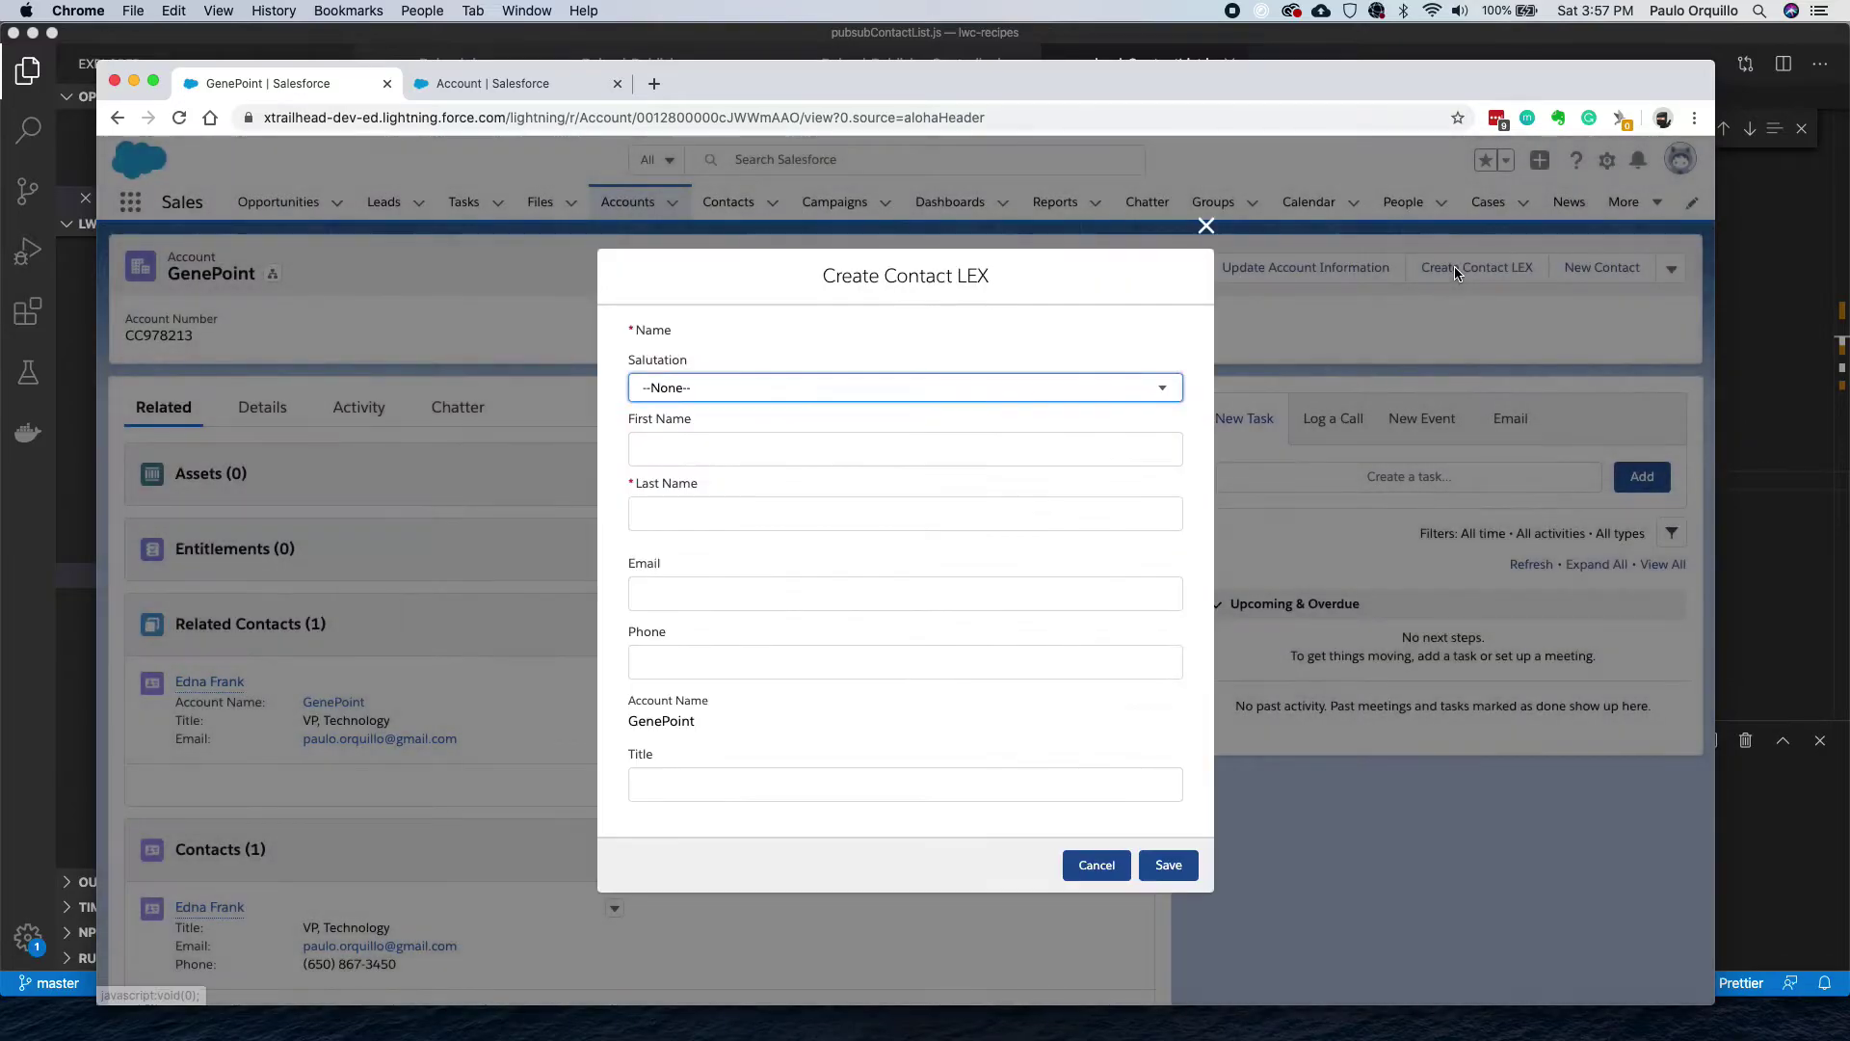
left_click(1205, 226)
left_click(570, 85)
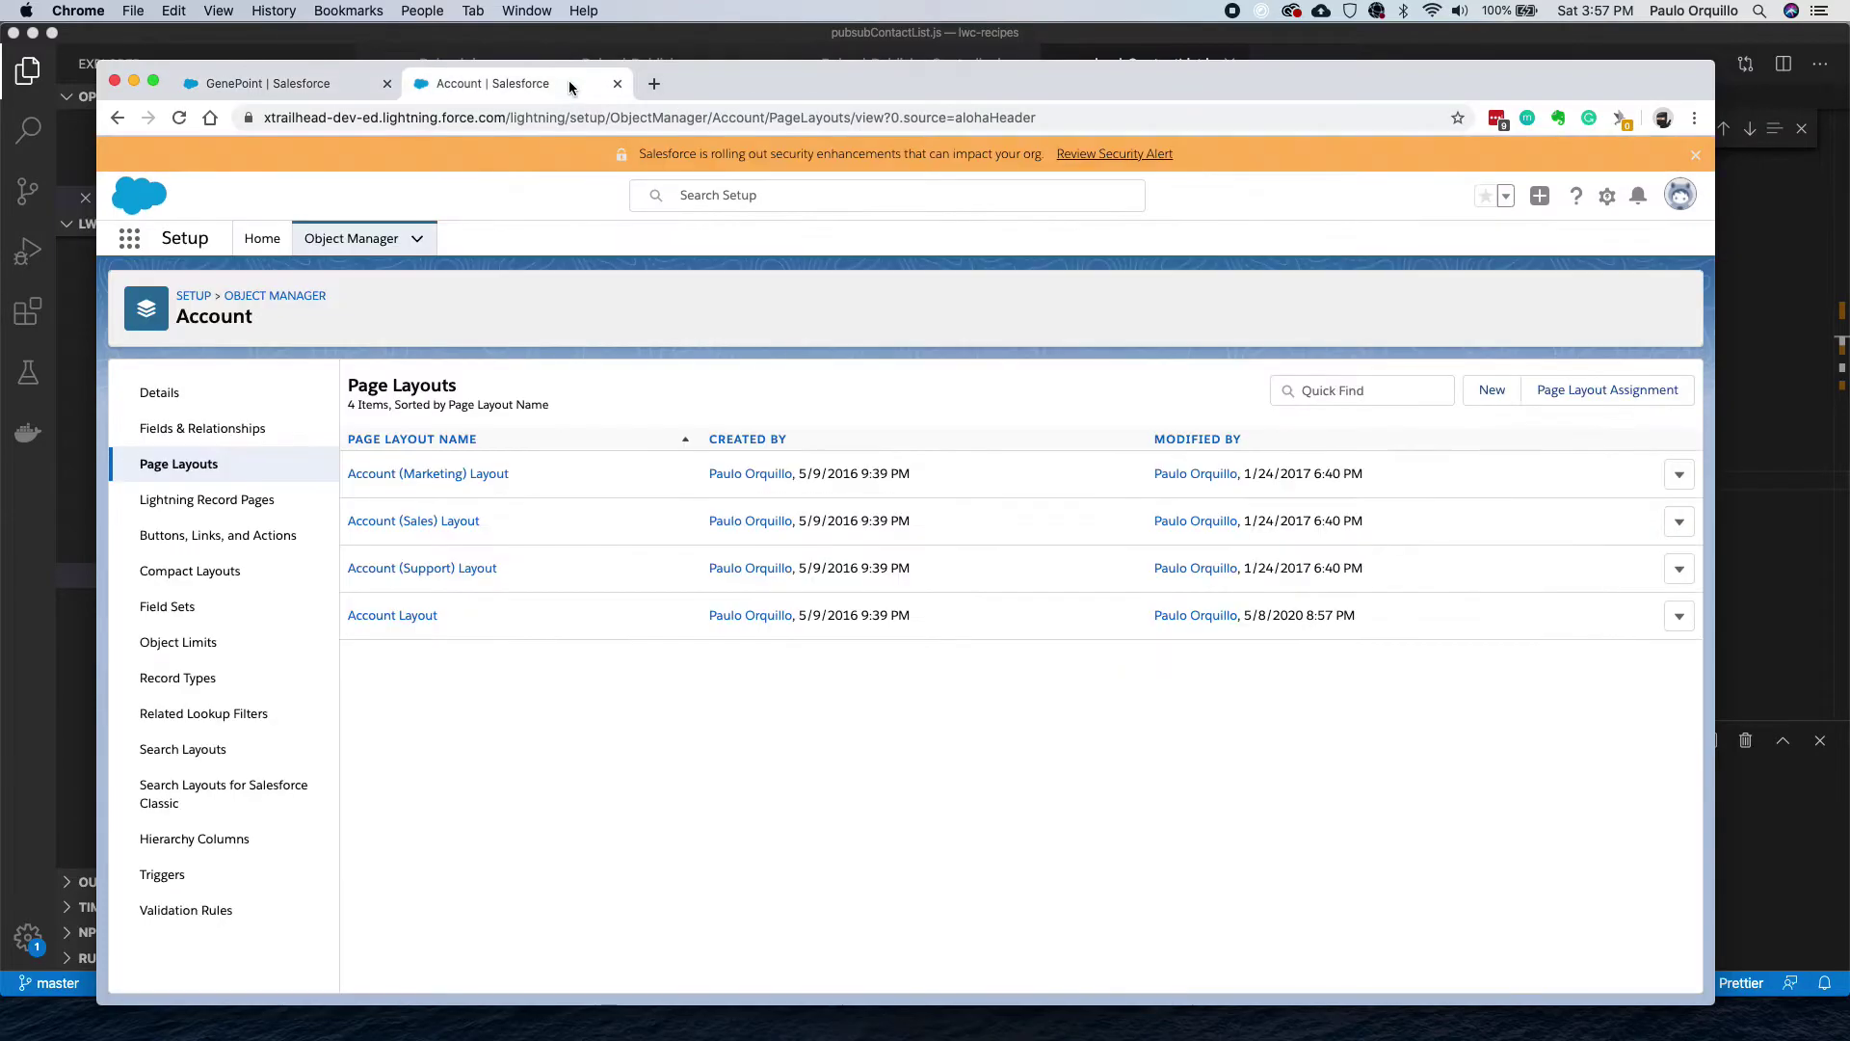
Open Create Contact LEX's details and start a new predefined value for the Phone field.
left_click(226, 546)
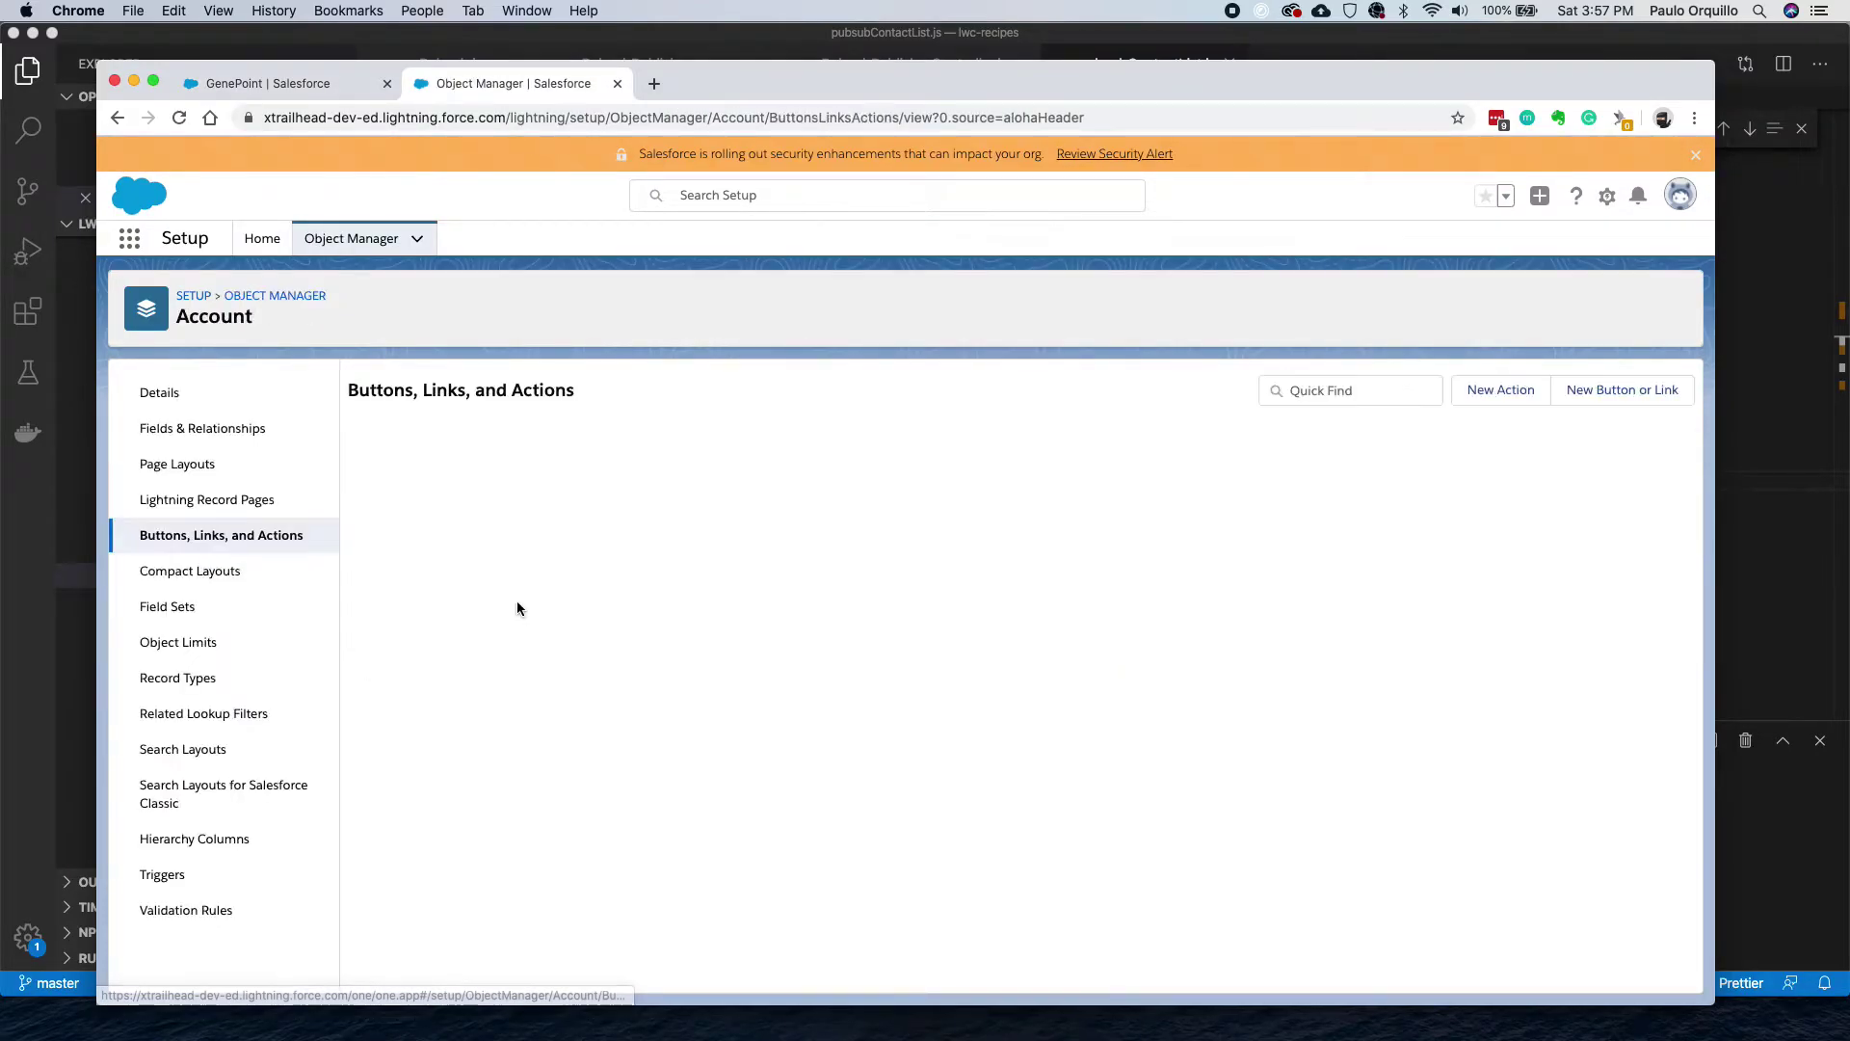
scroll(473, 701, "down", 2)
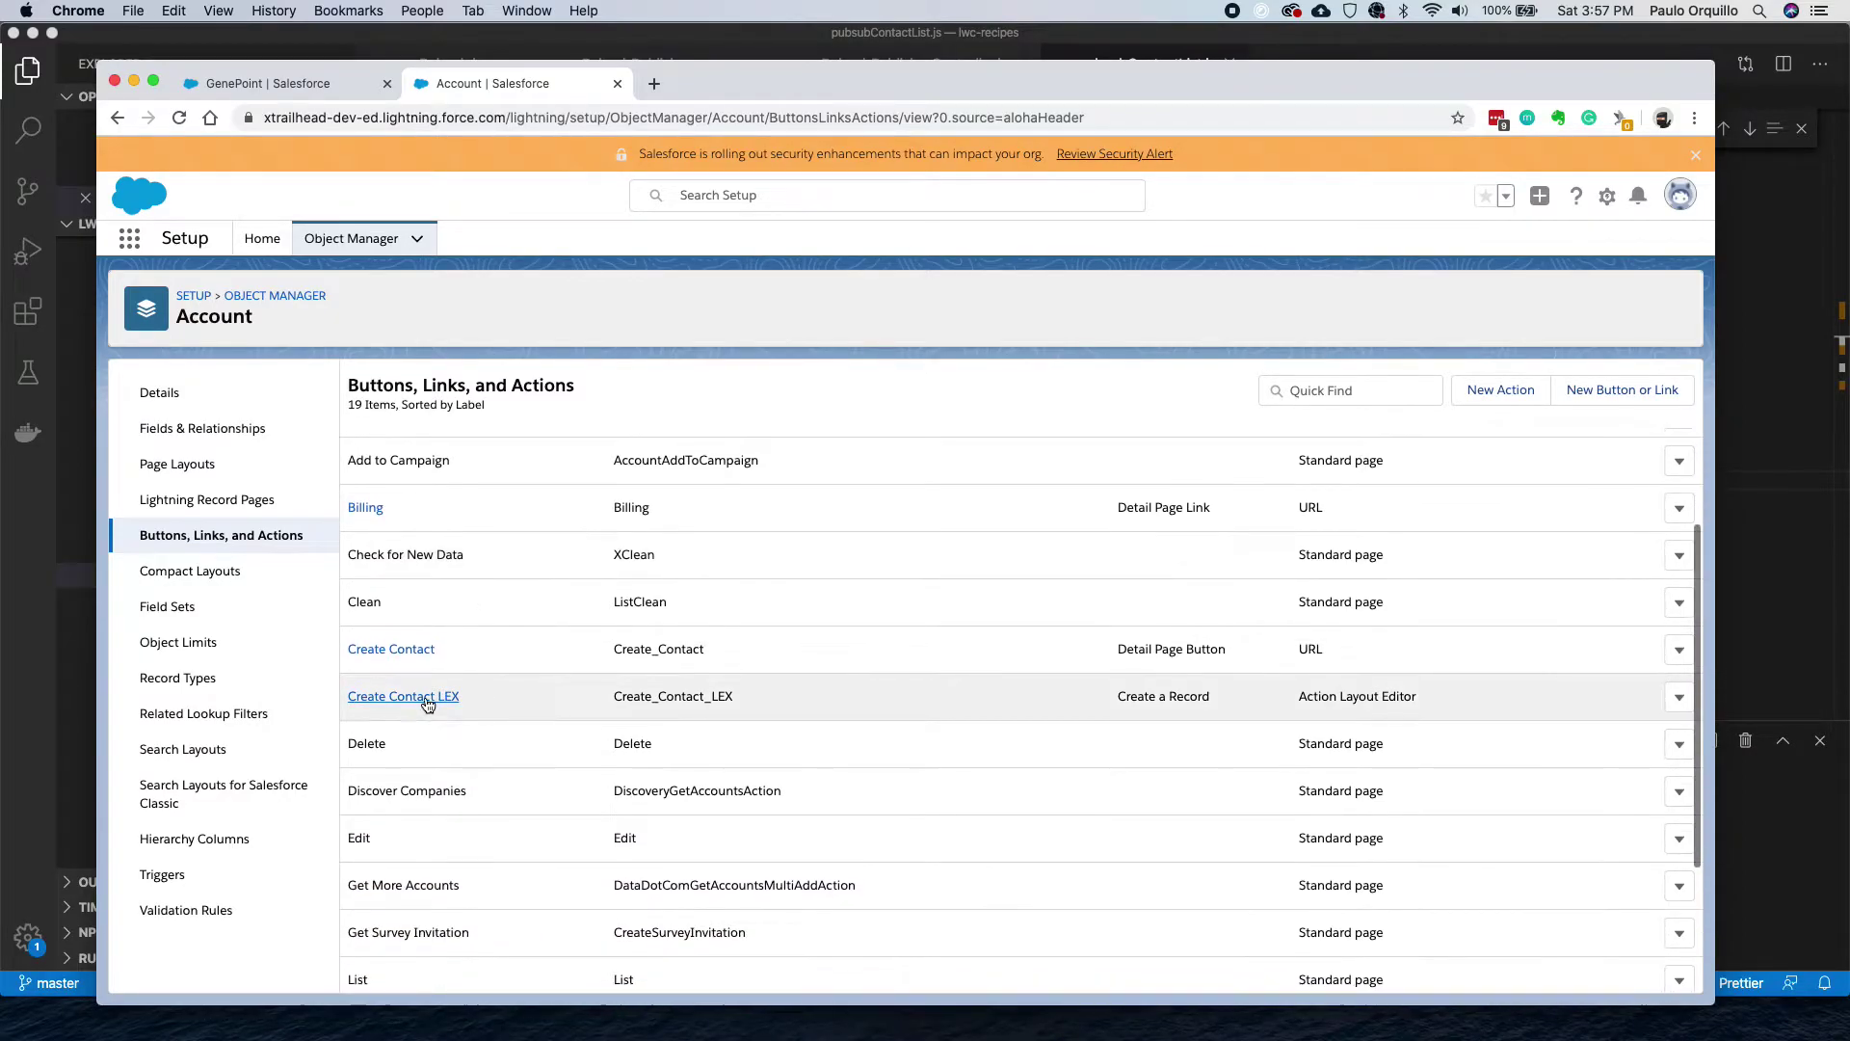
left_click(424, 704)
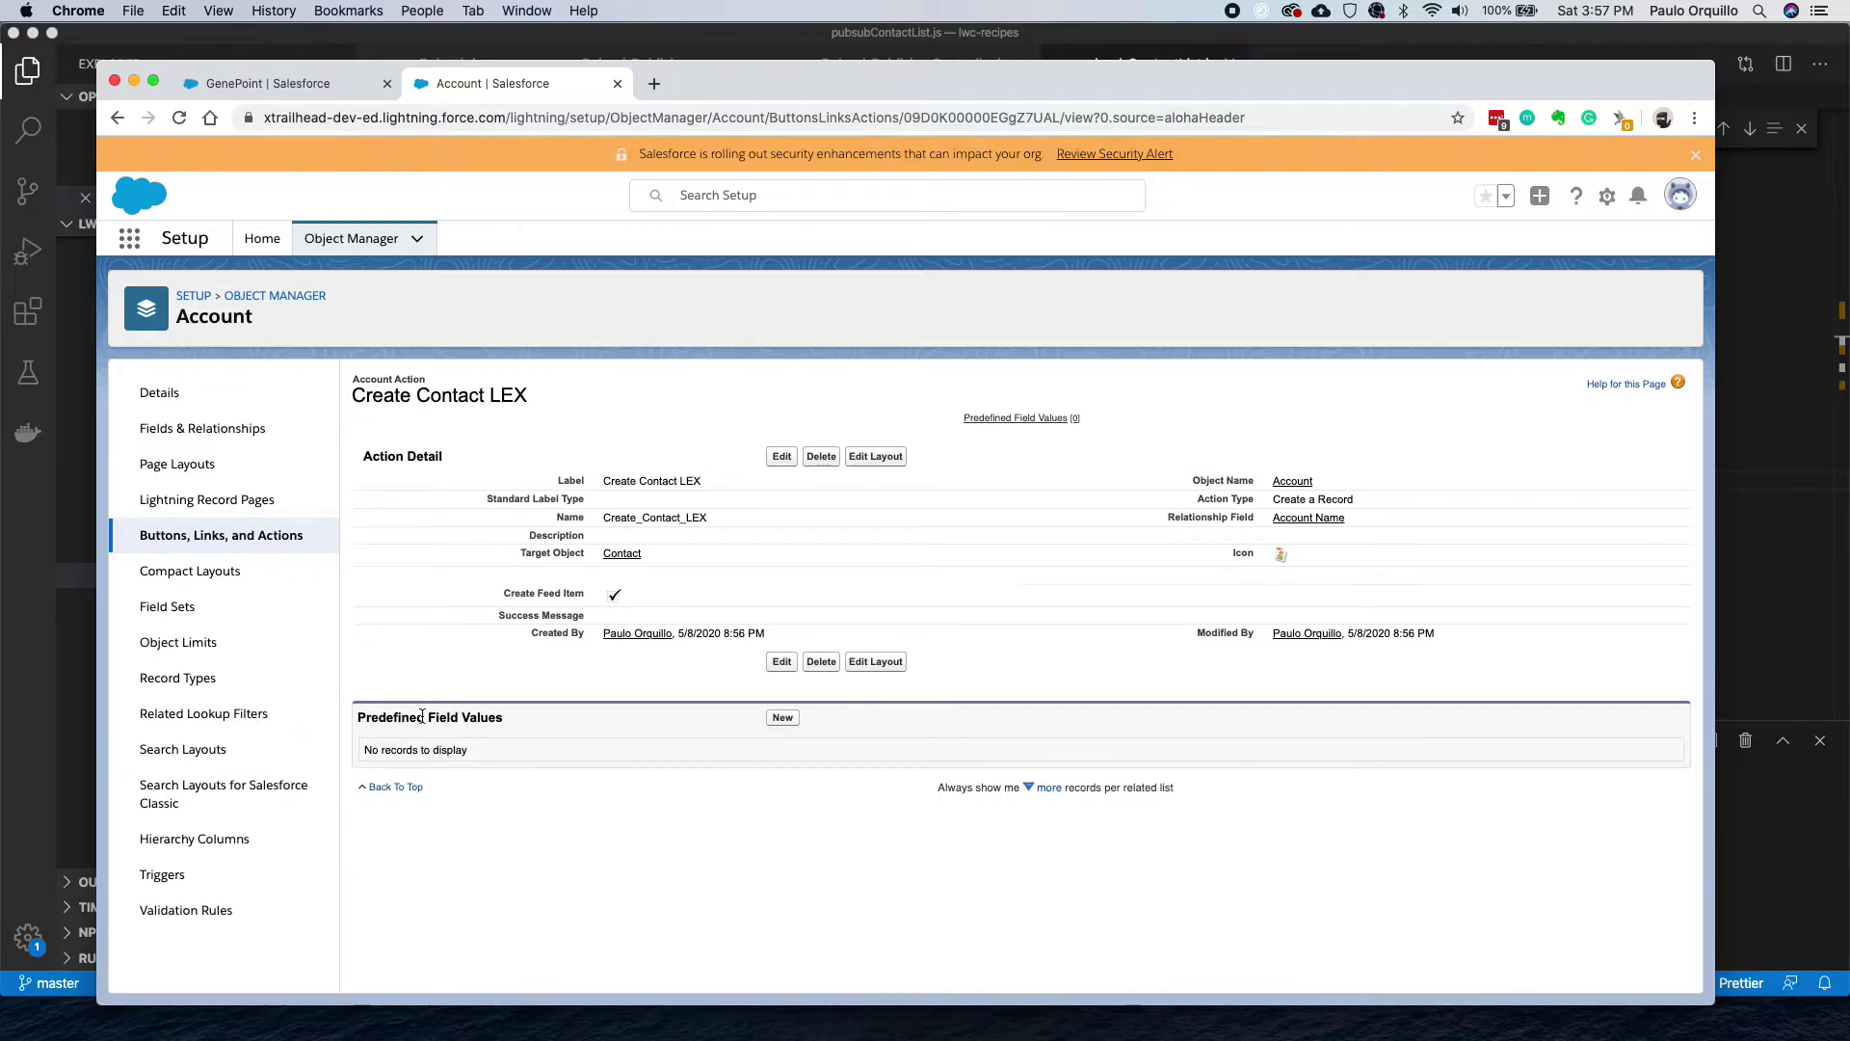
left_click(783, 718)
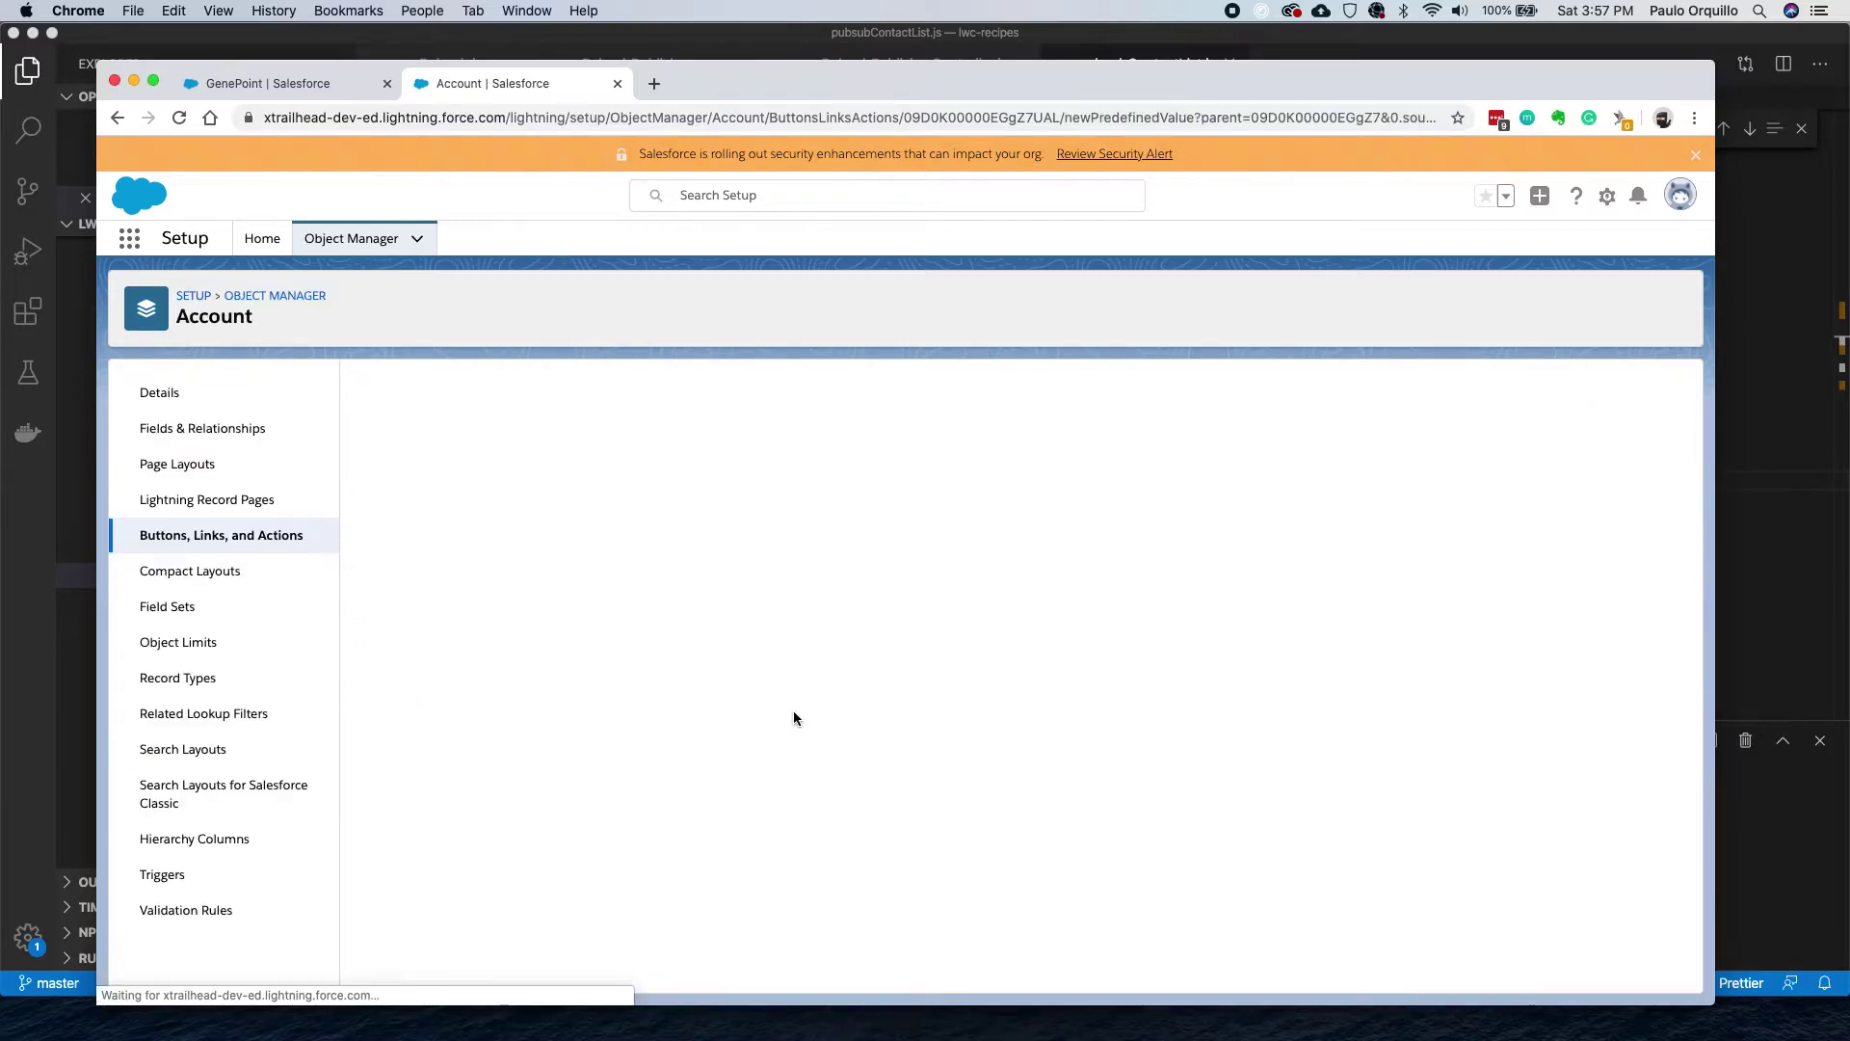
left_click(726, 511)
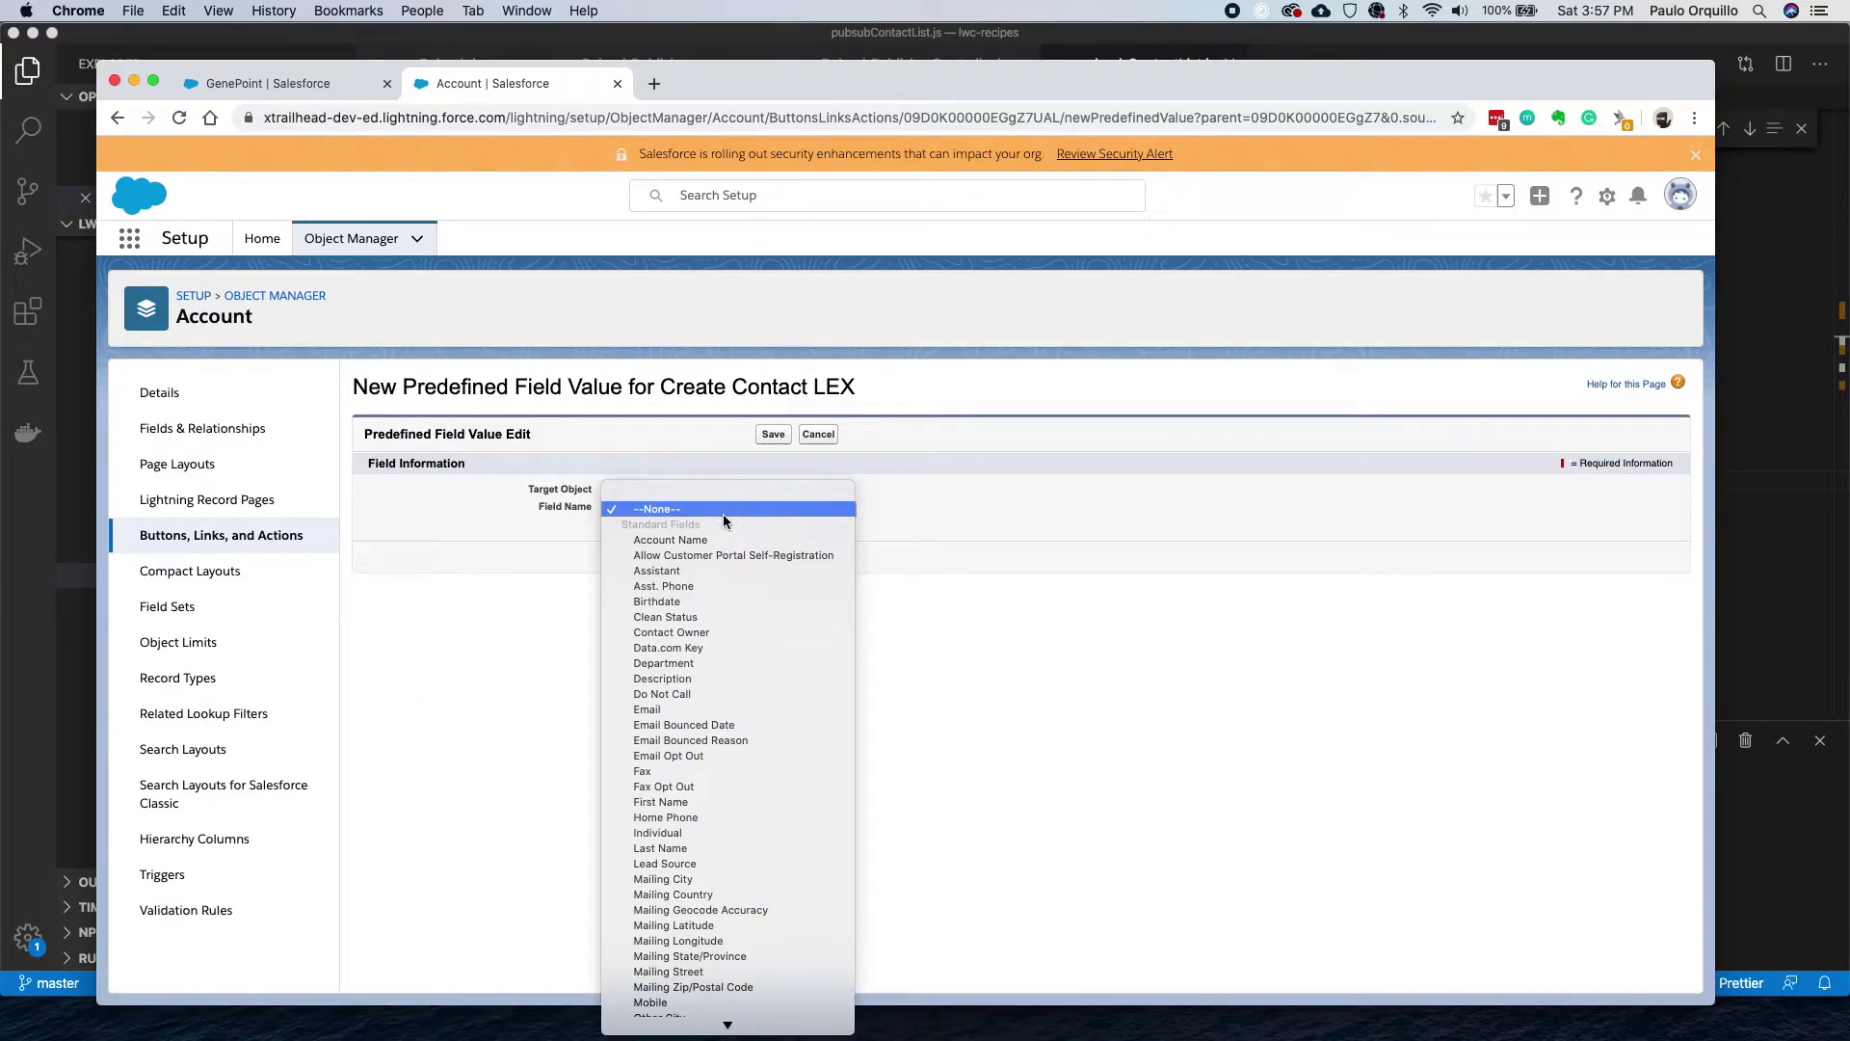
type("Phone")
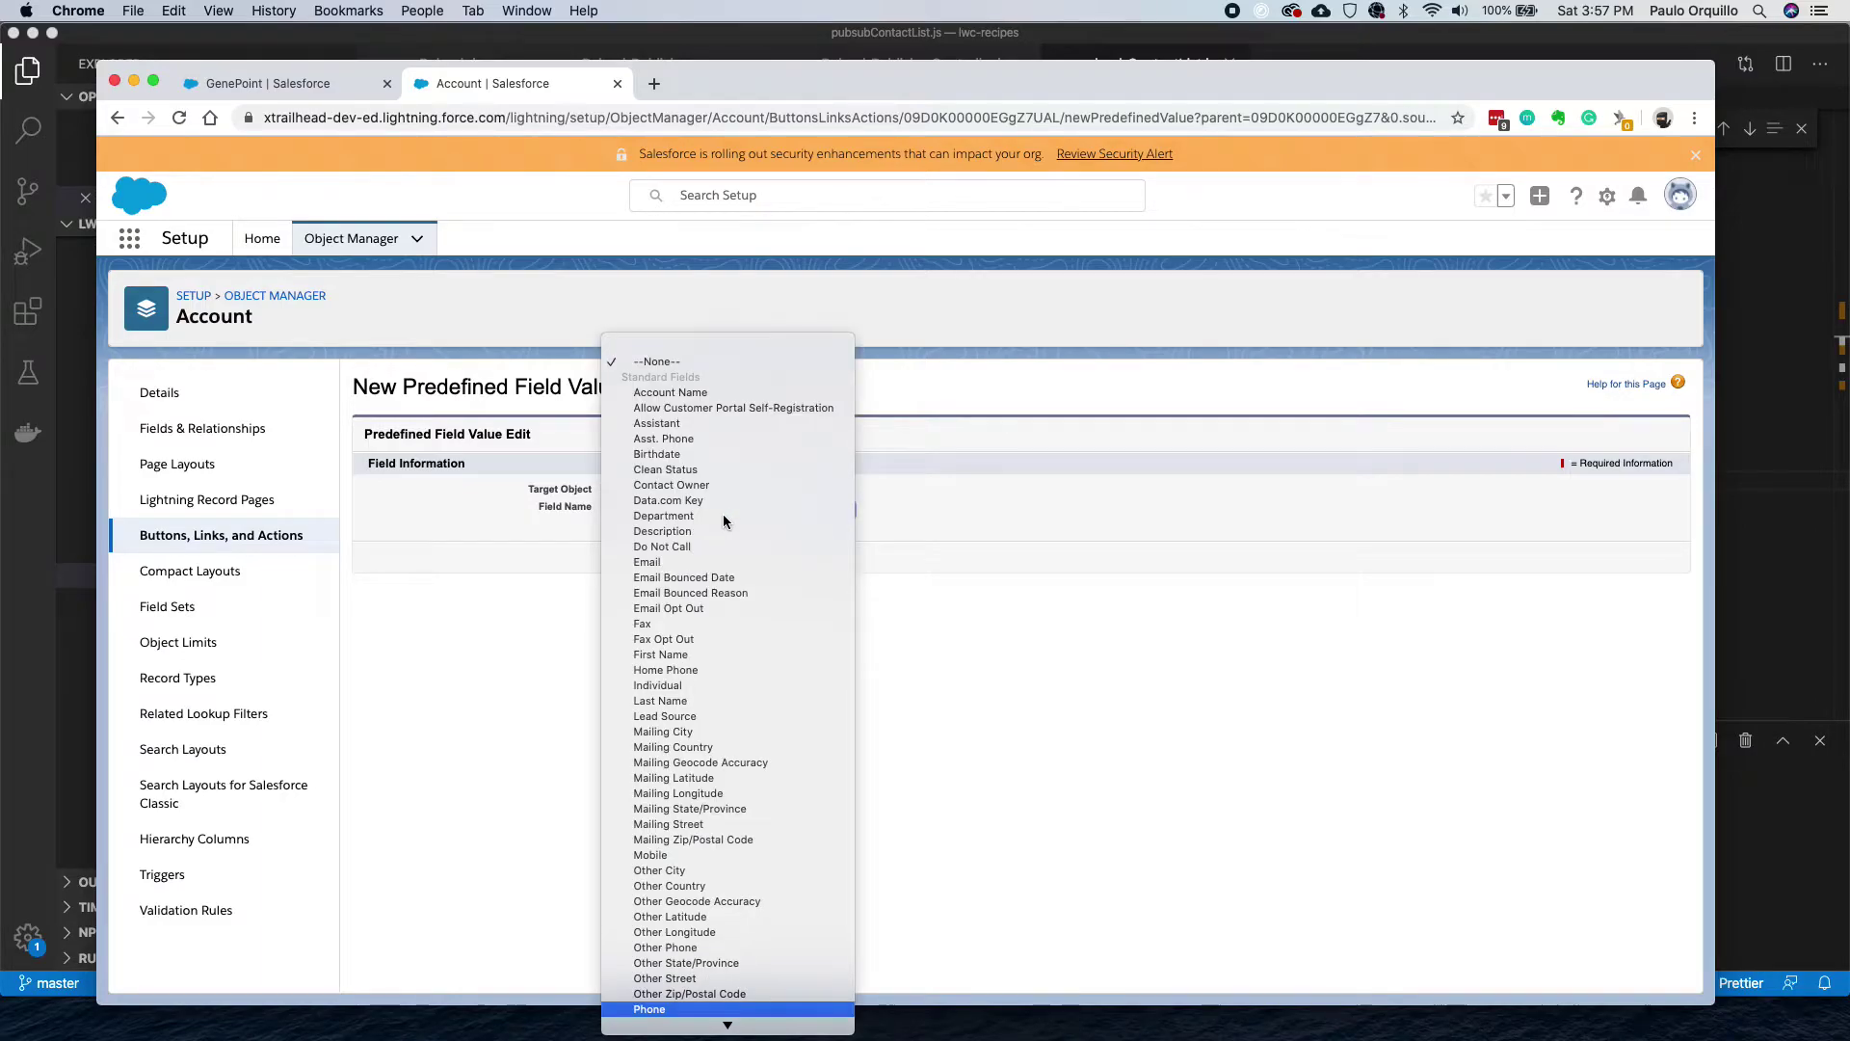
key("Return")
left_click(771, 557)
Set the Phone predefined value formula to Account.Phone and save it.
left_click(660, 591)
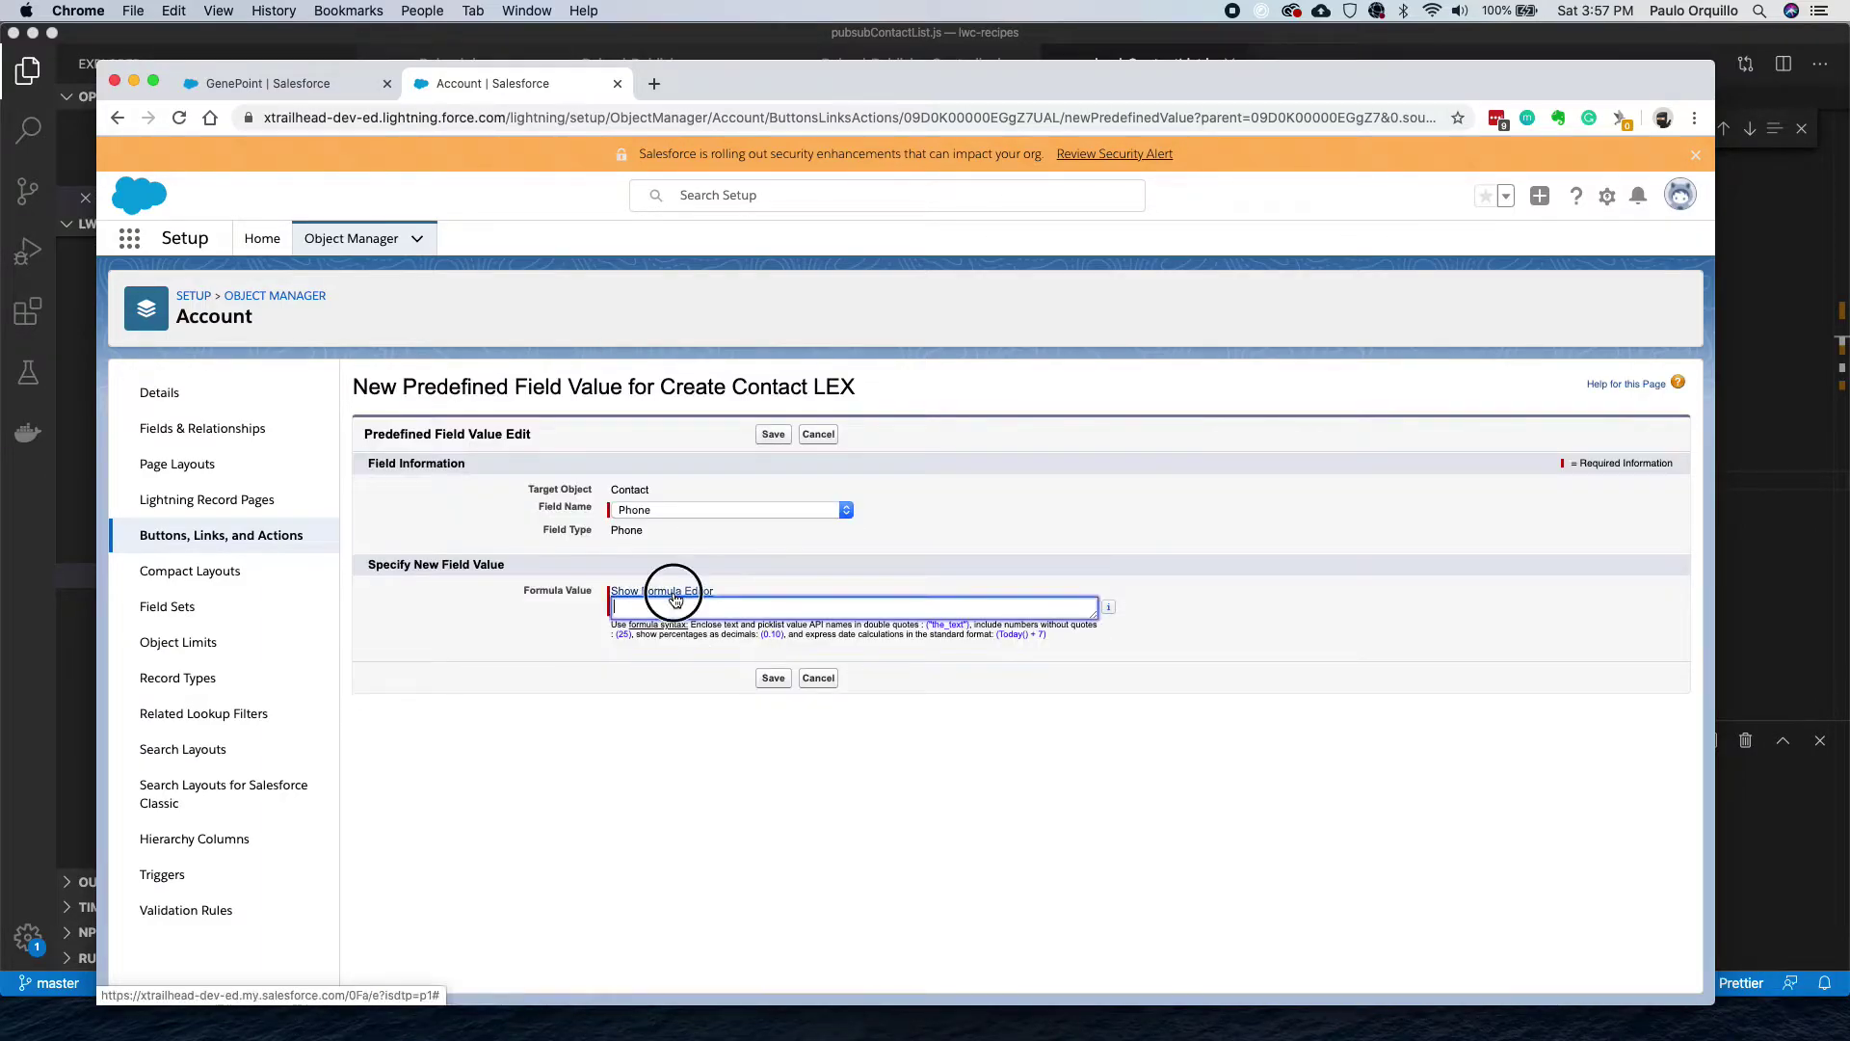
left_click(647, 614)
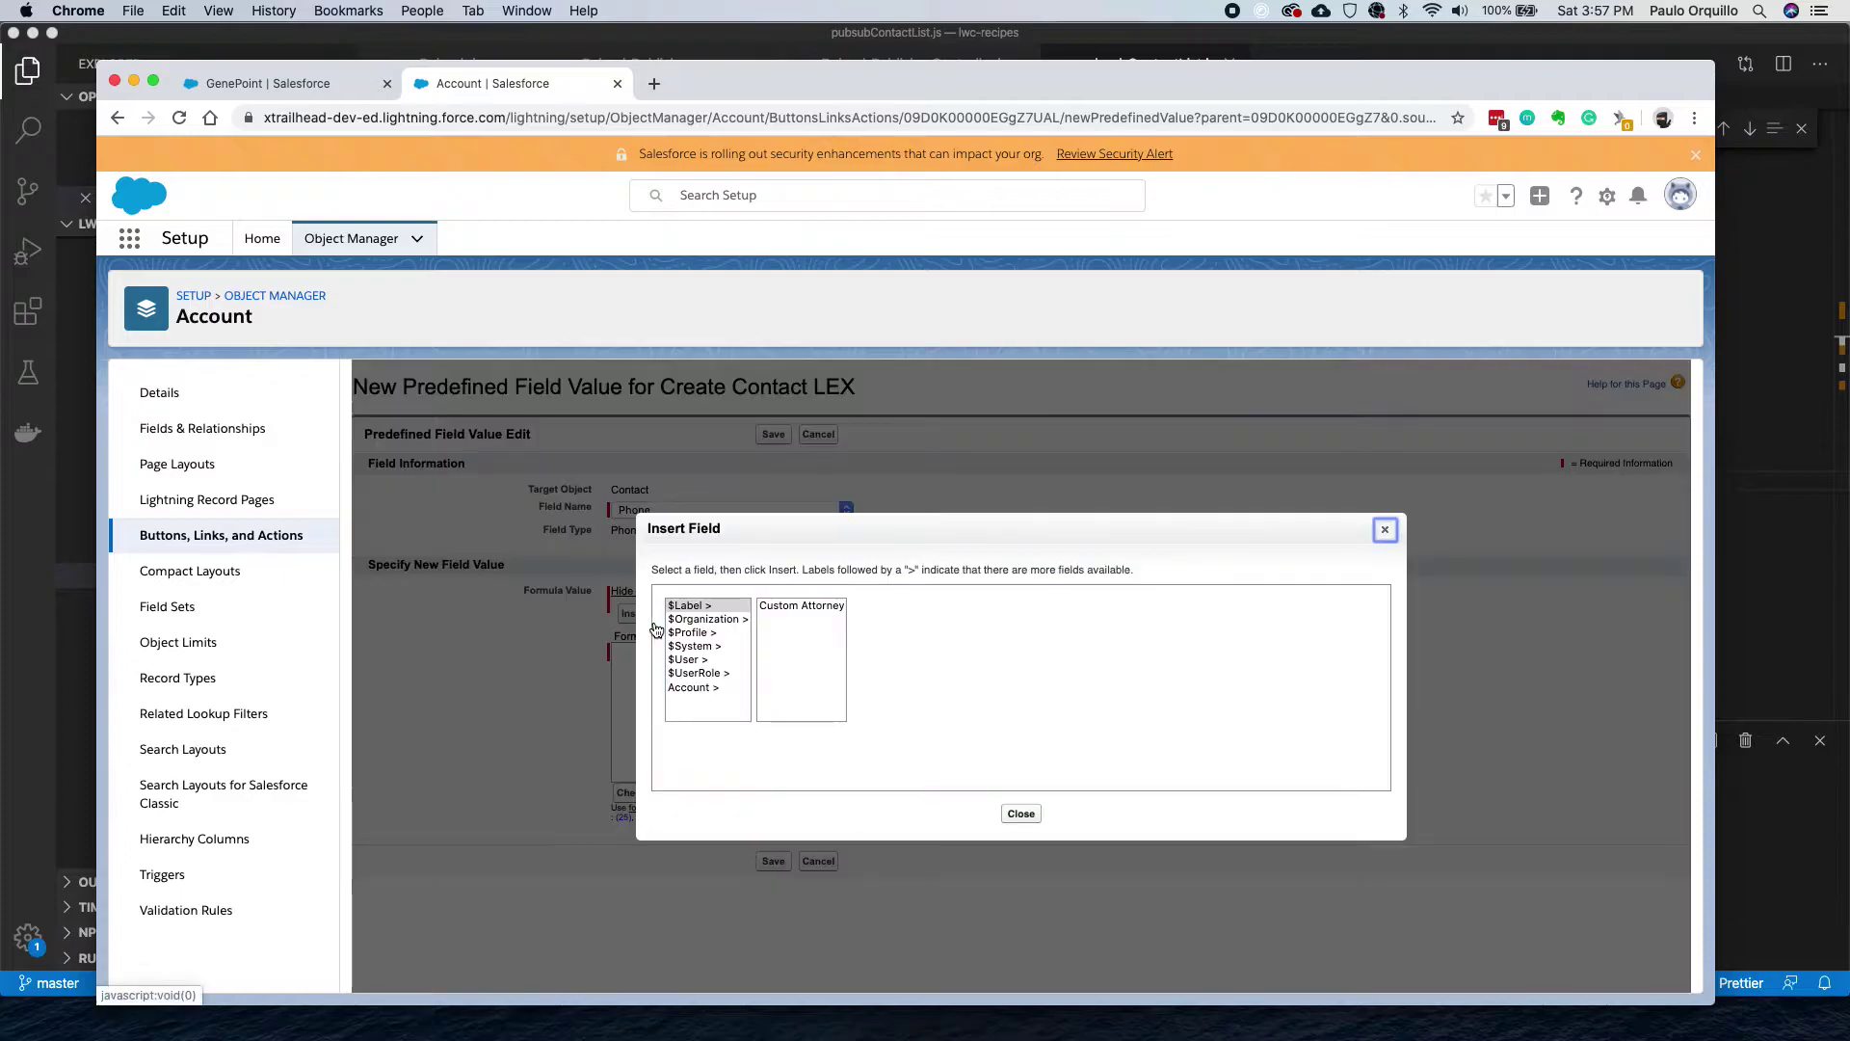
left_click(698, 688)
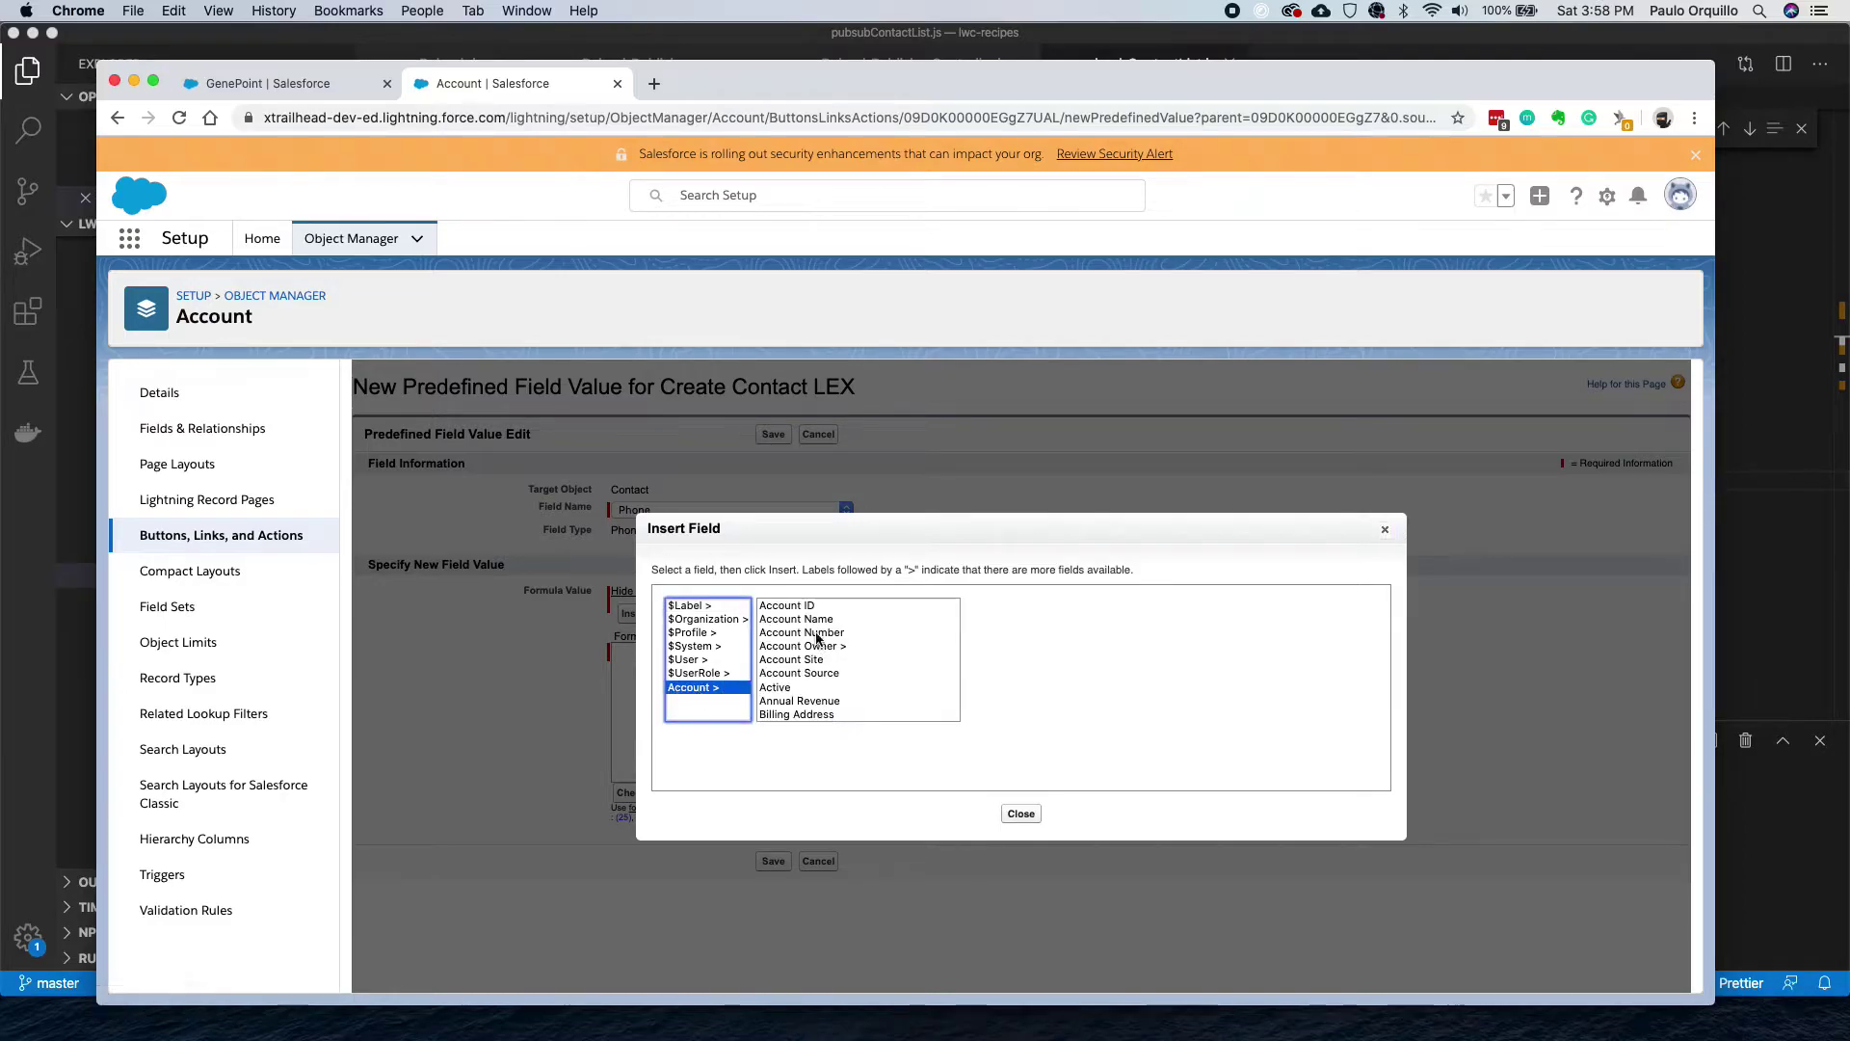
left_click(800, 647)
key("p")
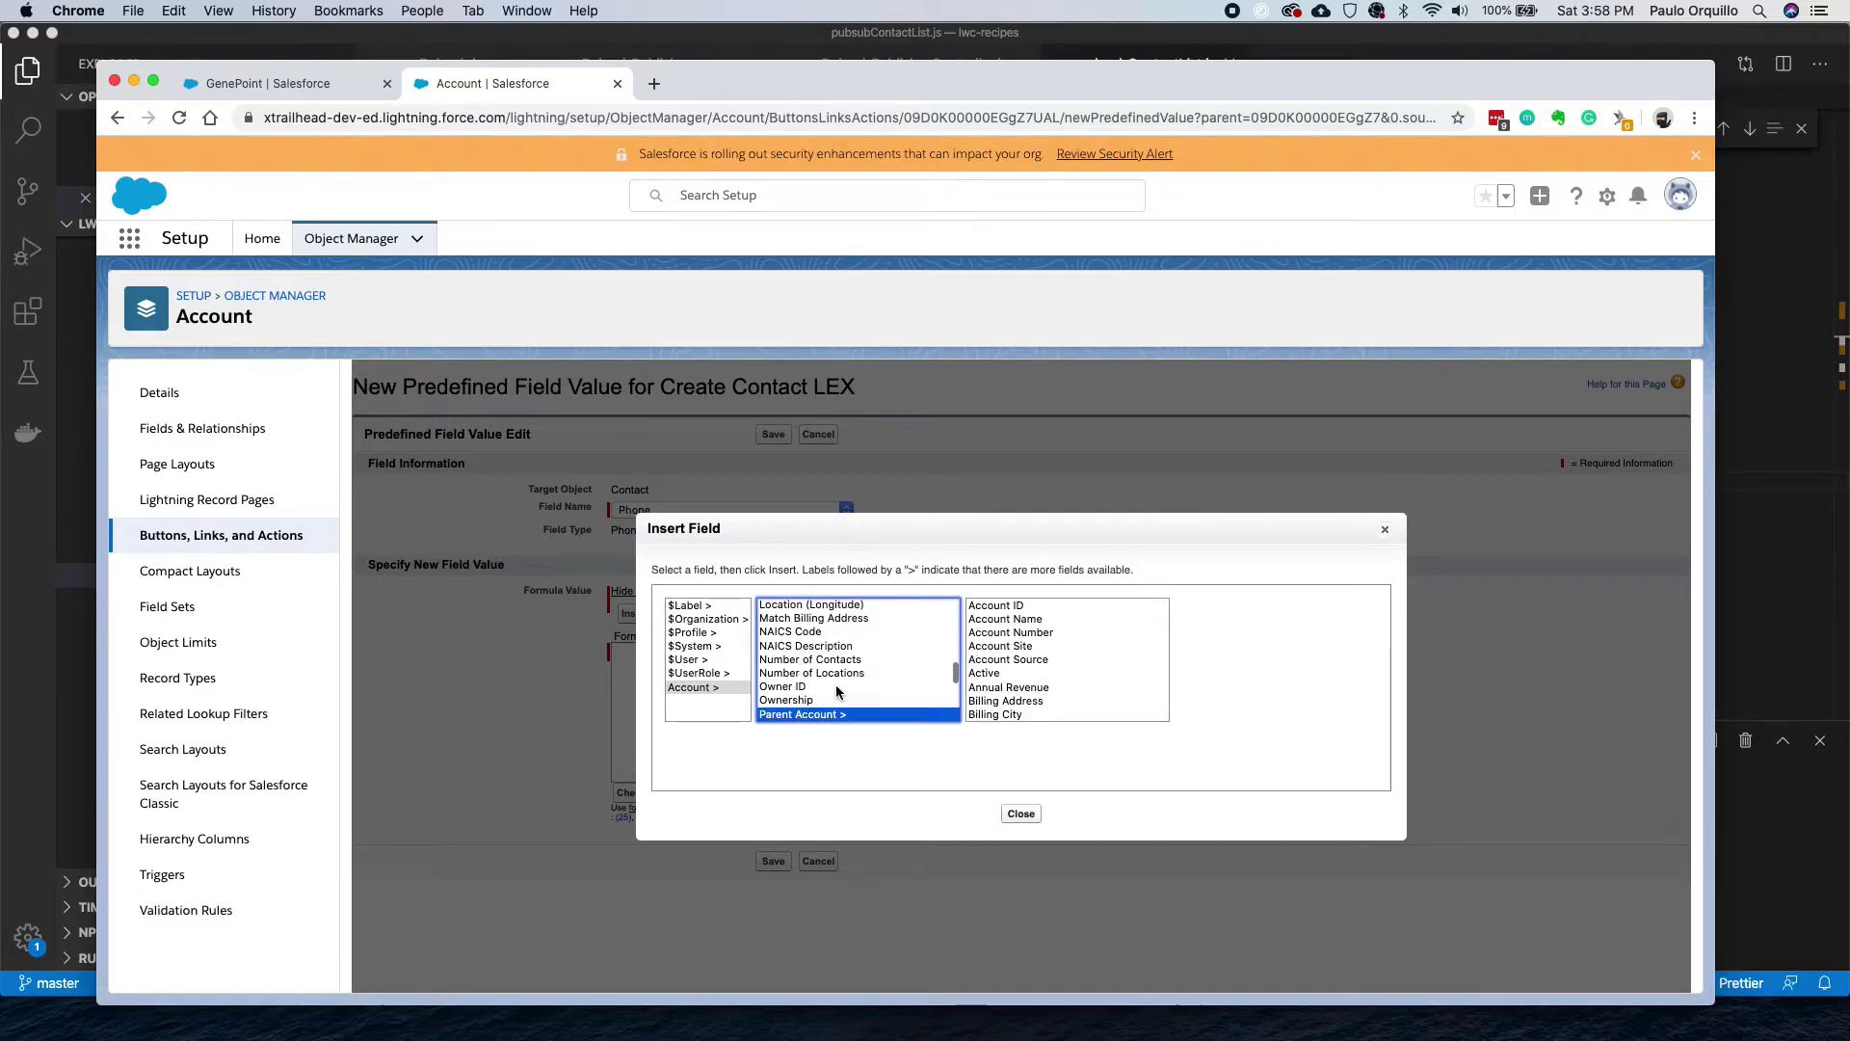
scroll(837, 691, "down", 2)
left_click(809, 685)
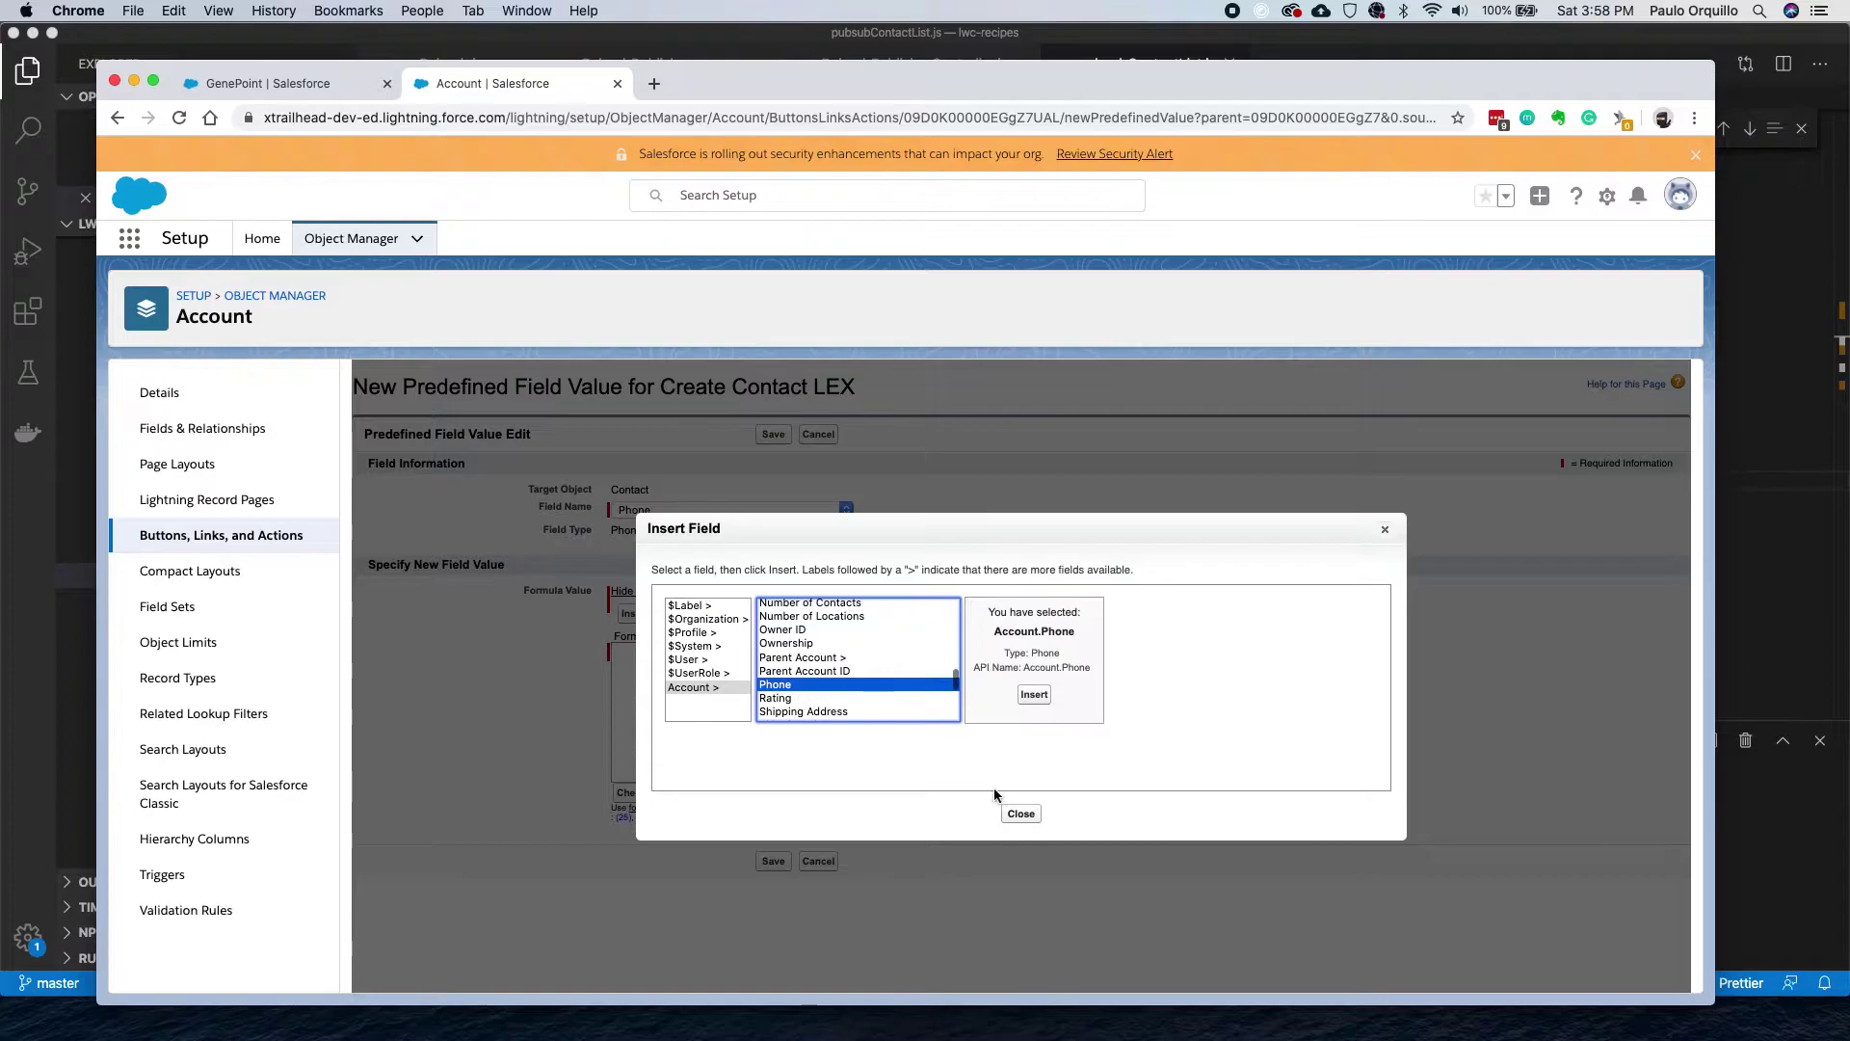
left_click(1040, 700)
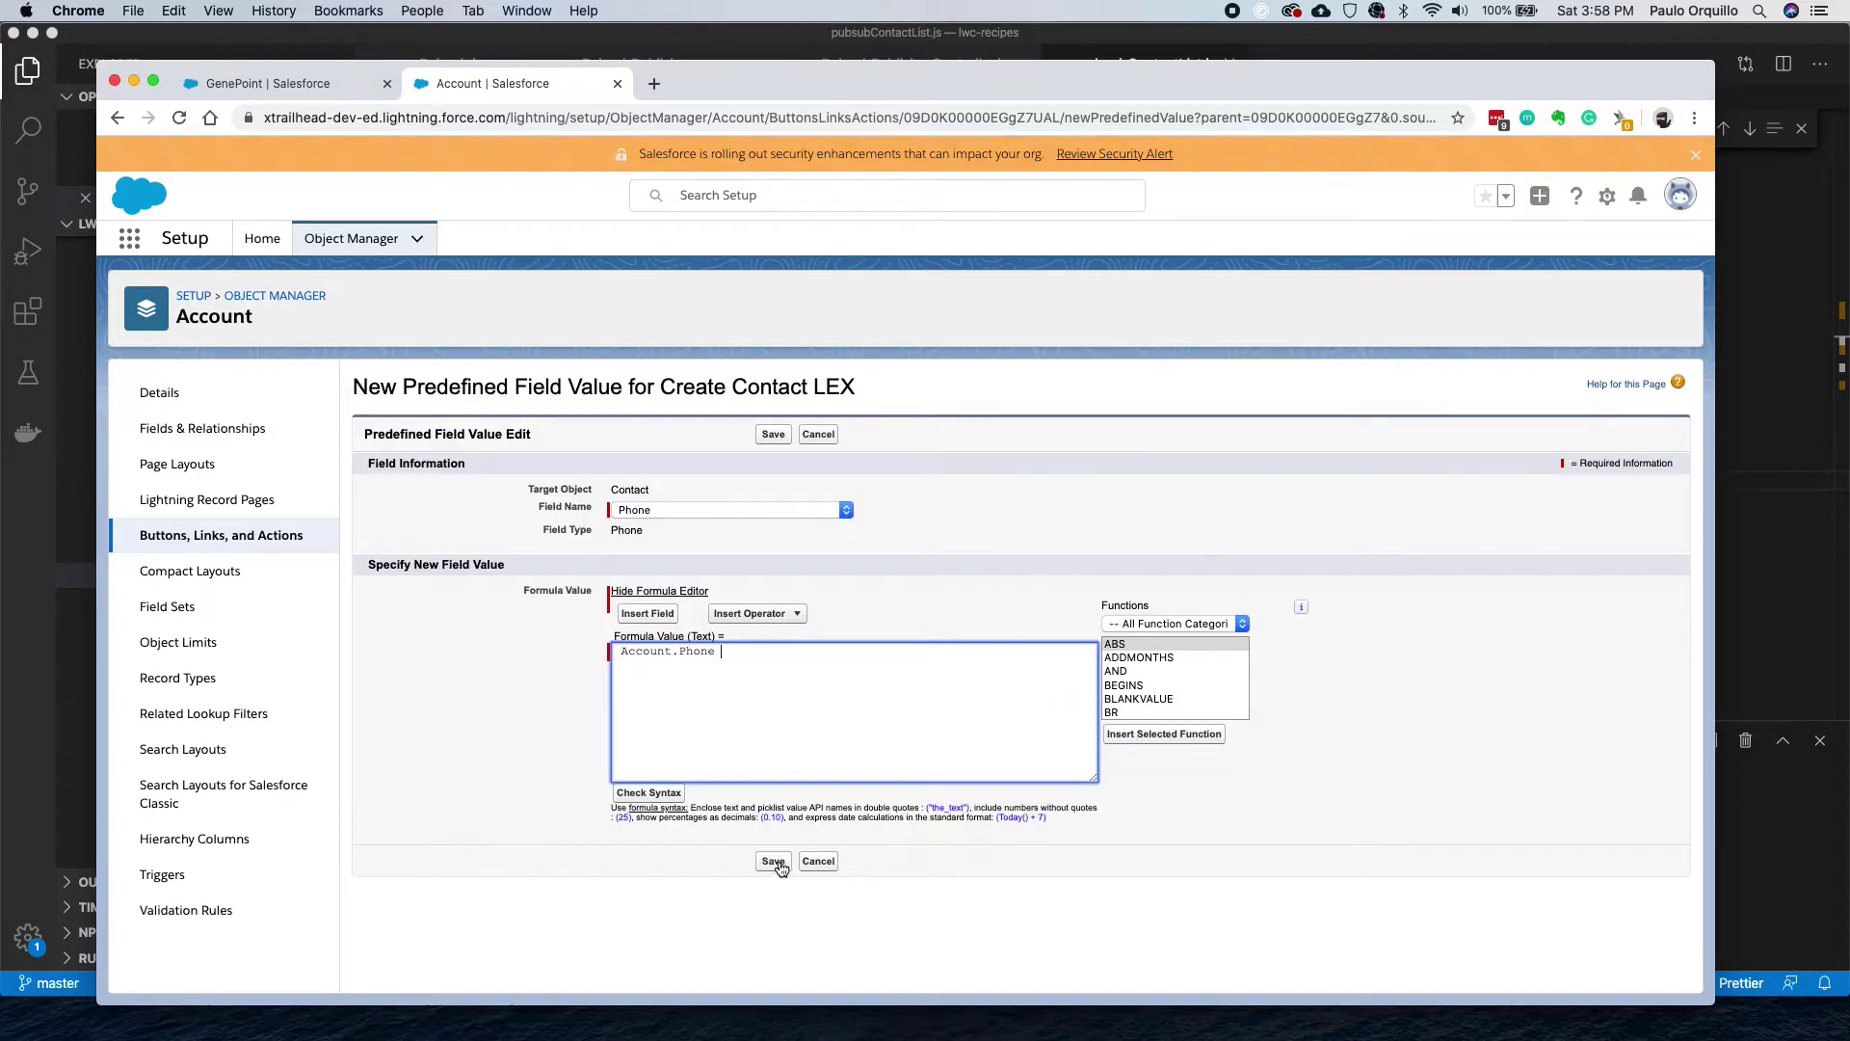
left_click(775, 863)
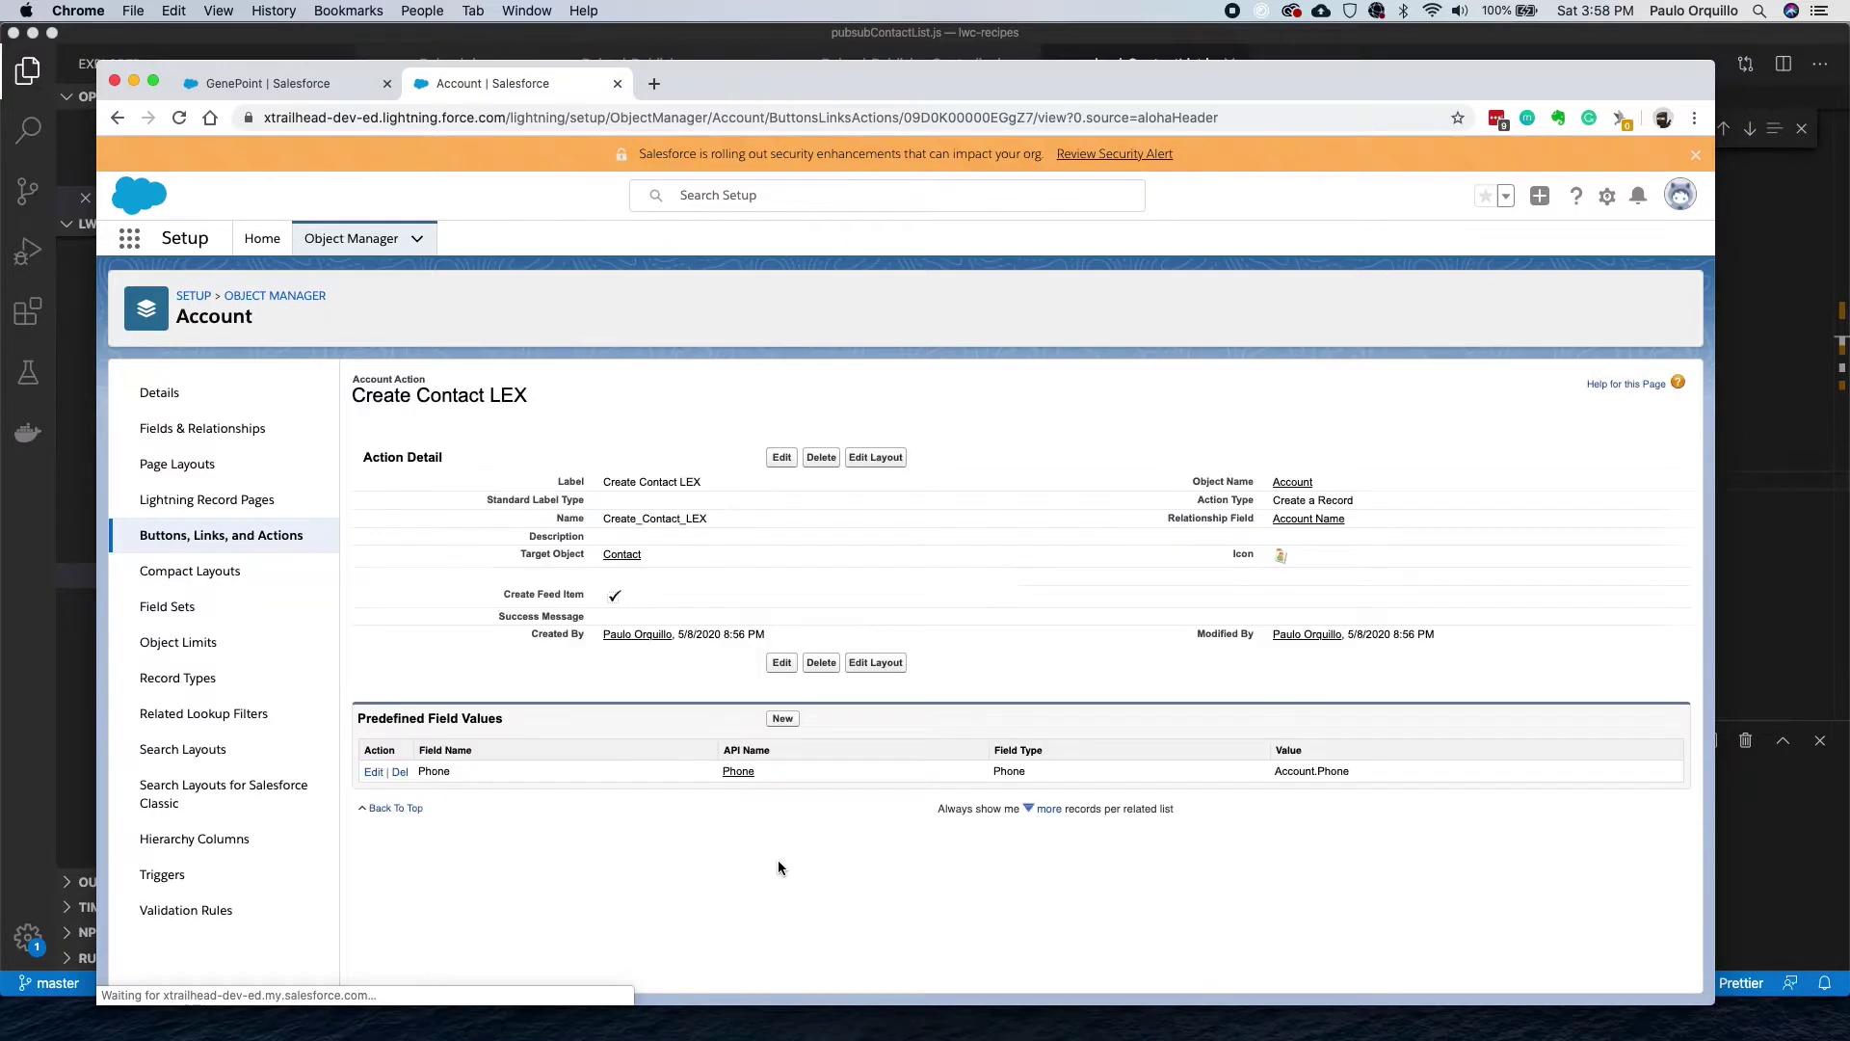
Add a predefined Title value of $Label.custom_label (Custom Attorney) and save it.
left_click(778, 719)
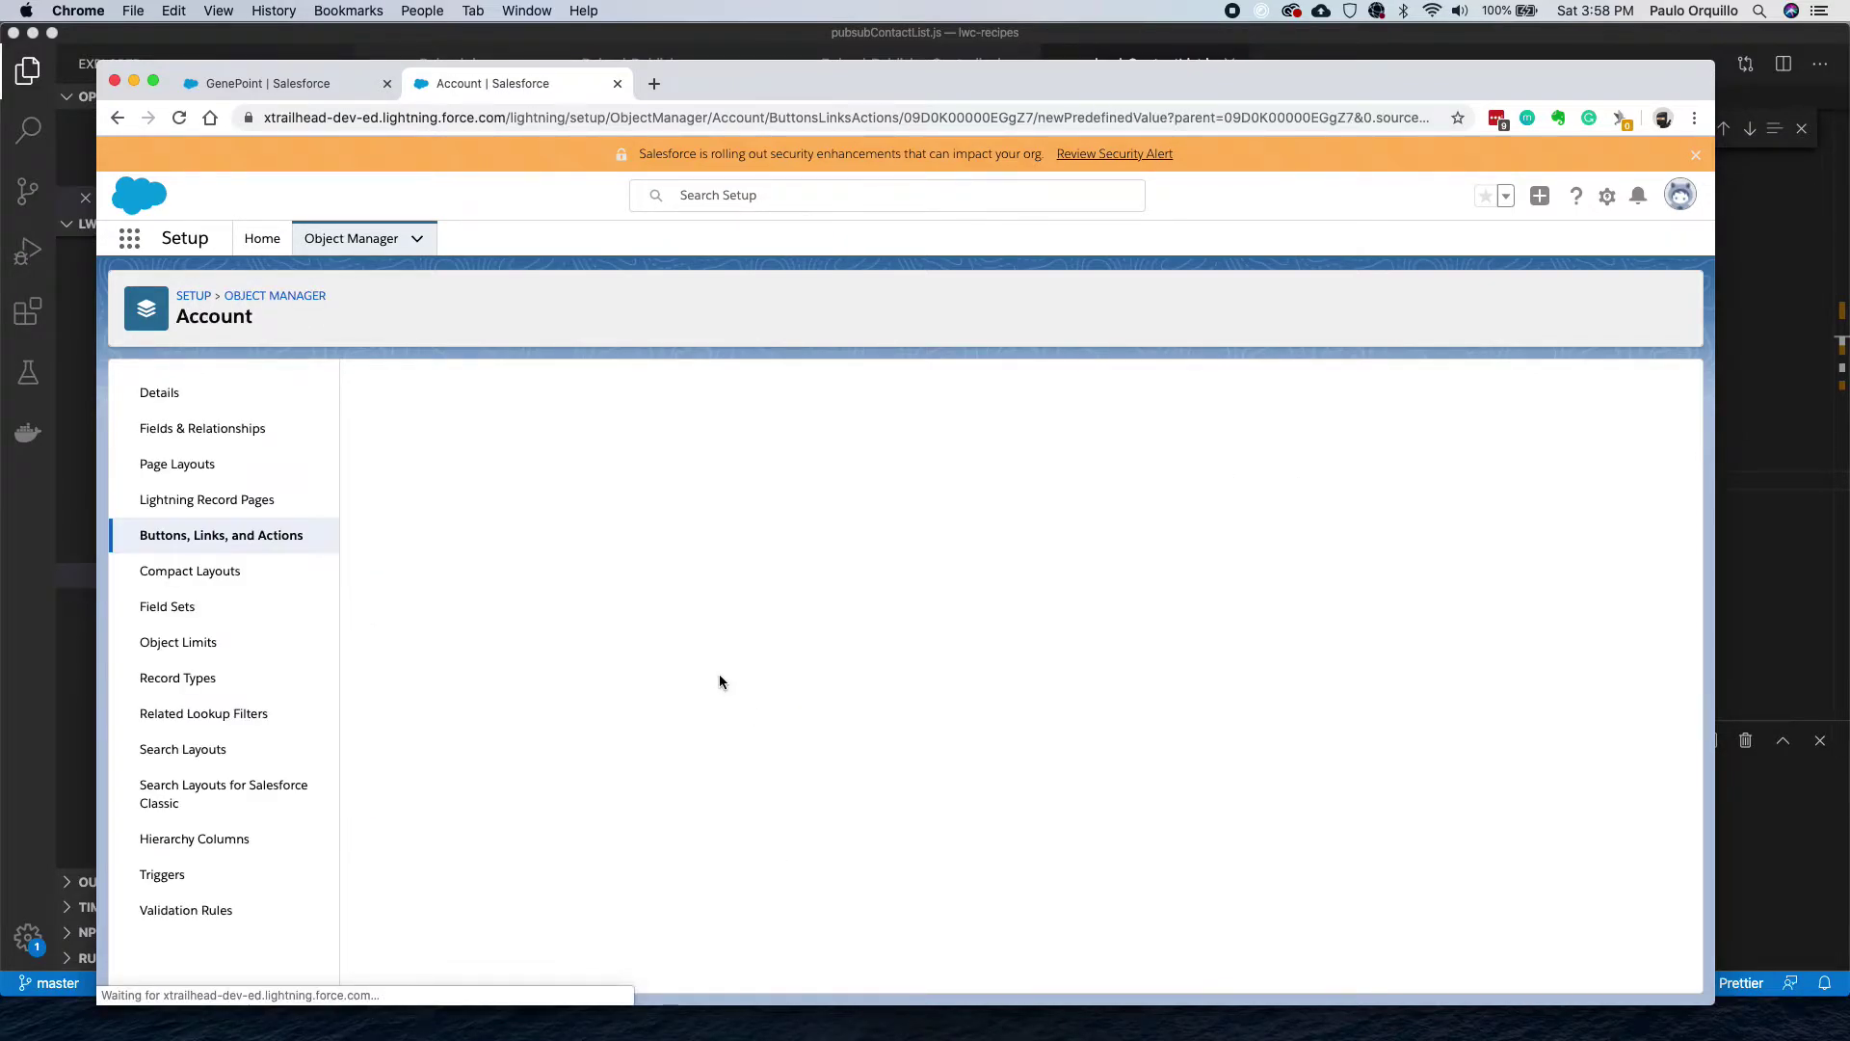
left_click(703, 506)
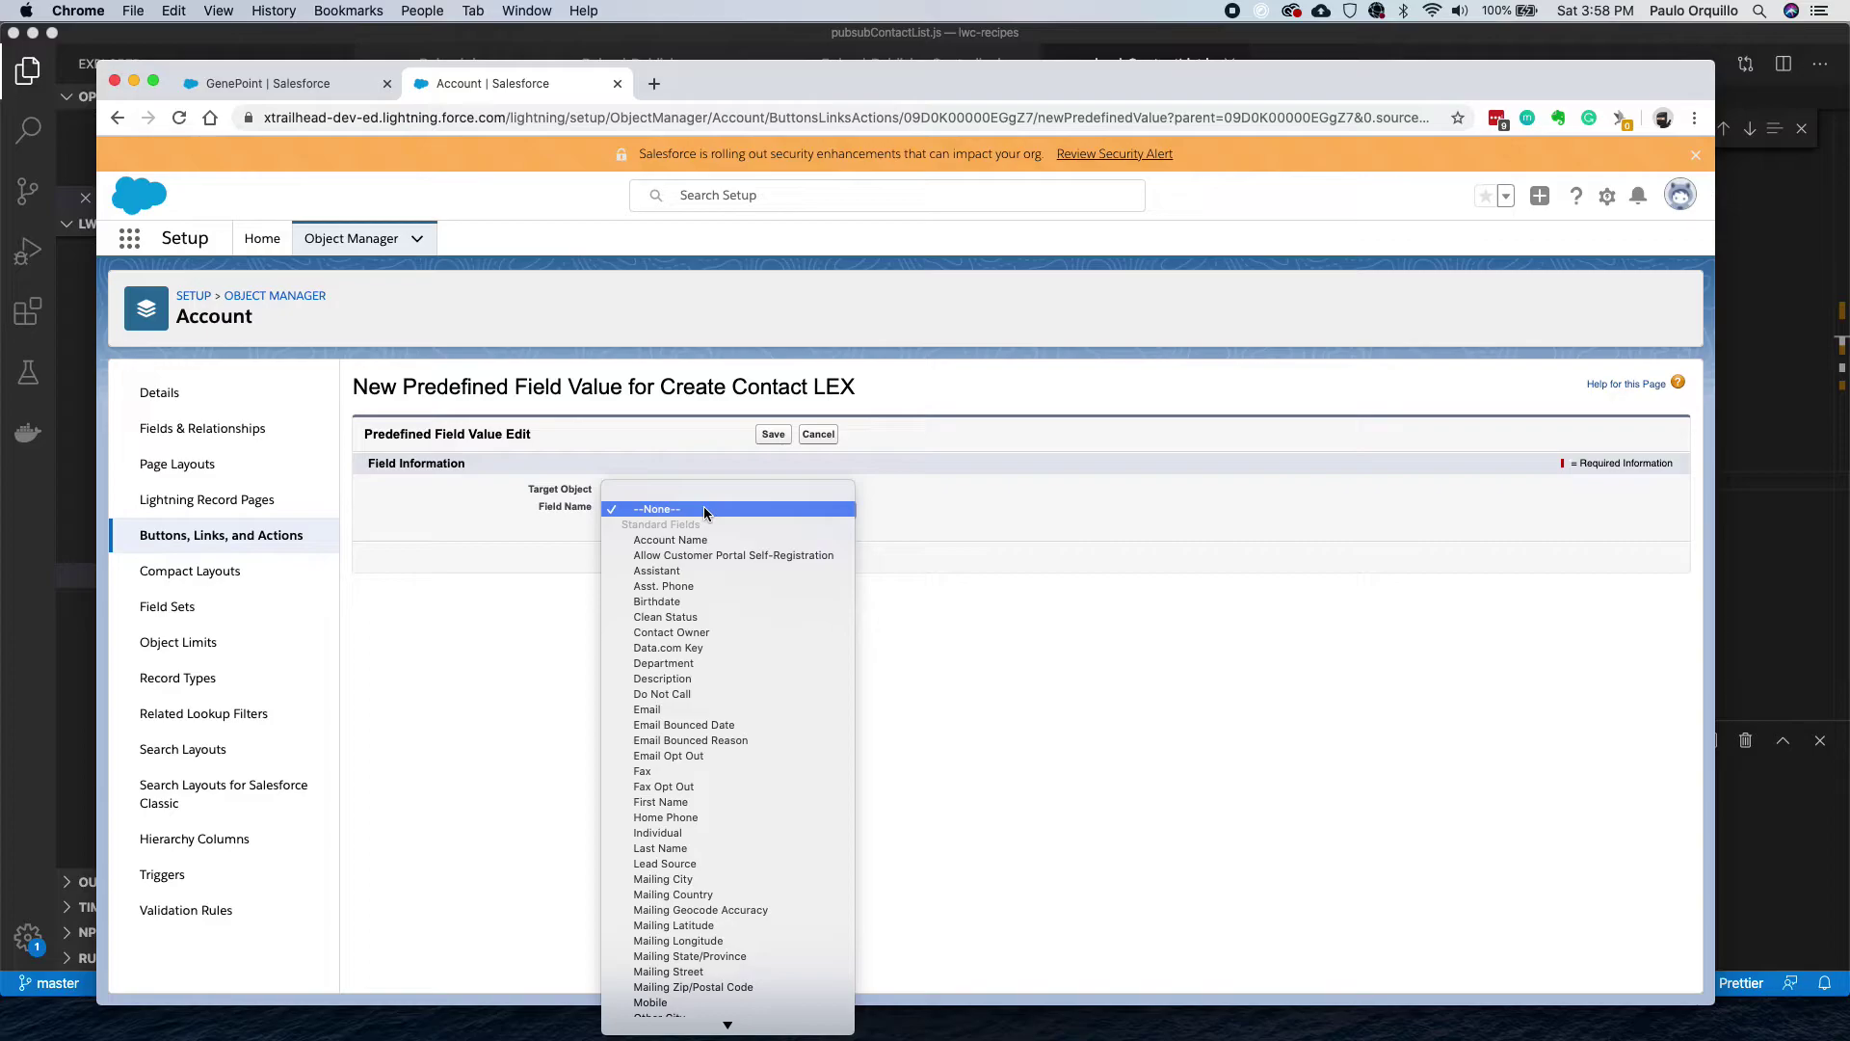
key("t")
key("Return")
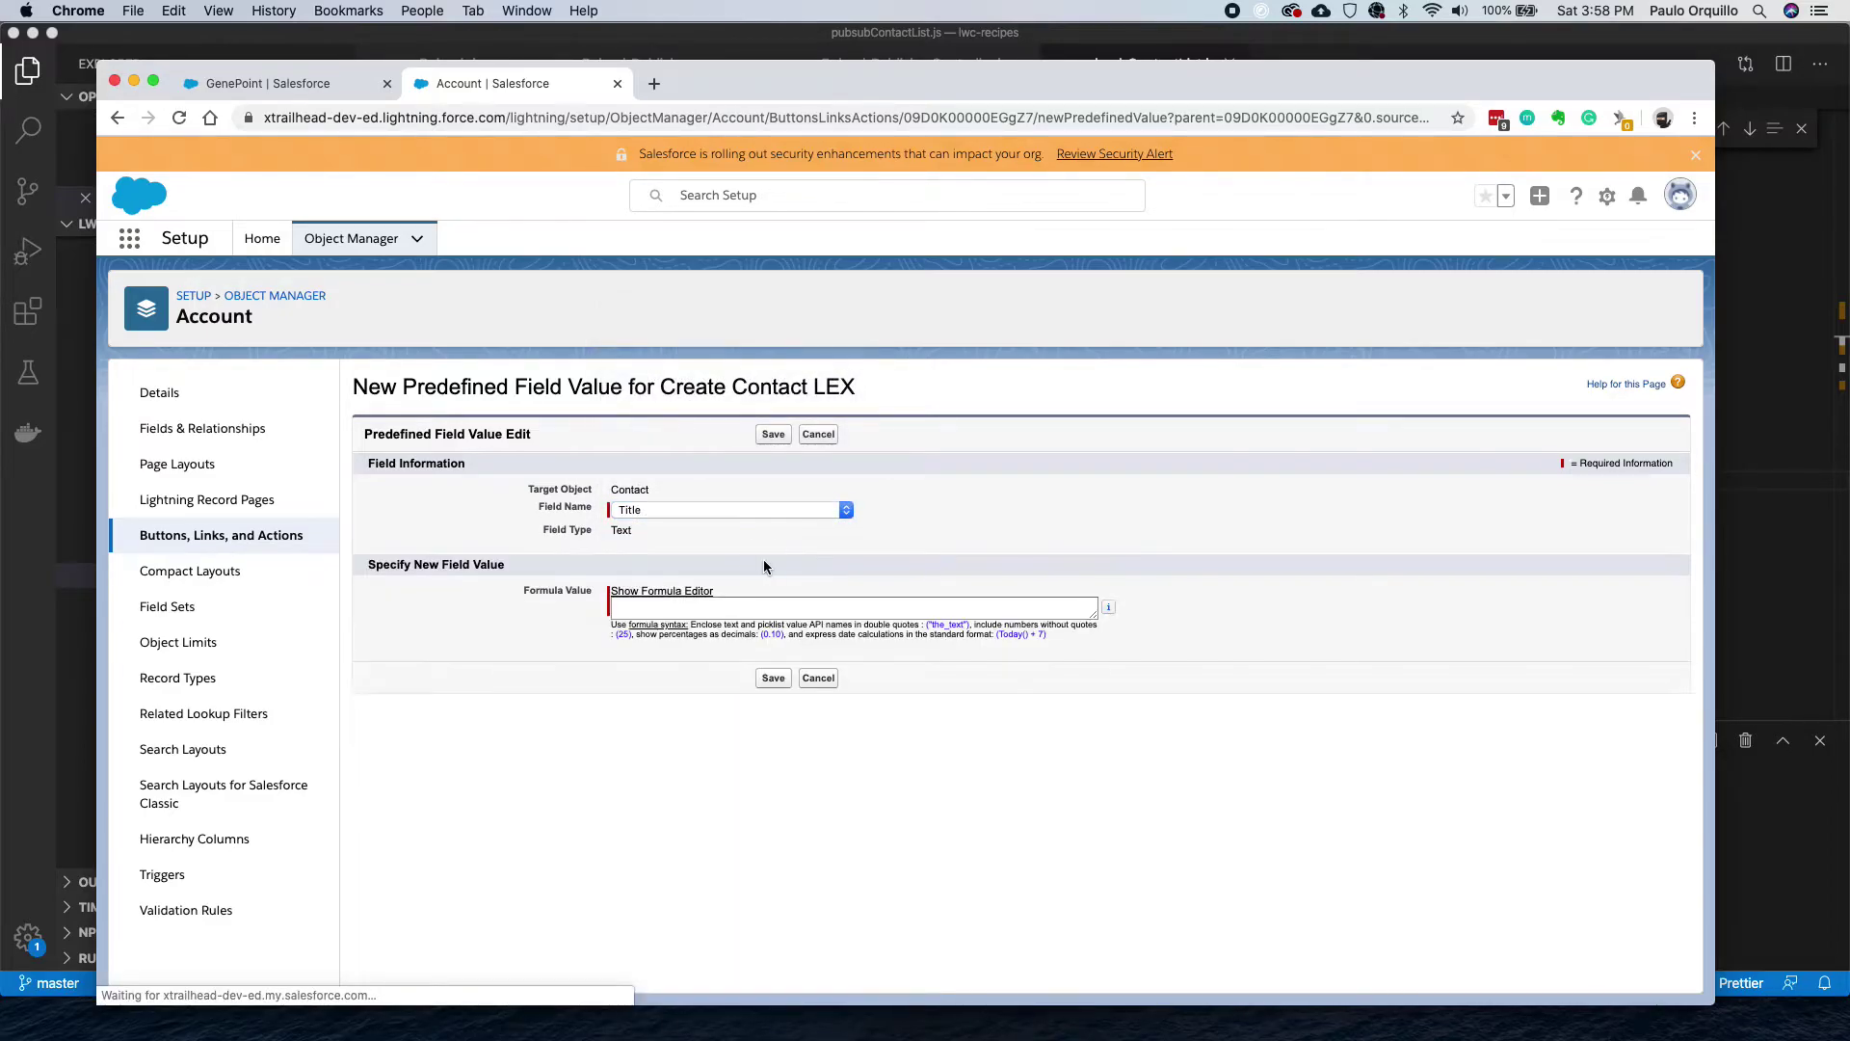
left_click(649, 602)
left_click(649, 594)
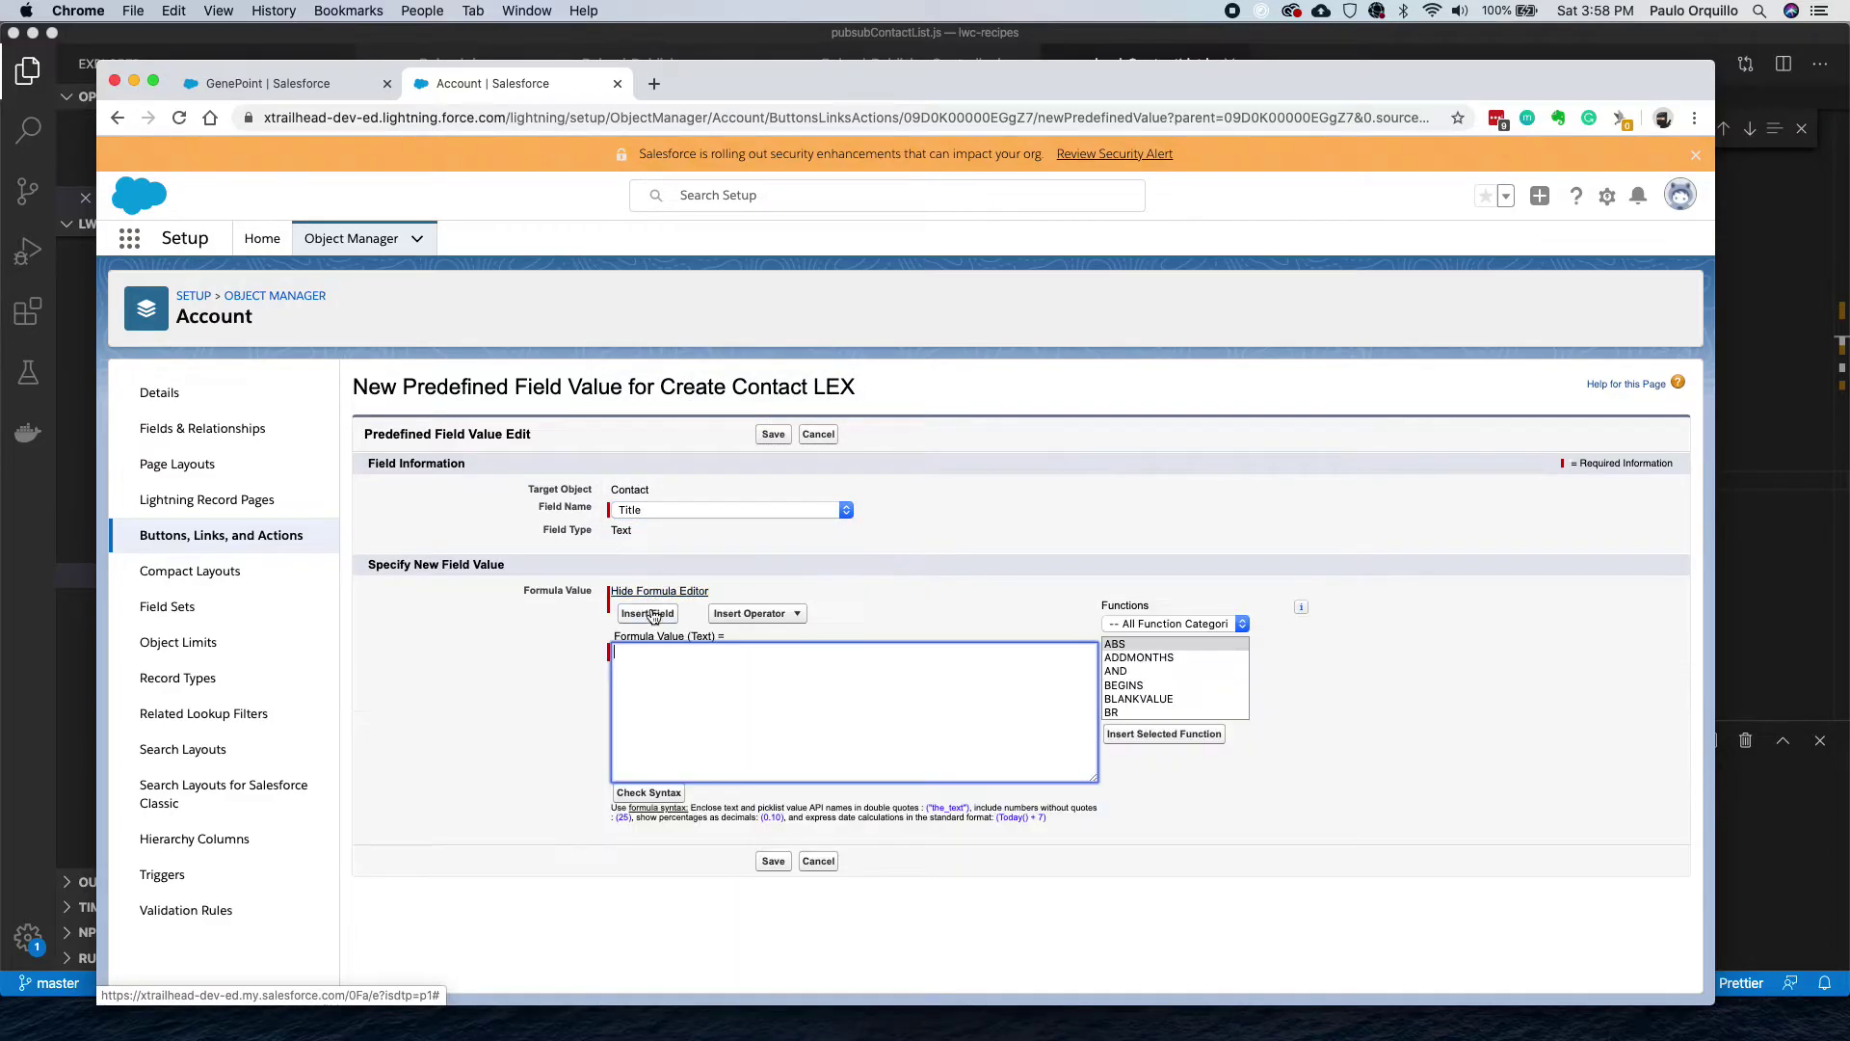
left_click(640, 613)
left_click(805, 606)
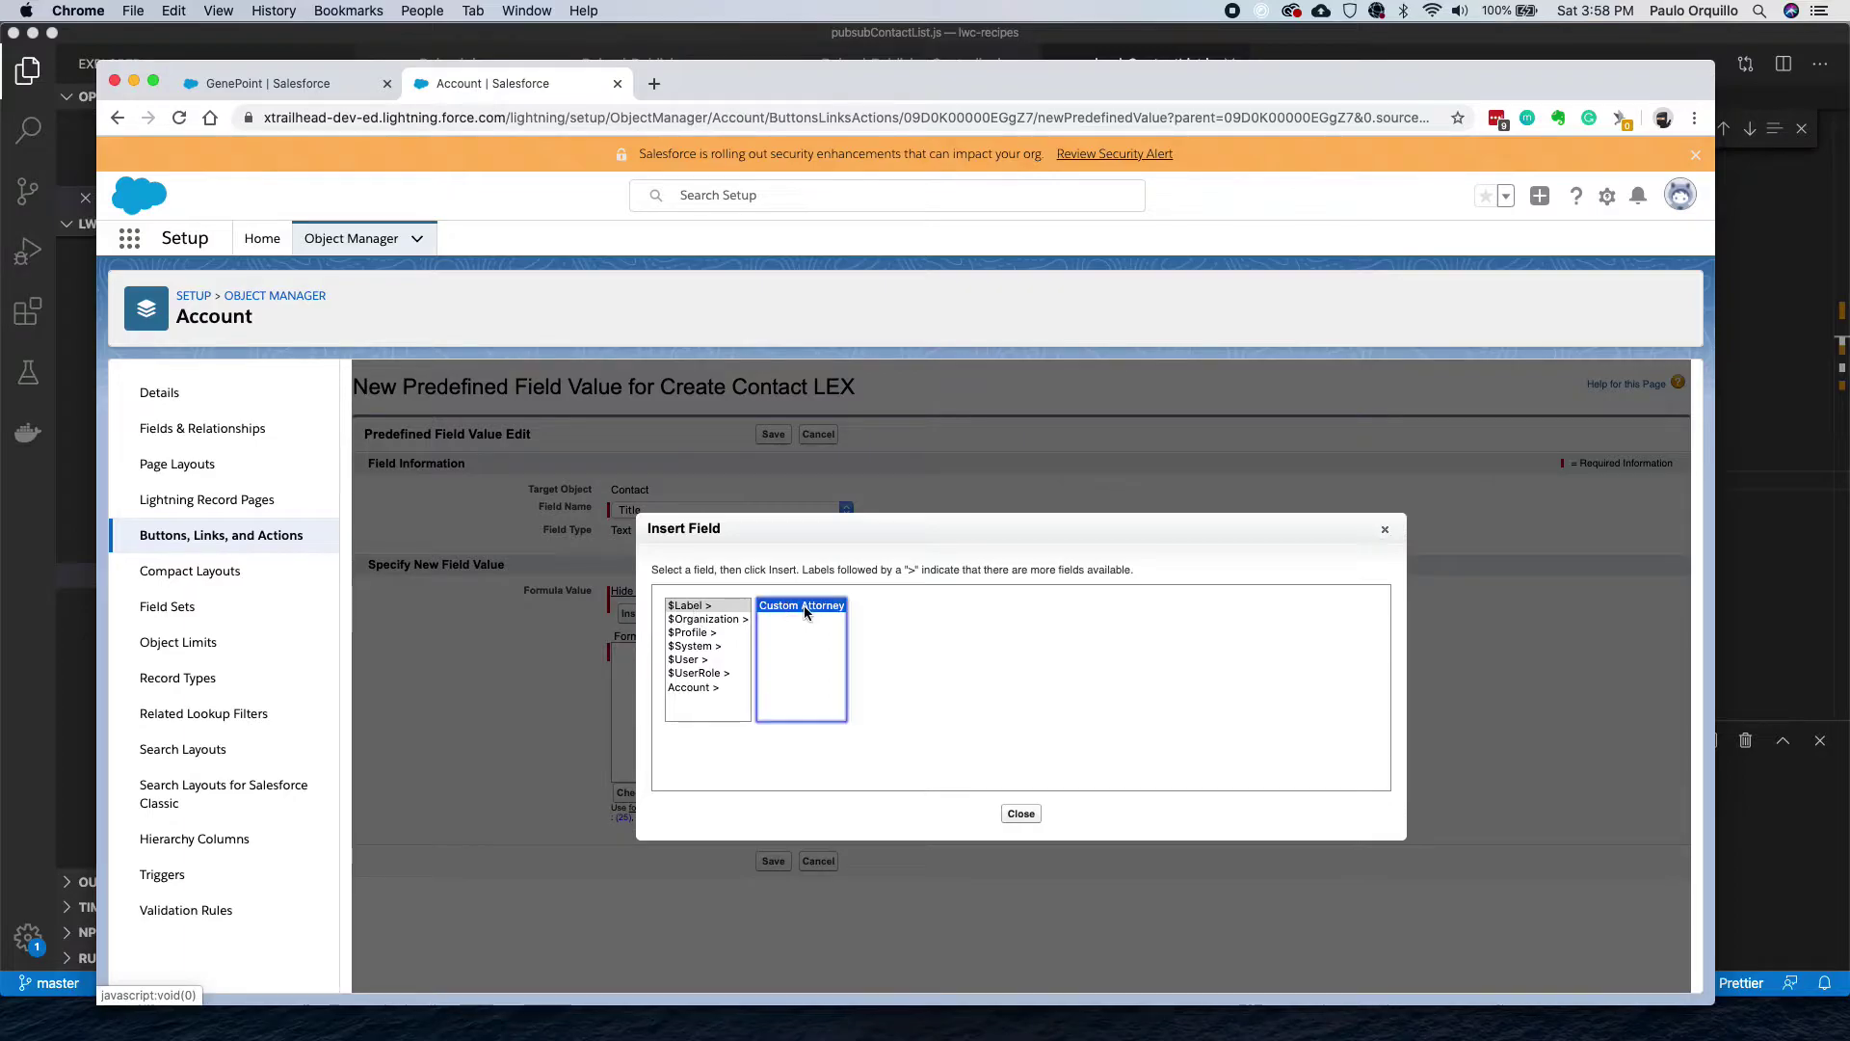
left_click(935, 700)
left_click(773, 860)
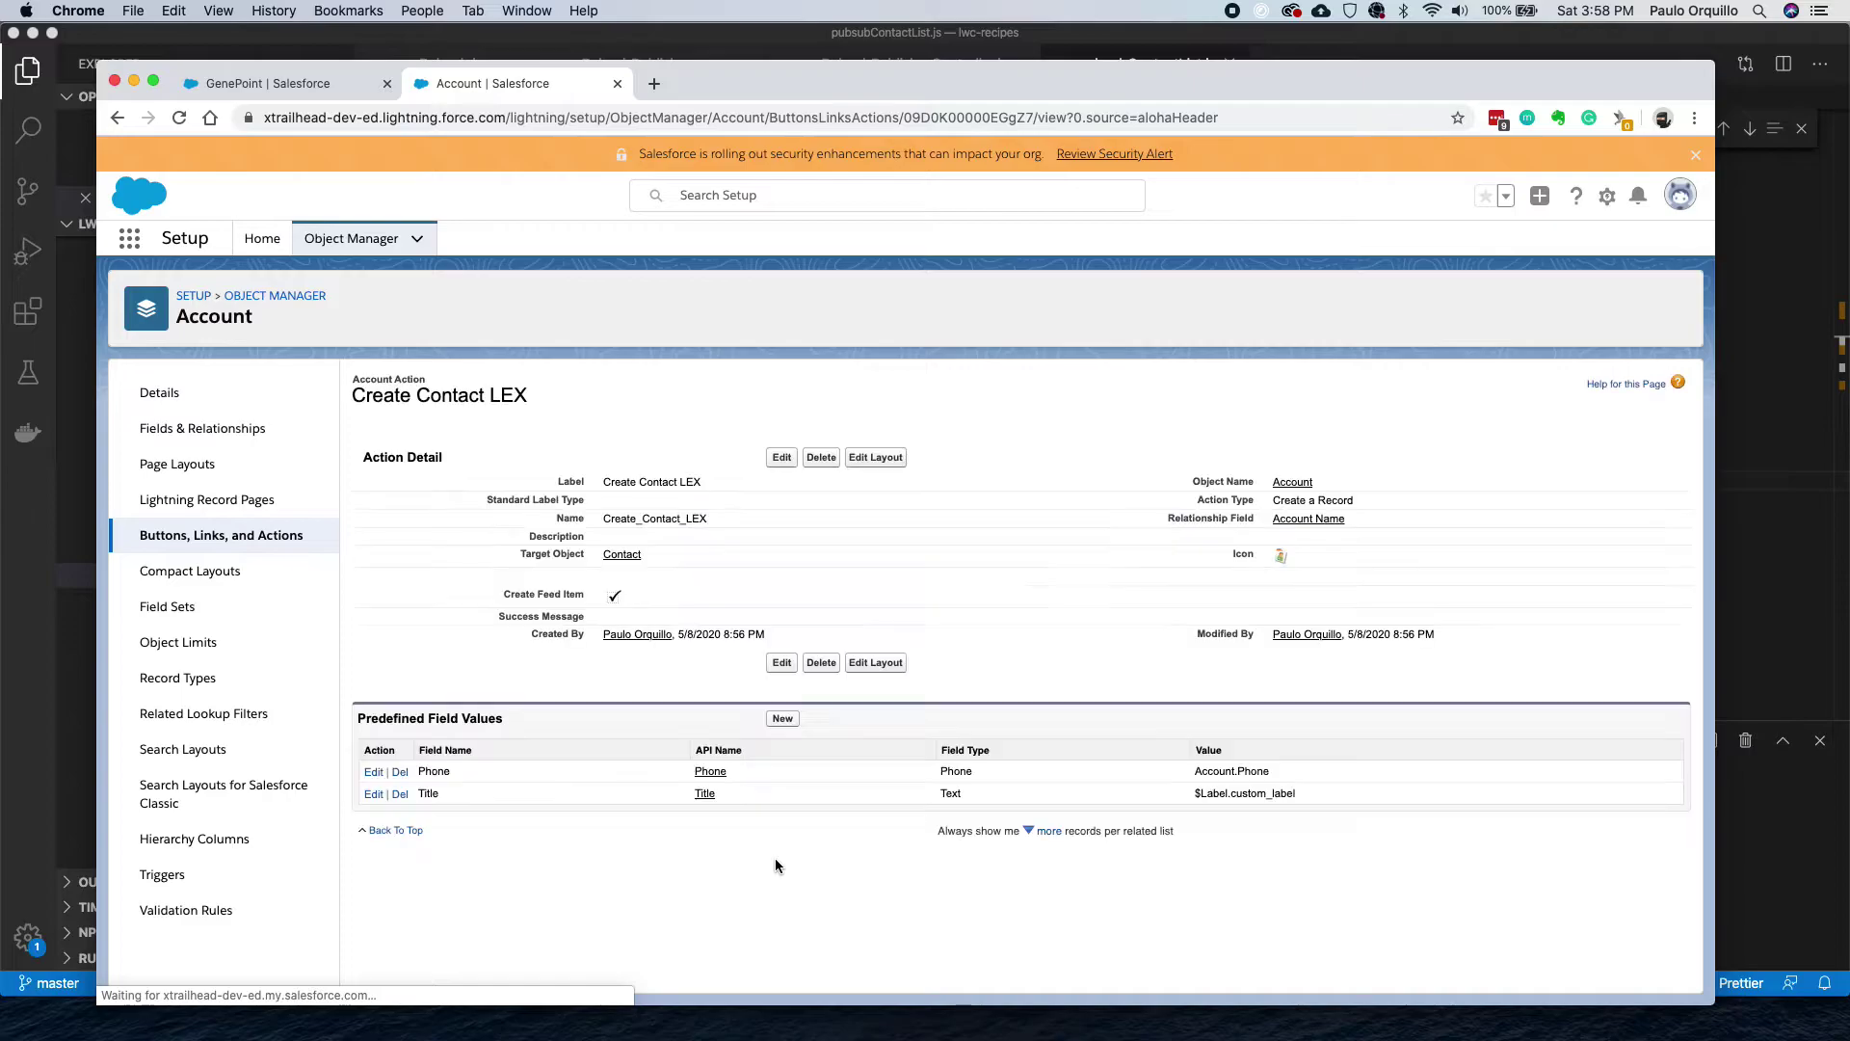
On reloaded GenePoint, verify Create Contact LEX prefills the phone and Title 'Attorney', then return to Buttons, Links, and Actions.
left_click(293, 83)
key("super+r")
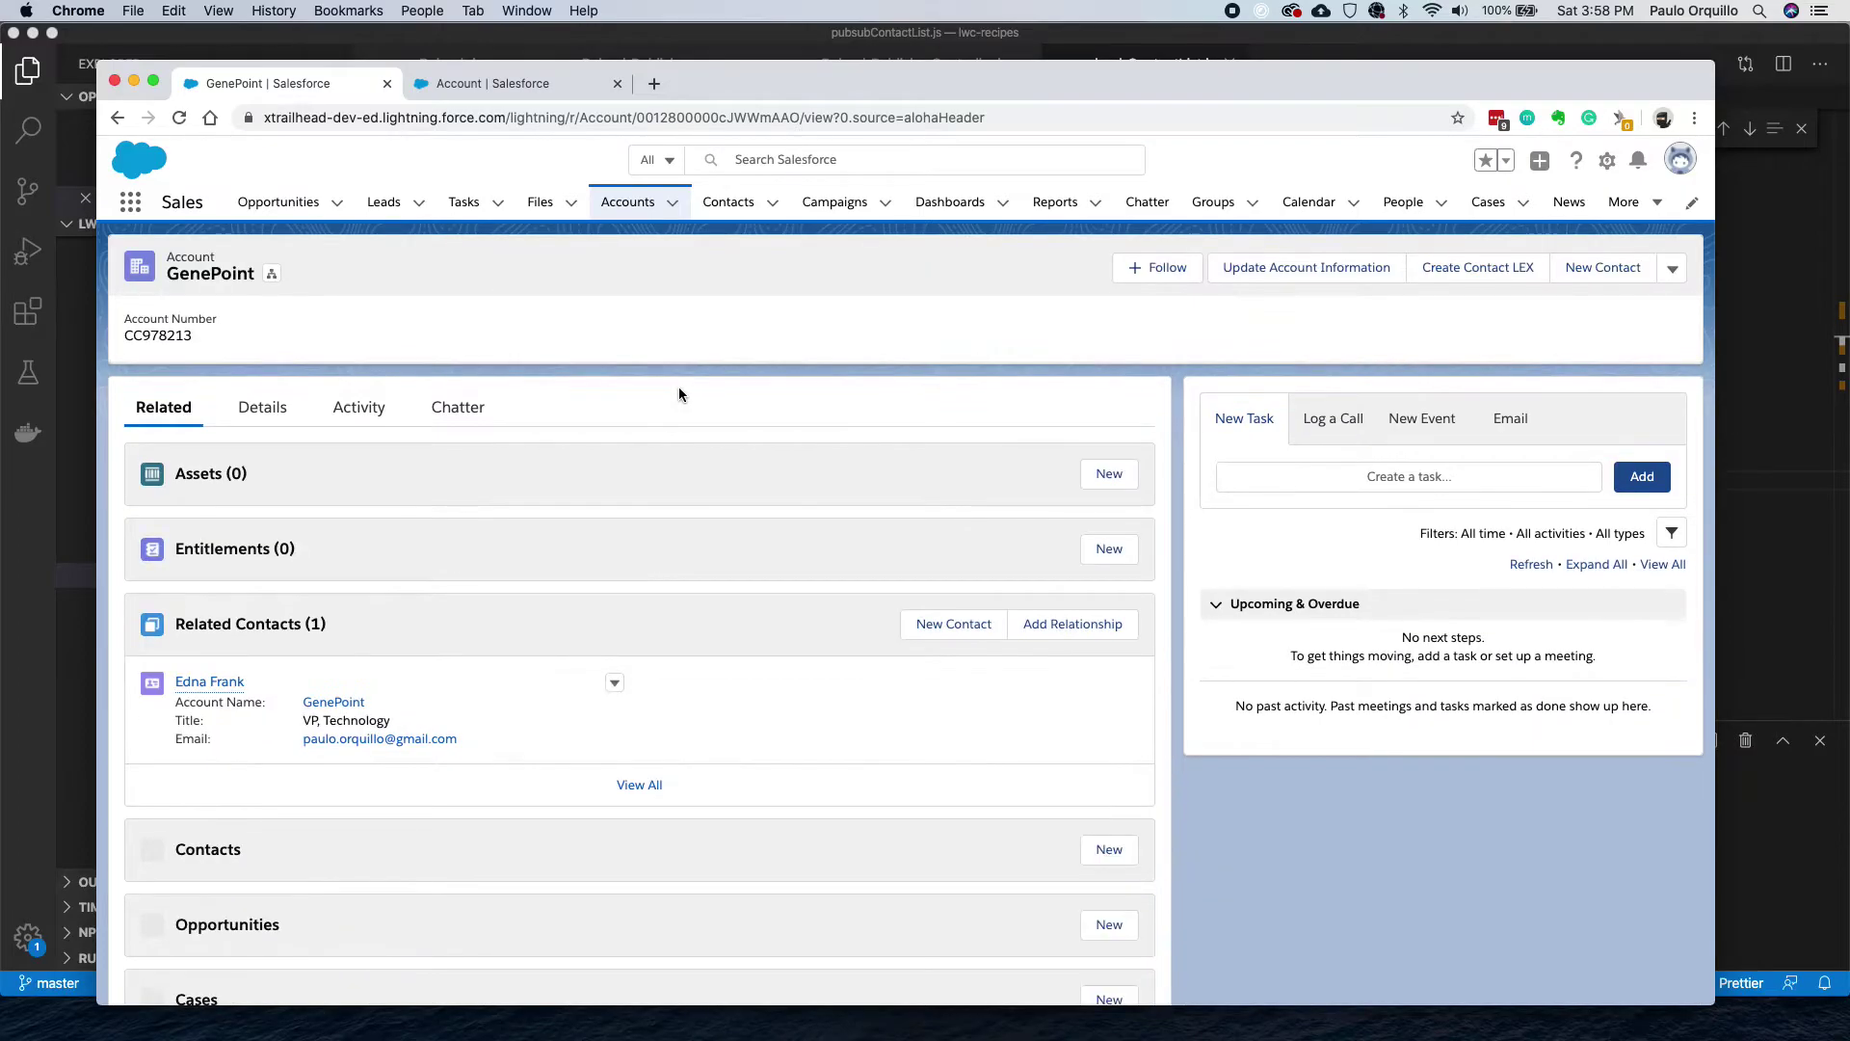
left_click(1491, 273)
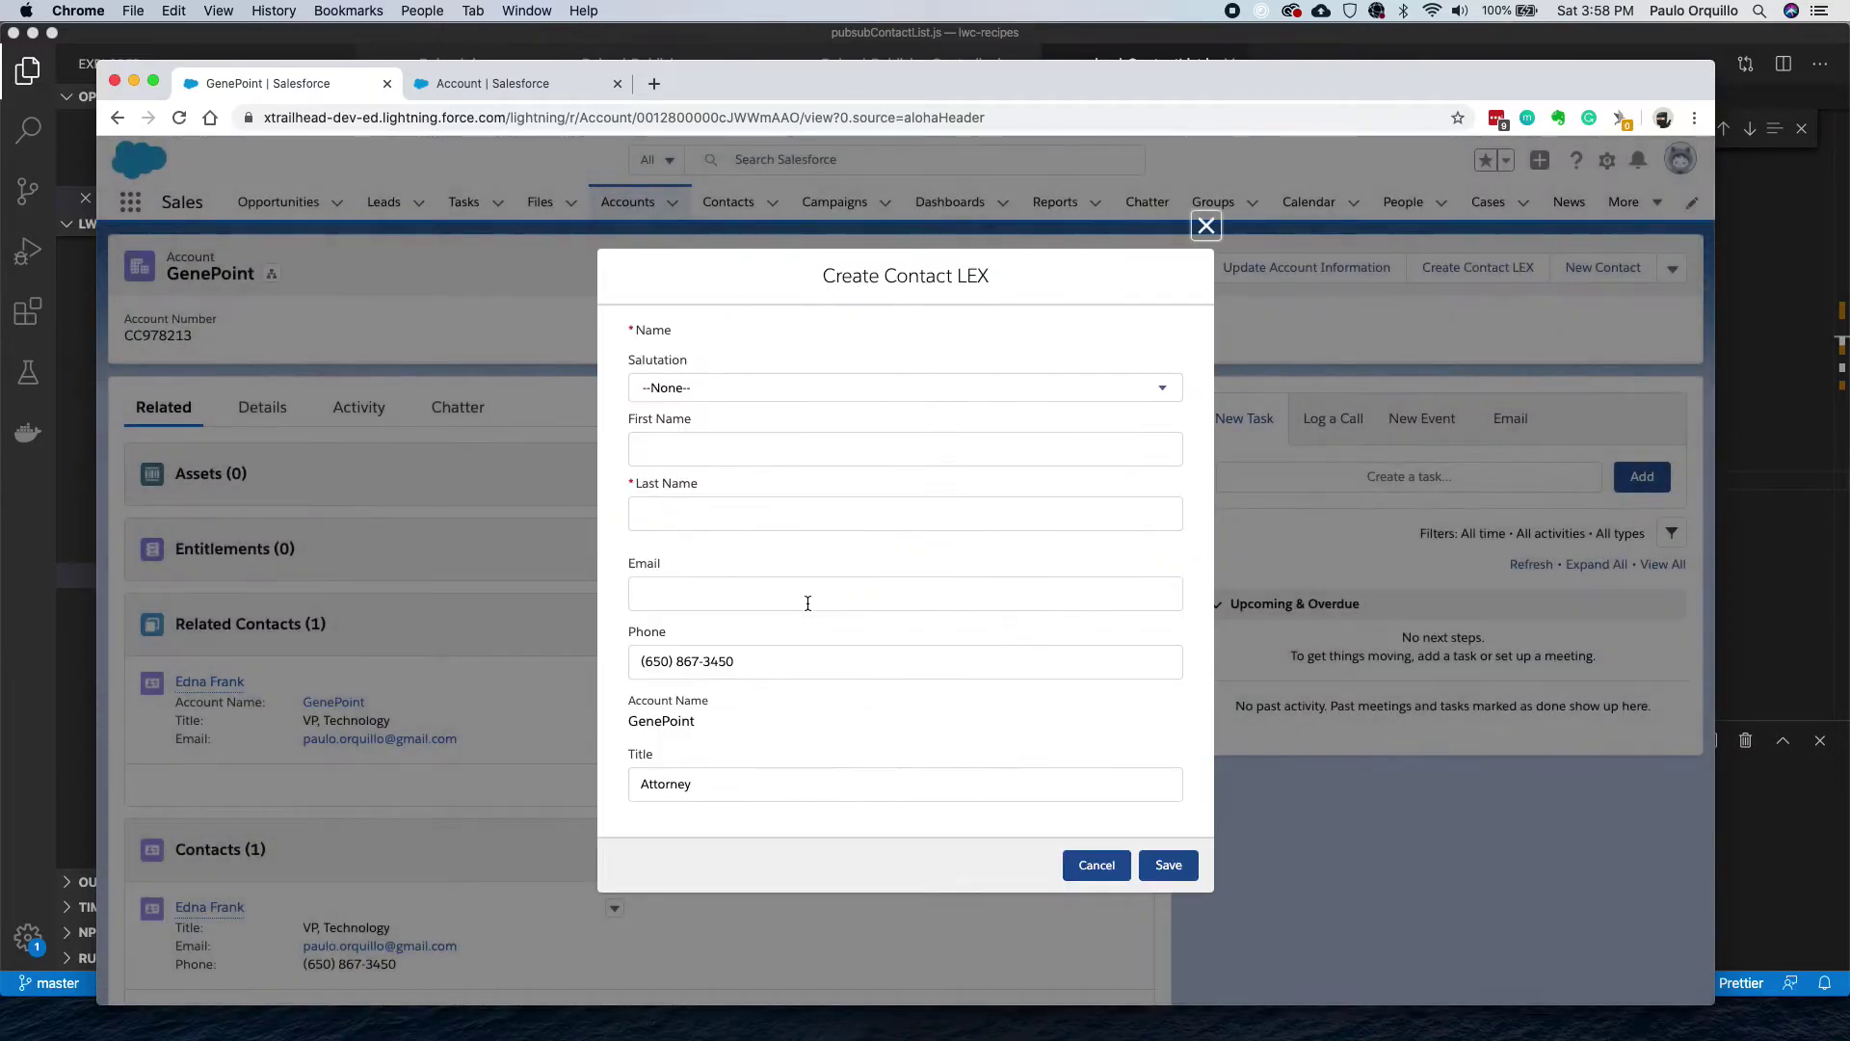
triple_click(639, 661)
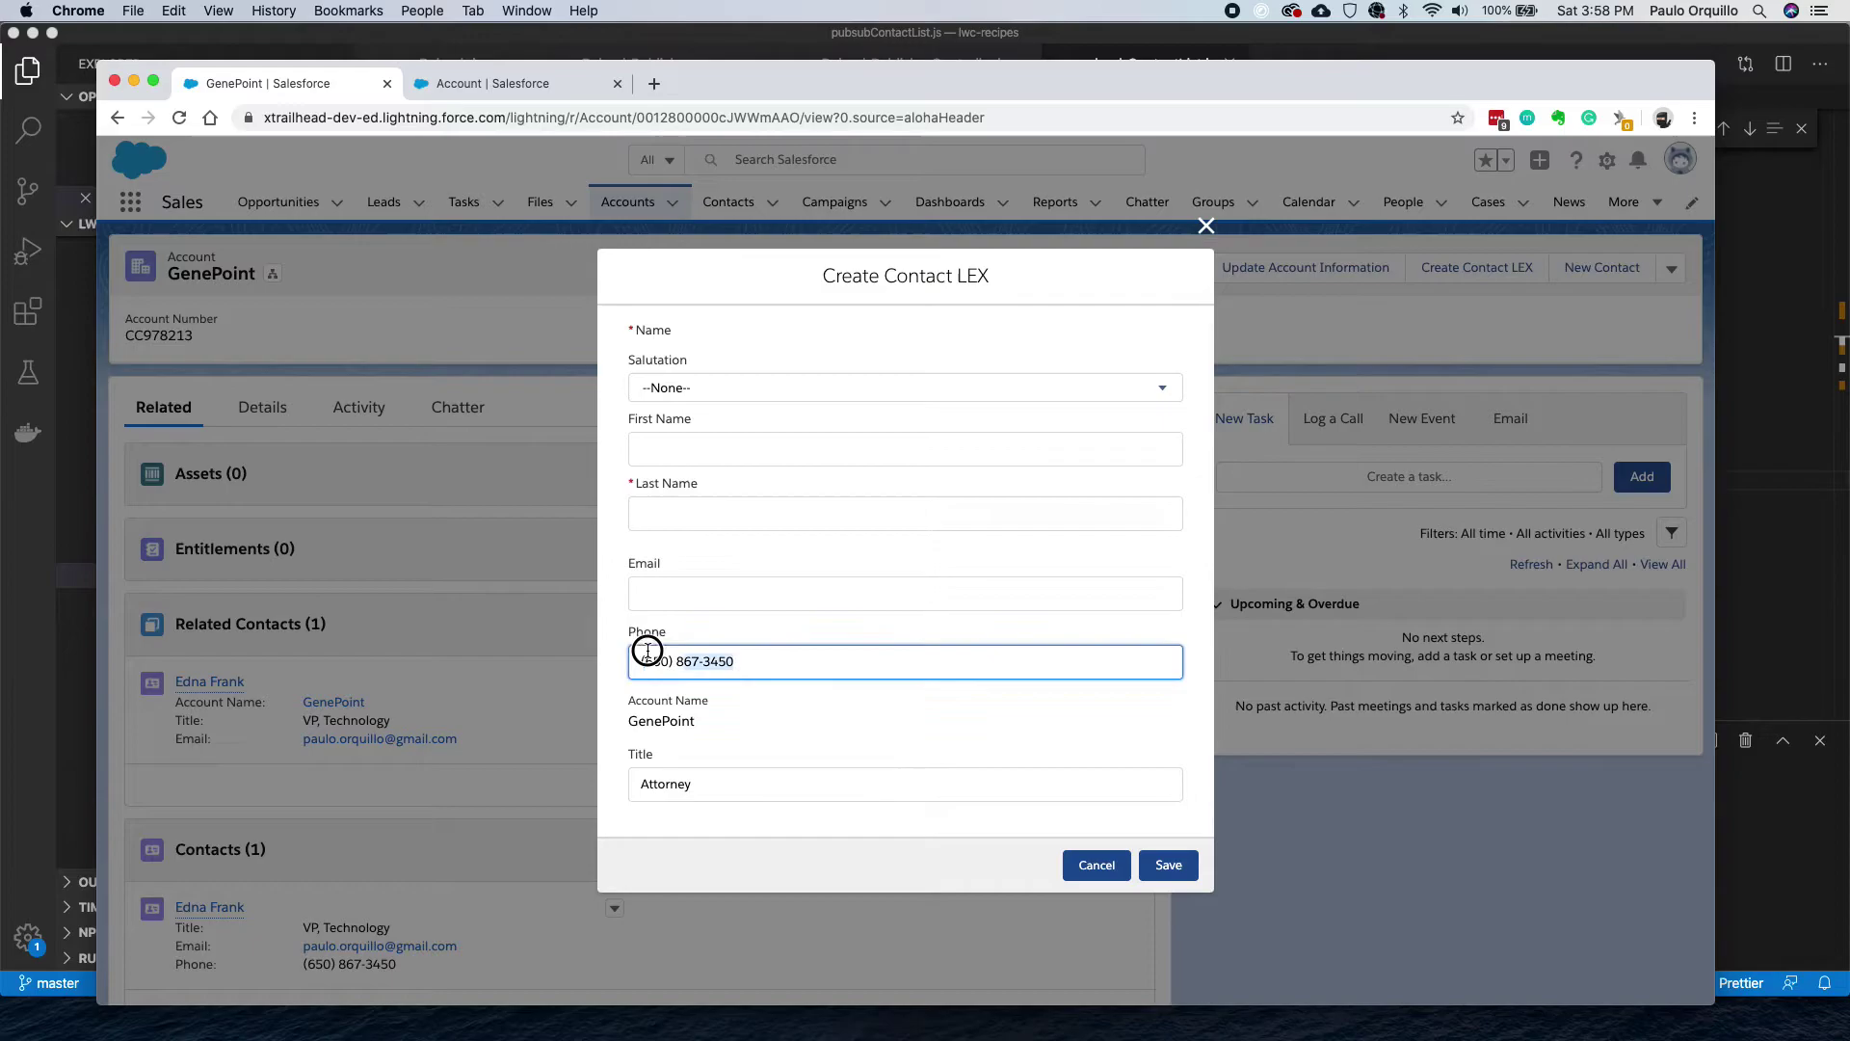
triple_click(735, 784)
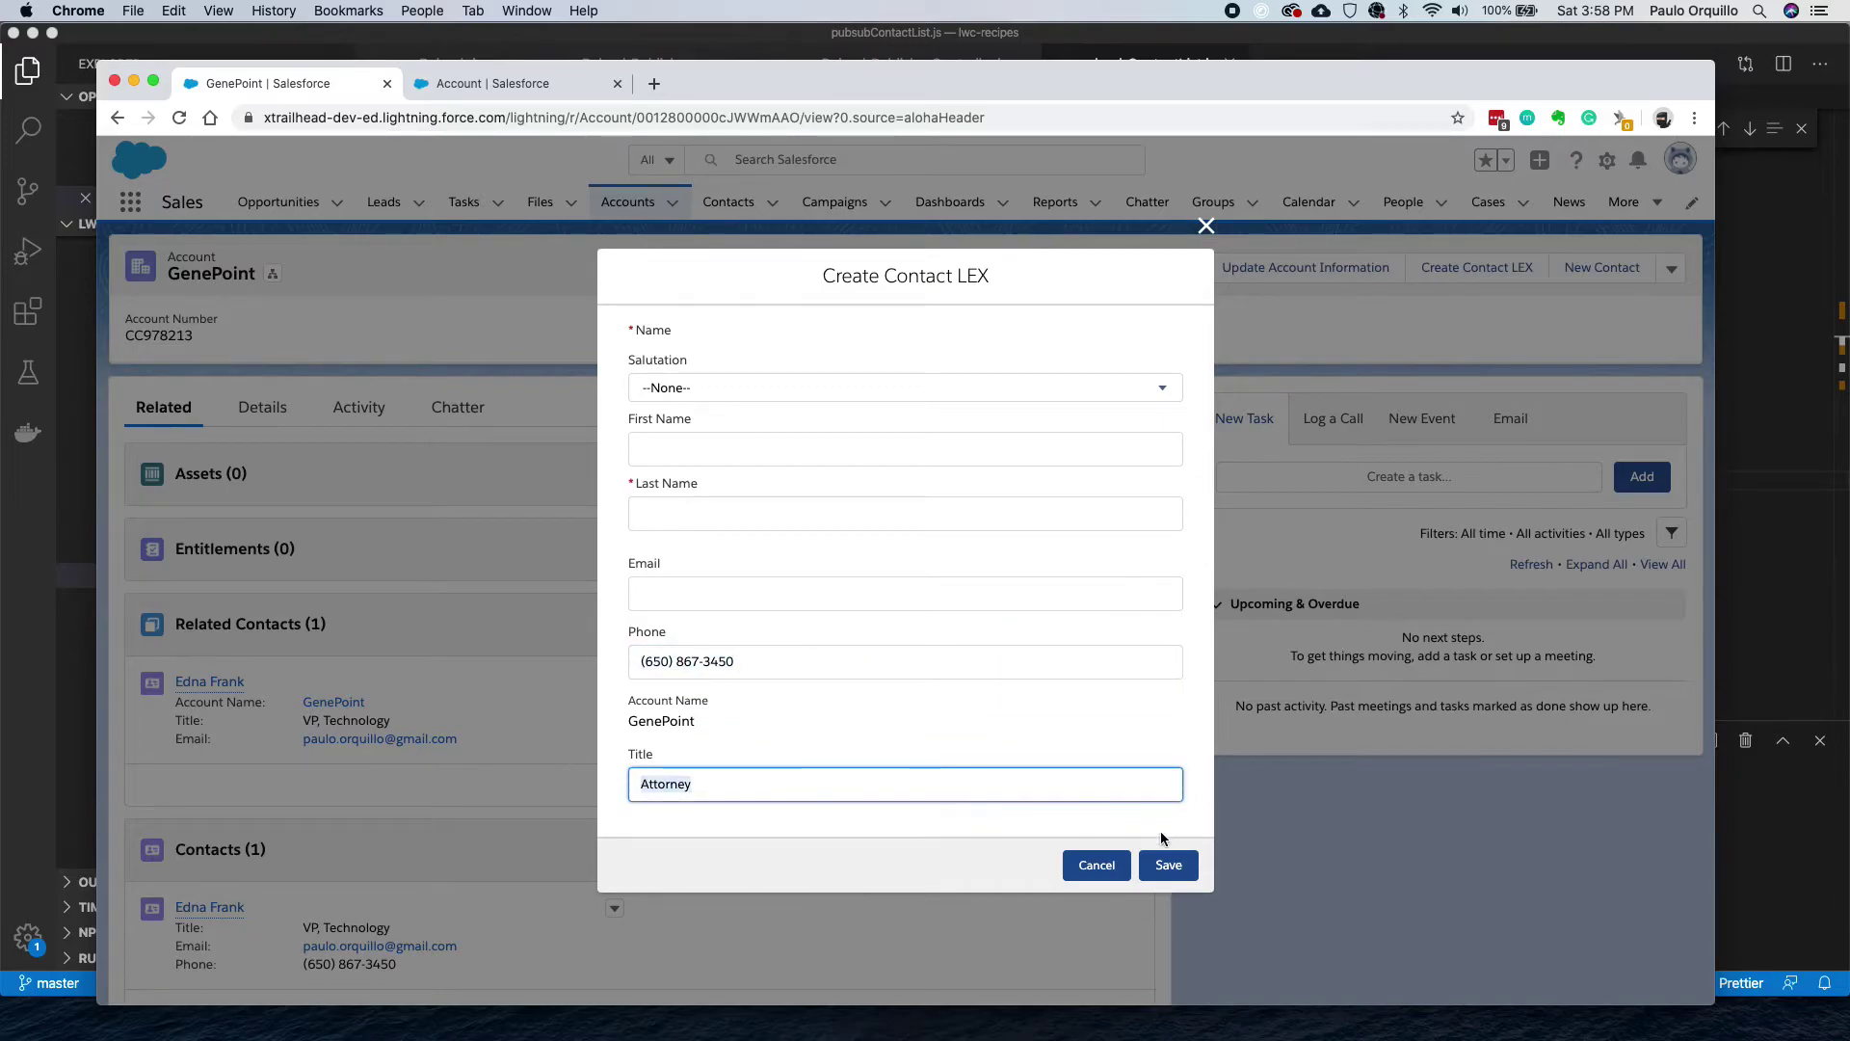
left_click(1098, 864)
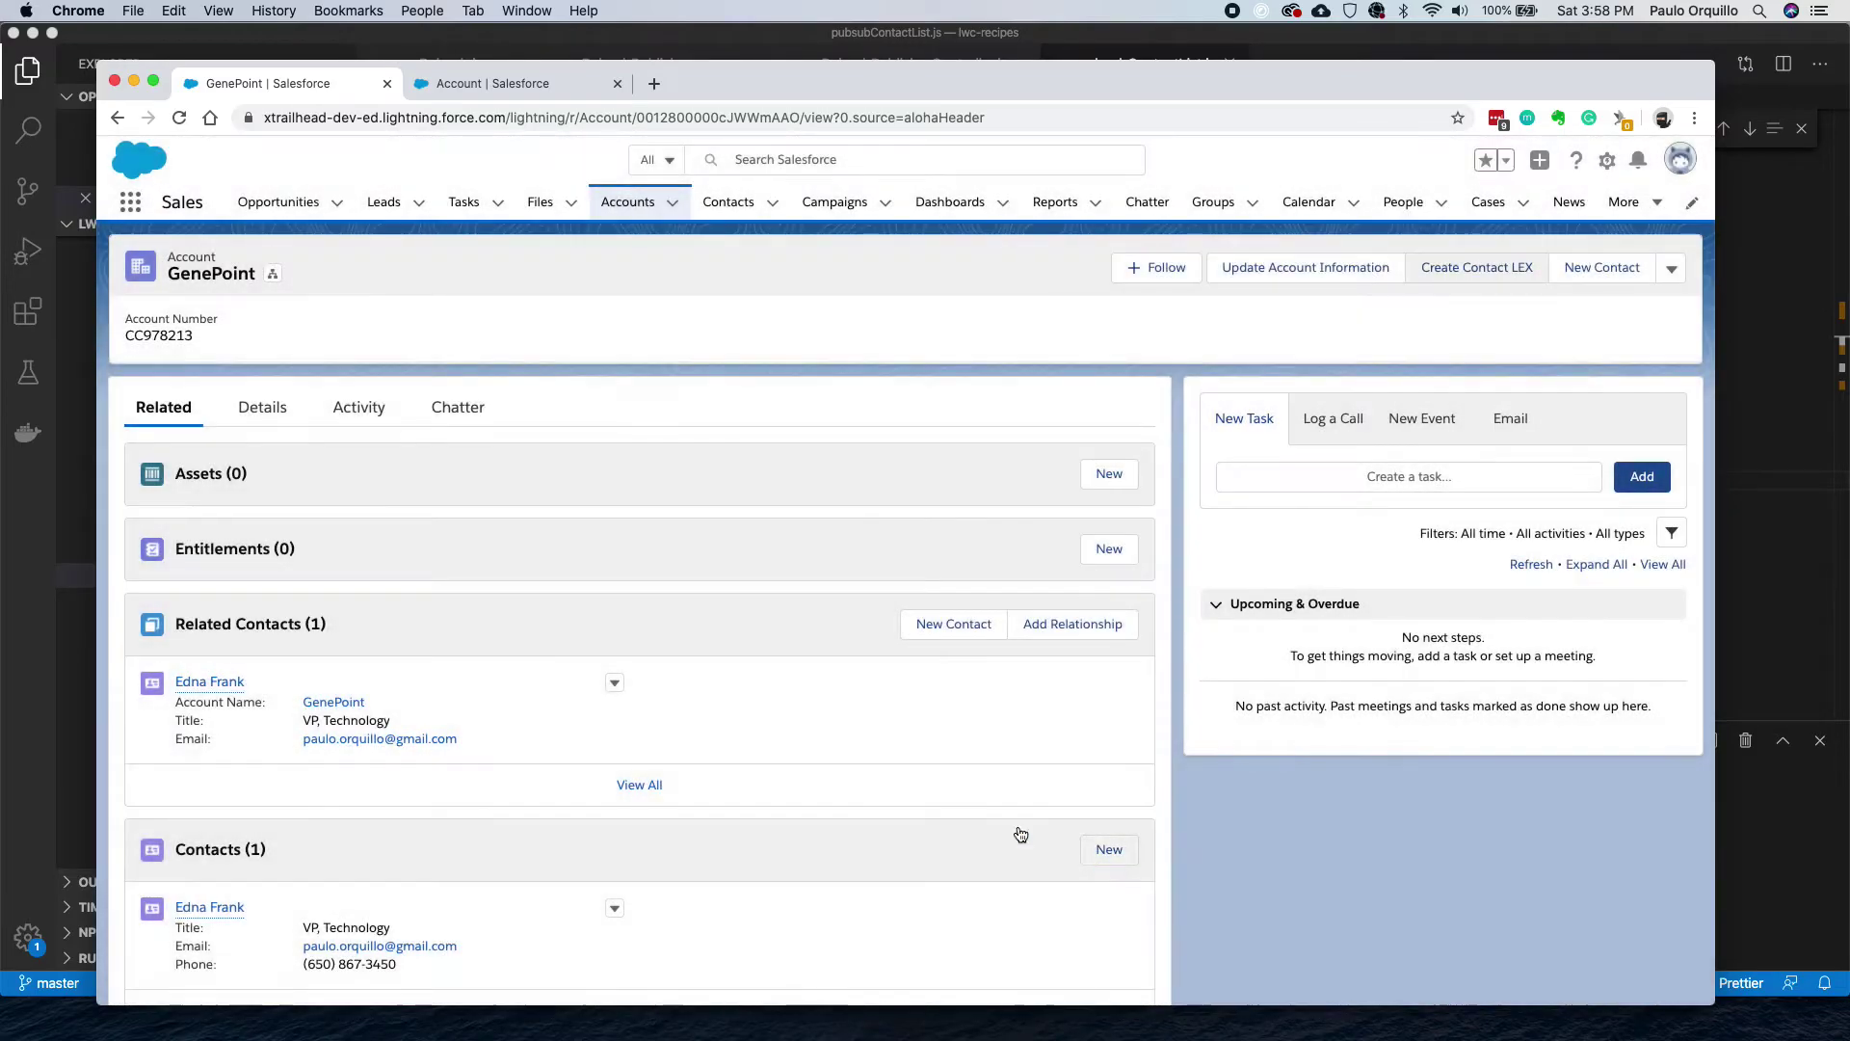
left_click(506, 89)
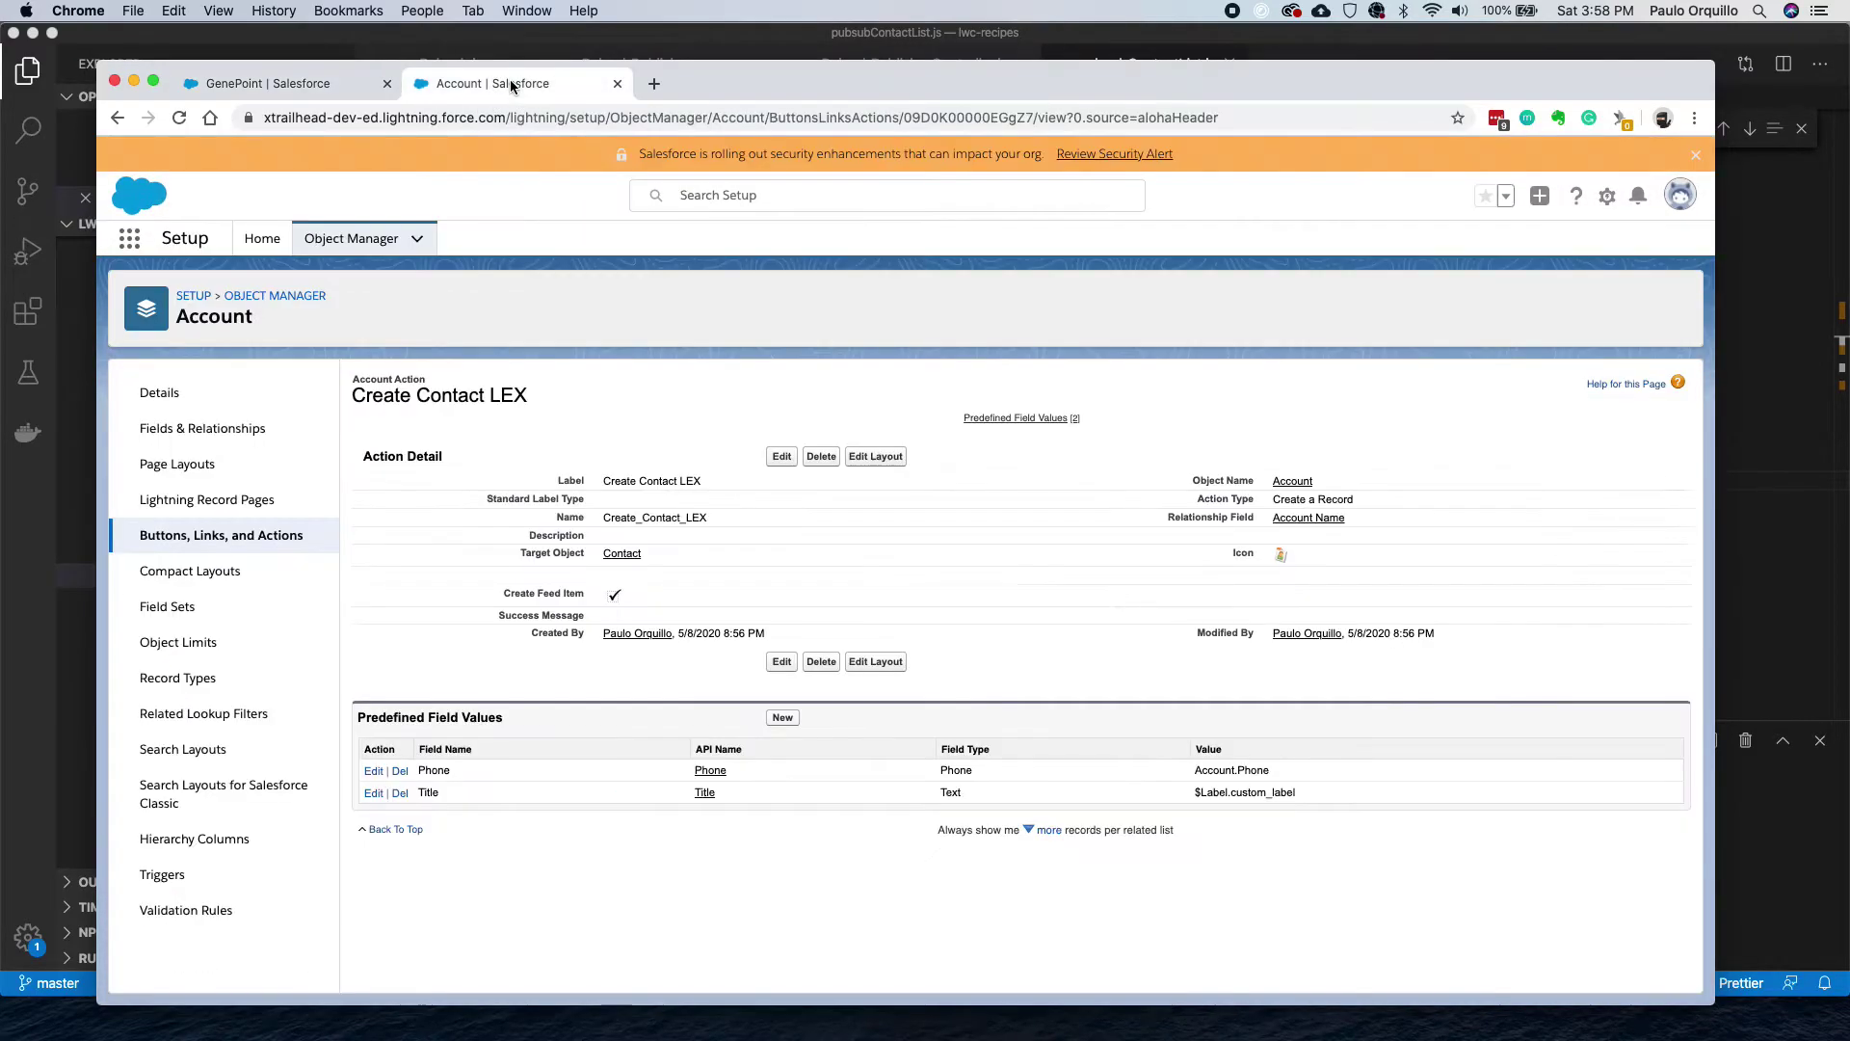
left_click(212, 536)
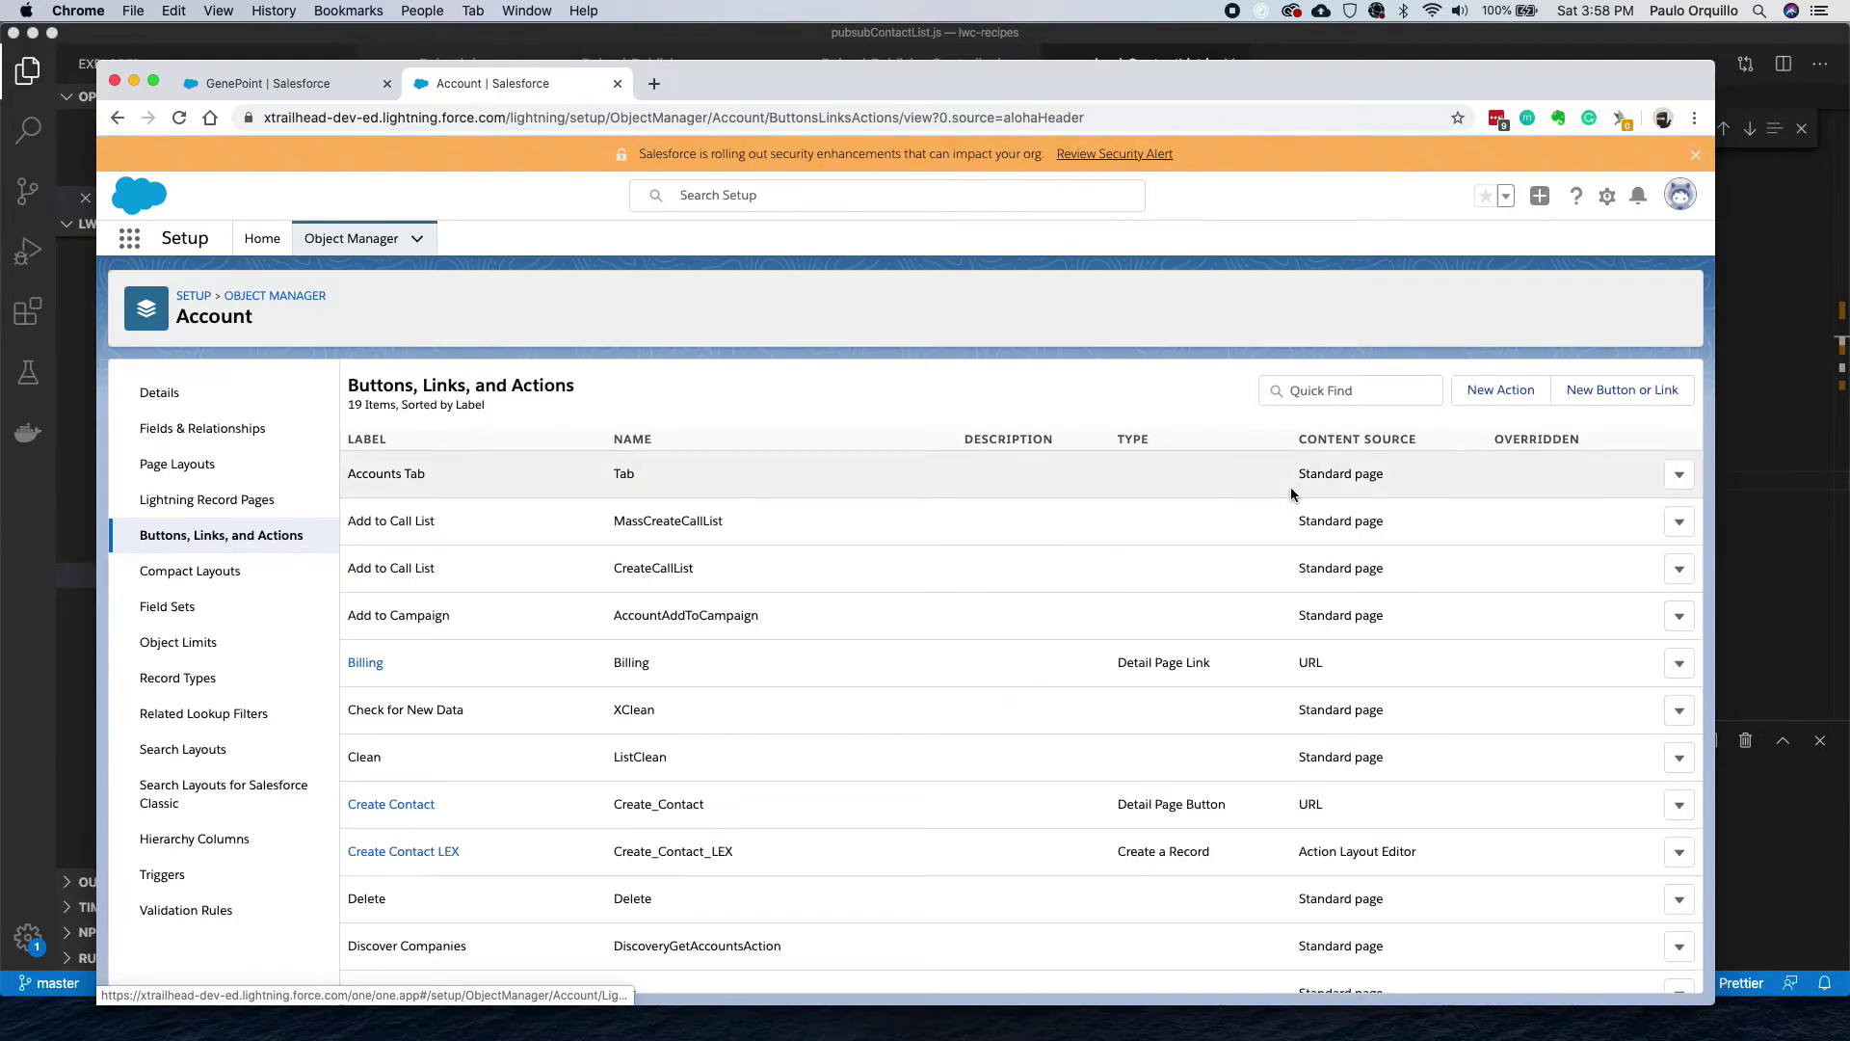
Start a new Account custom button labelled 'Create Contact URL Hack'.
left_click(1607, 395)
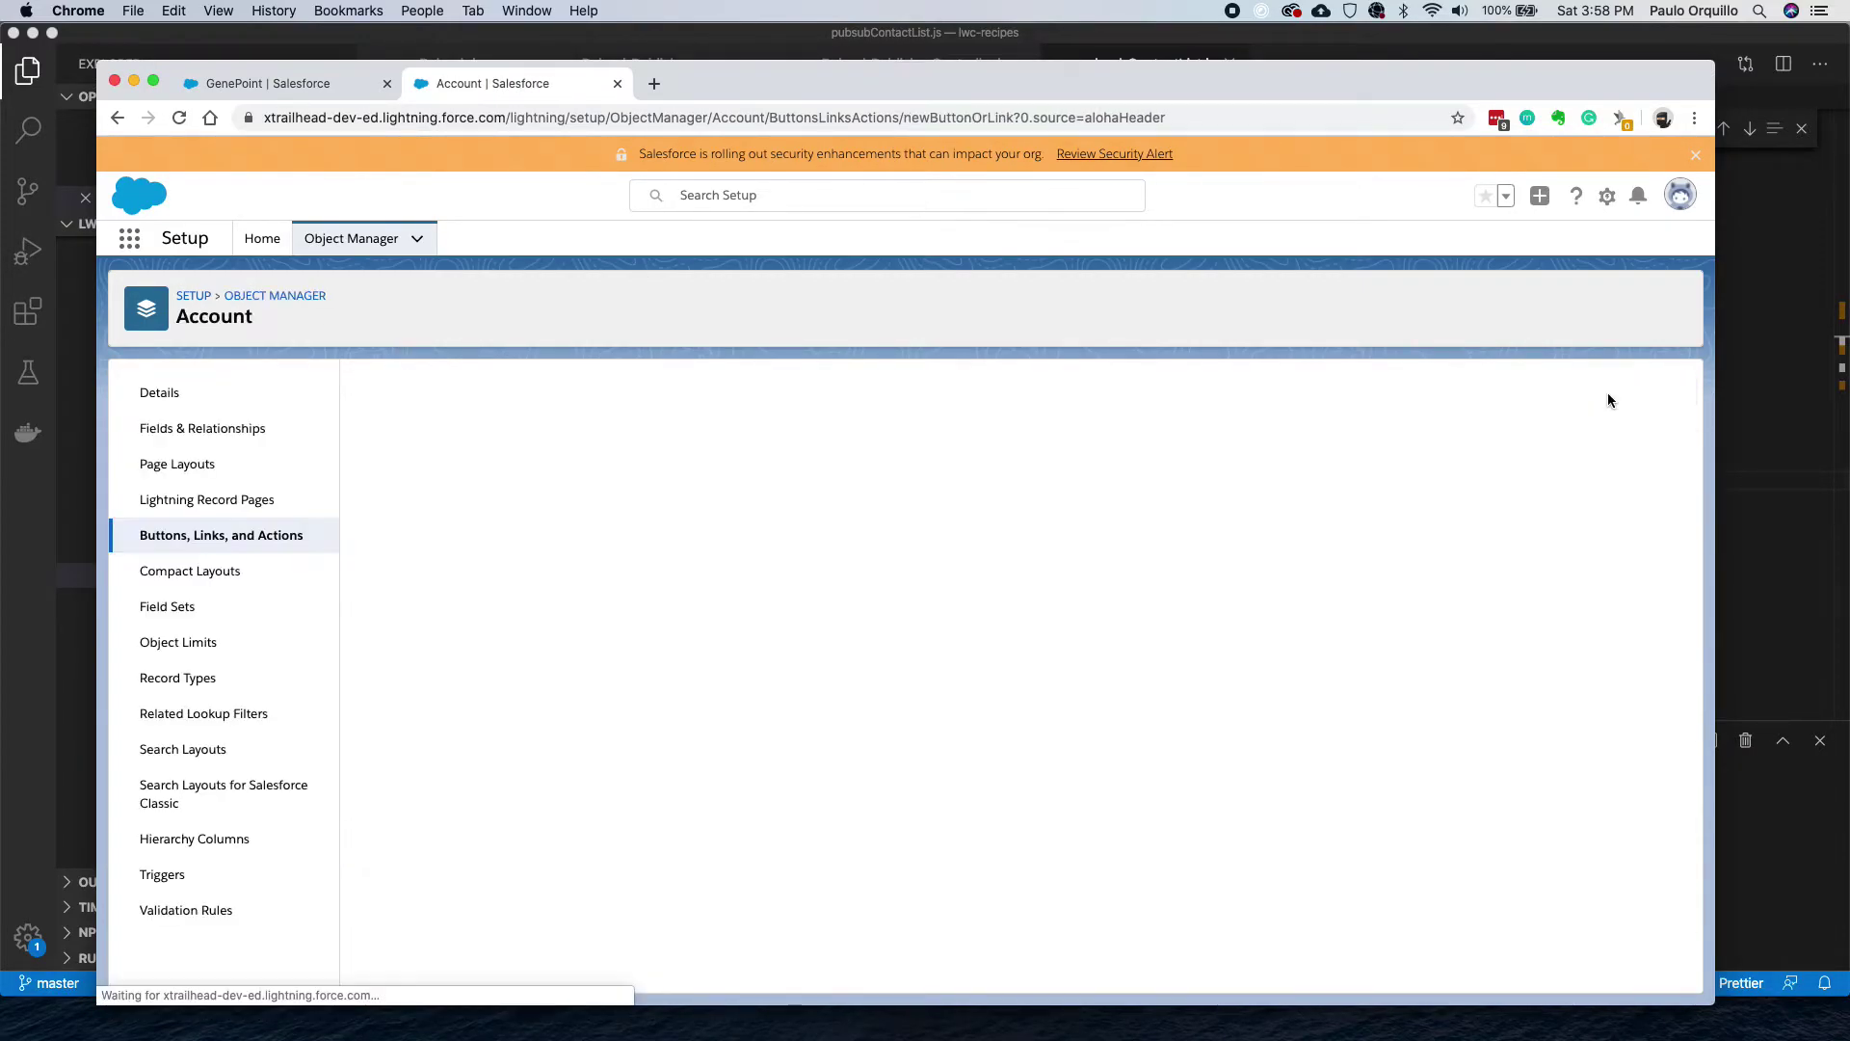
left_click(665, 477)
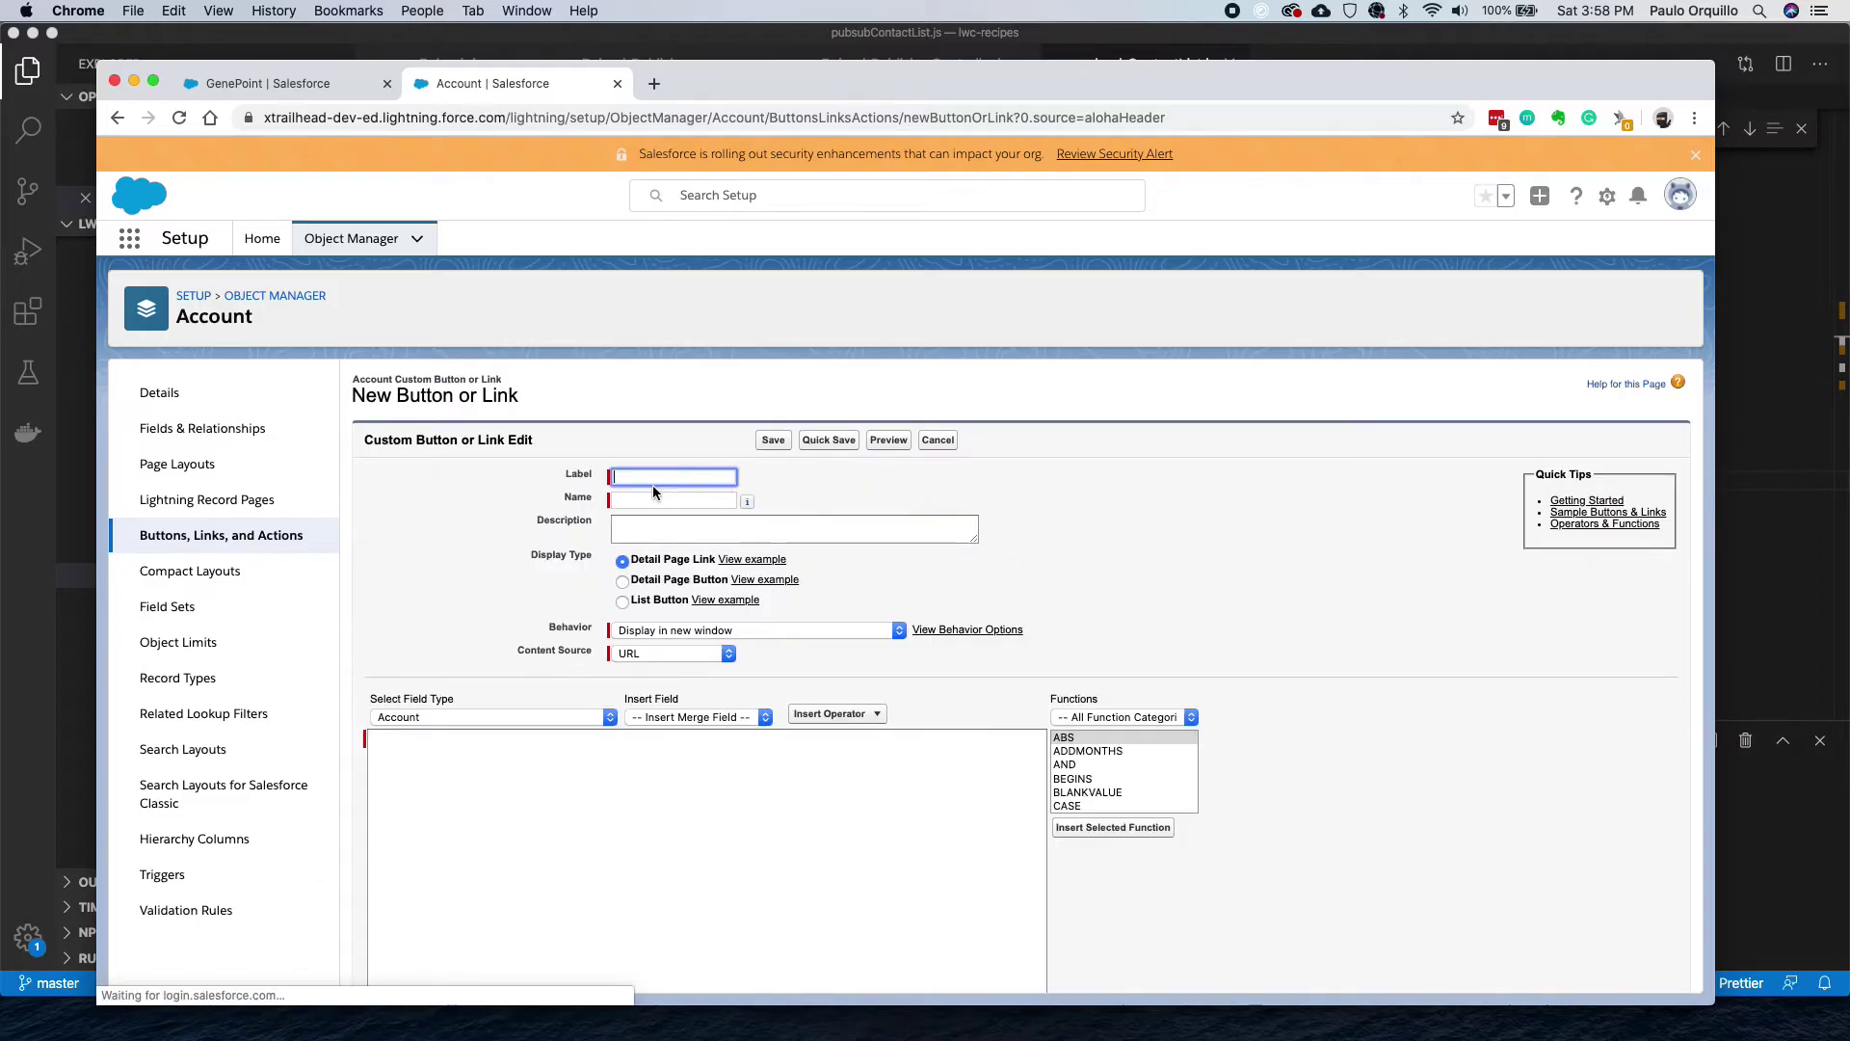
type("Create Conta")
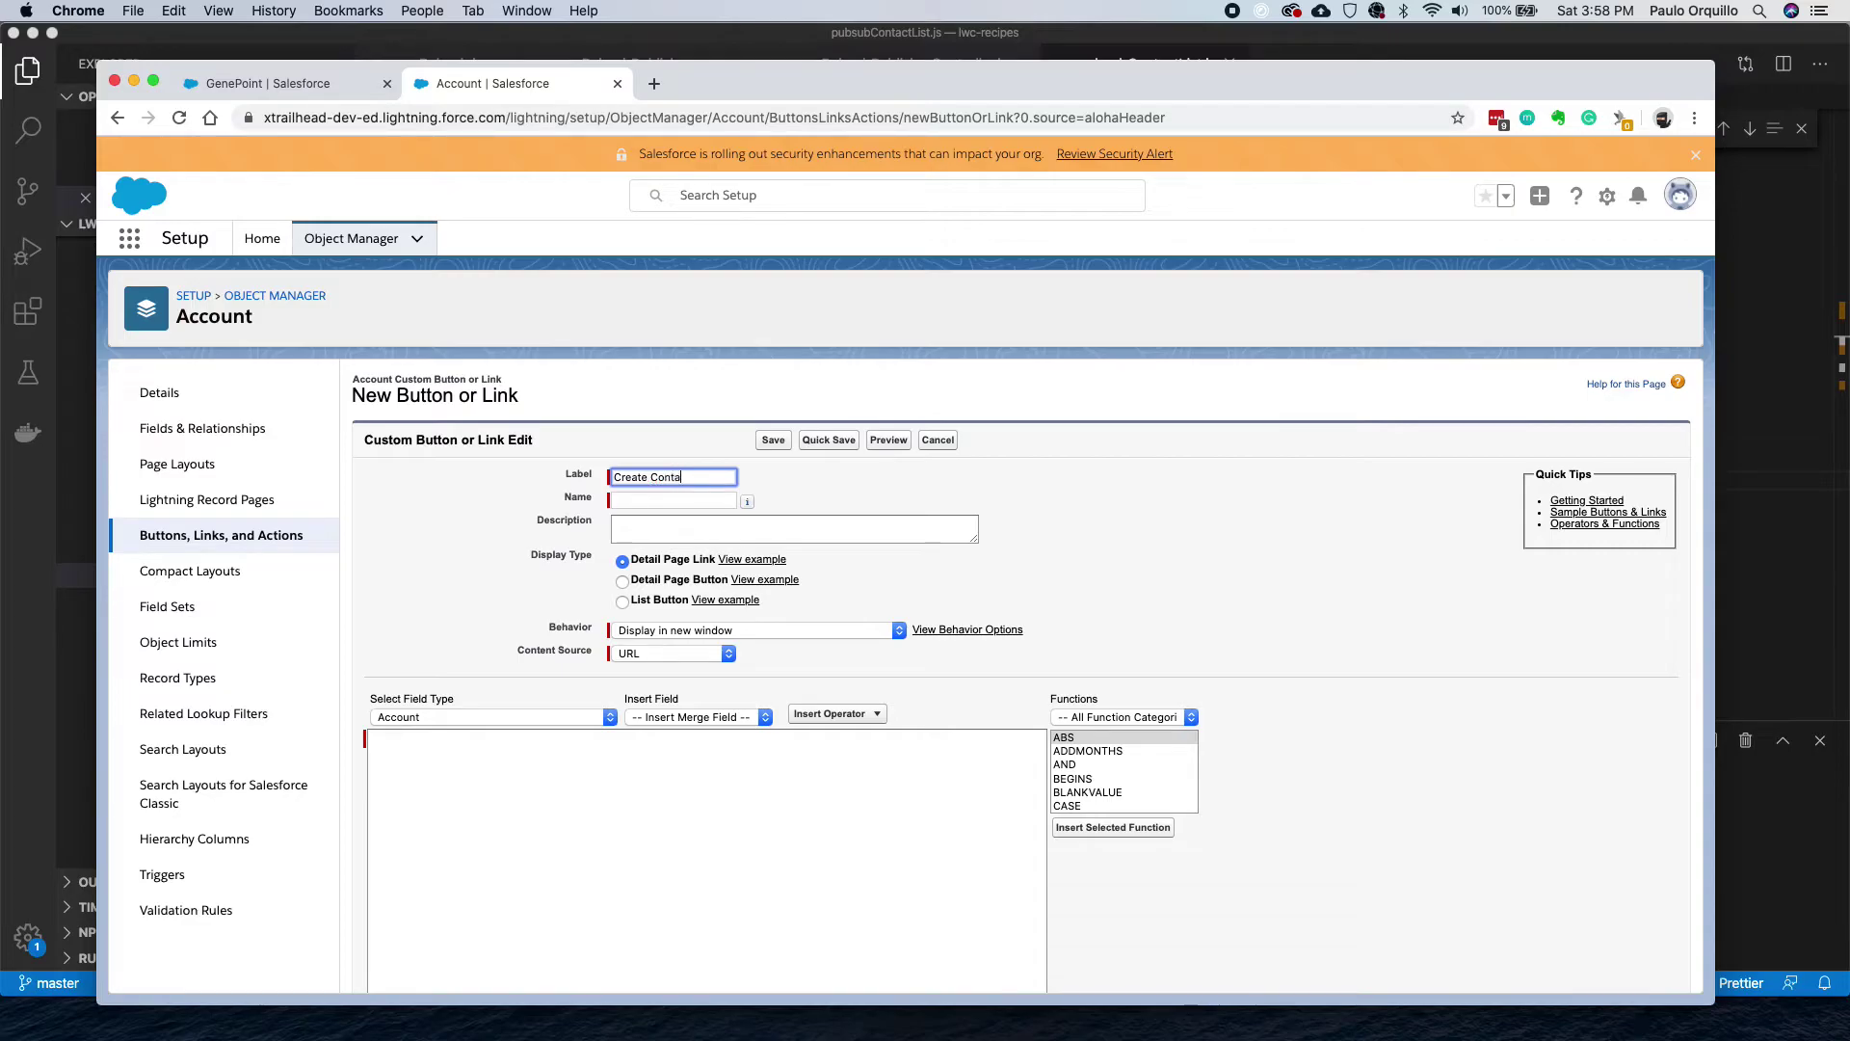
type("ct URL Hac")
left_click(993, 505)
Make it a Detail Page Button and start its /lightning/o/Contact/new URL with AccountId as the Account ID merge field.
left_click(622, 582)
left_click(555, 815)
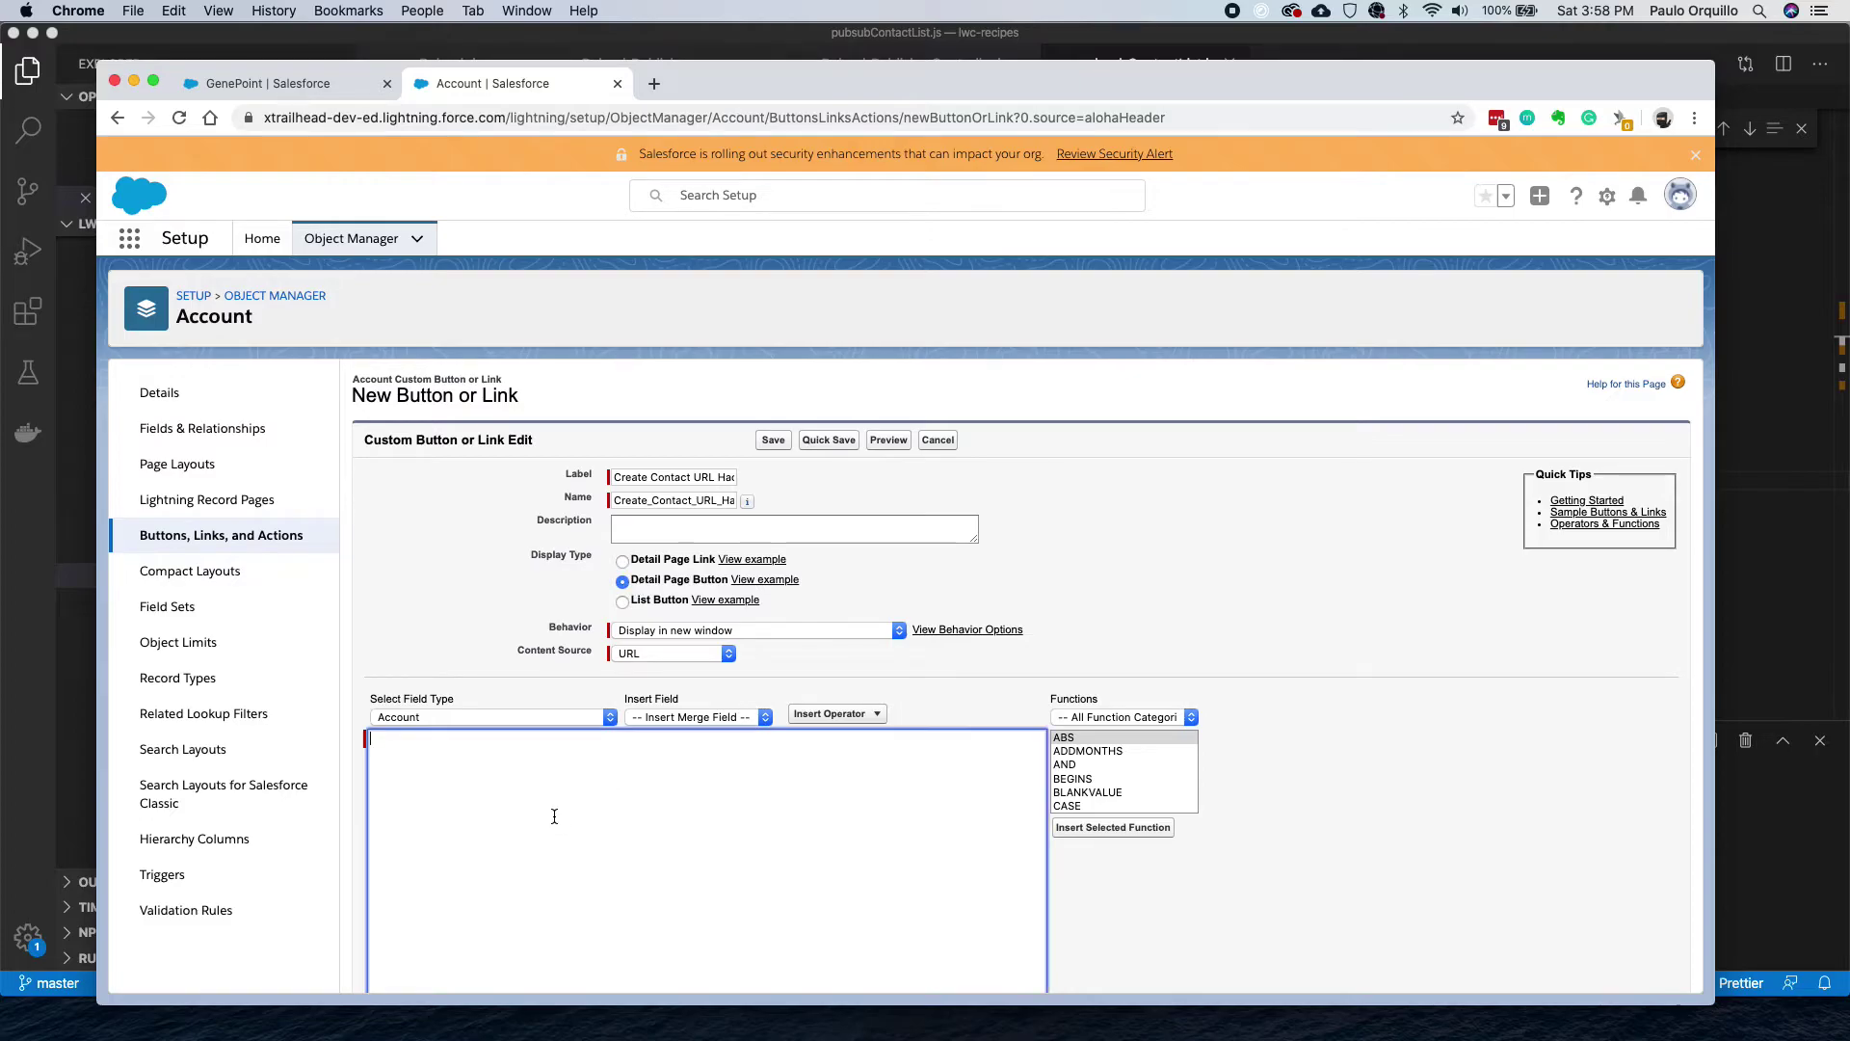
scroll(554, 816, "down", 2)
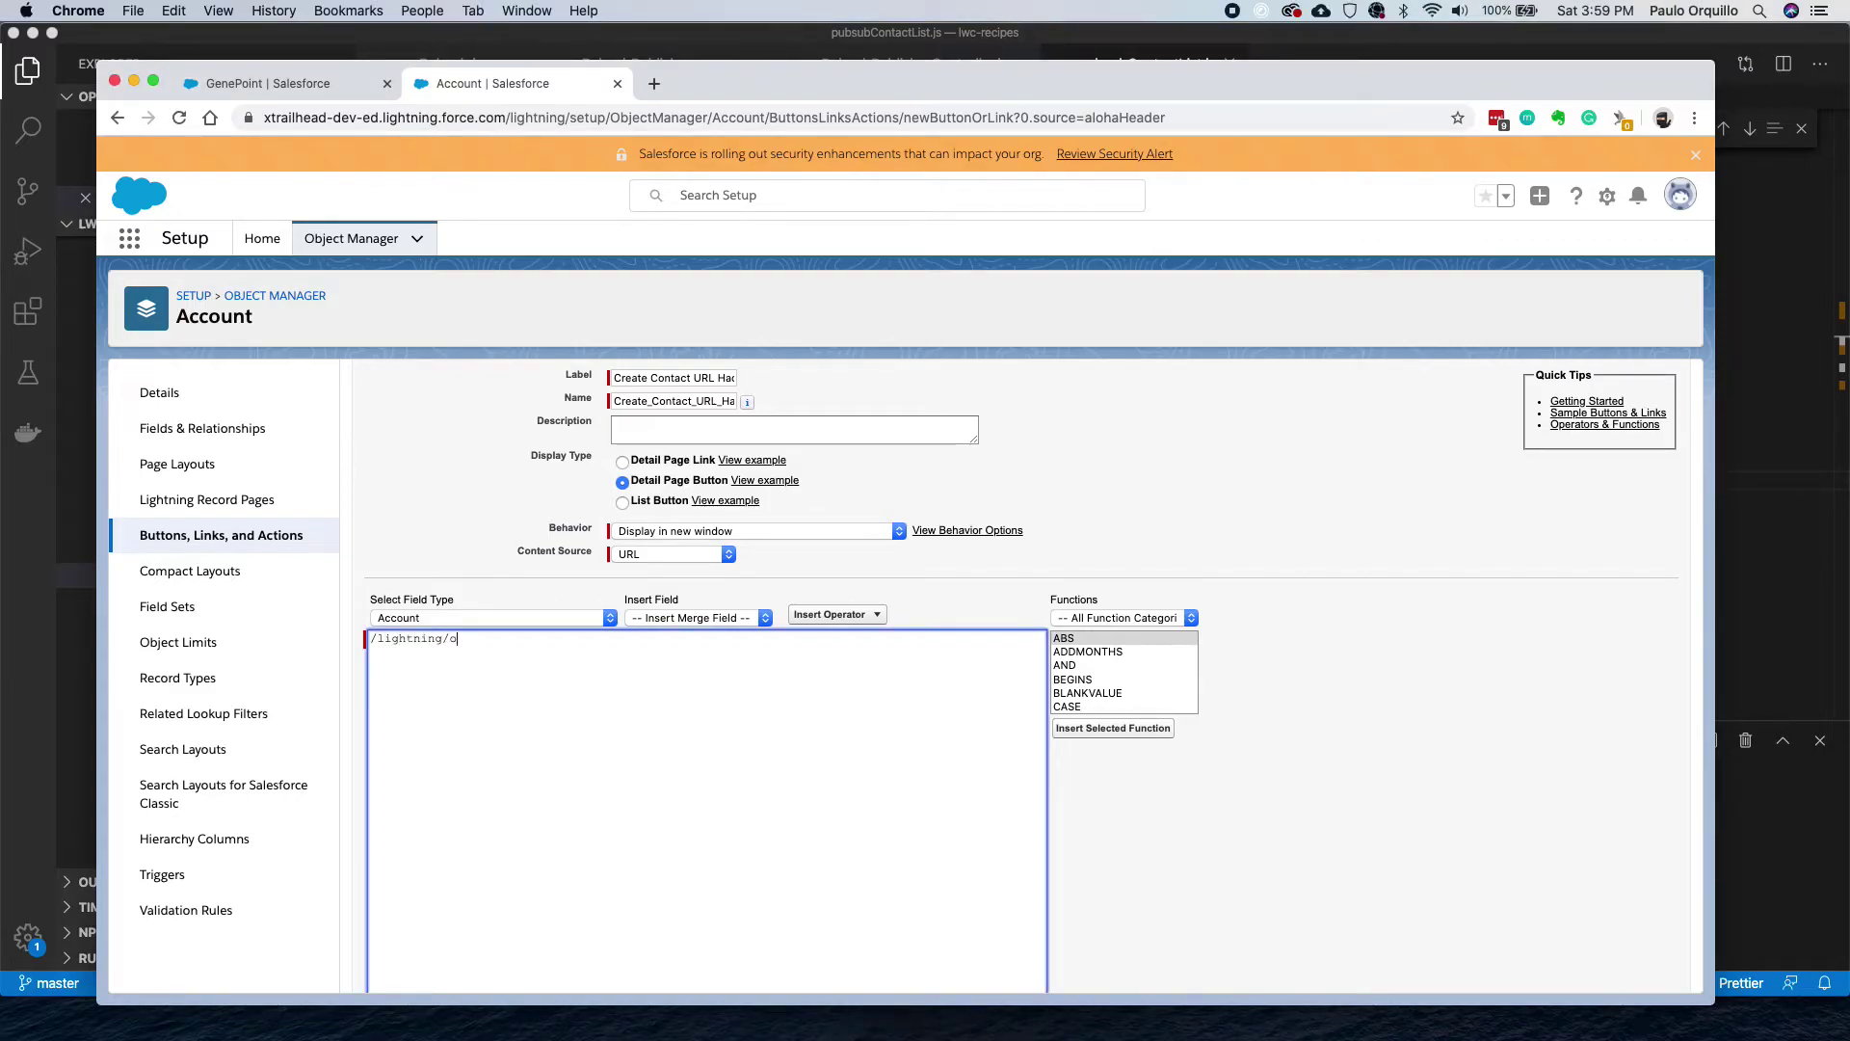
type("Contact/new?defaultFieldValues=")
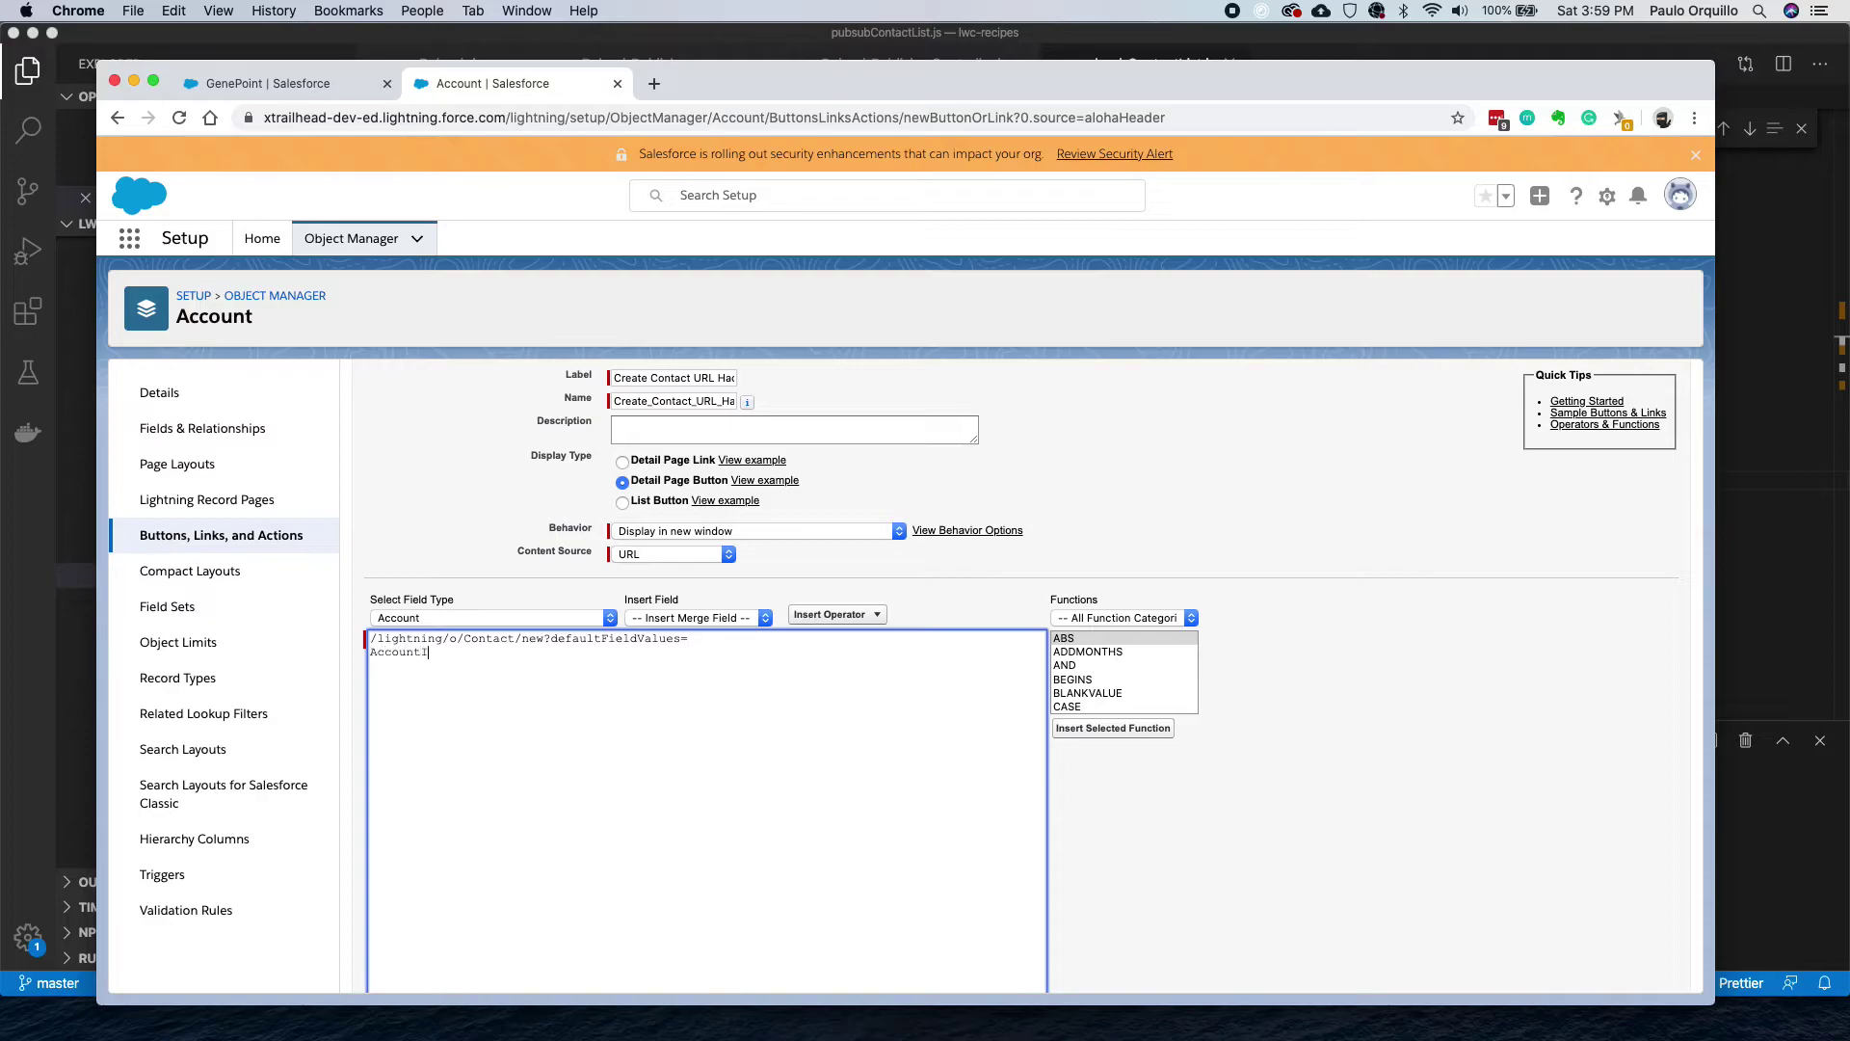
left_click(733, 617)
left_click(663, 632)
Add Phone from the Account Phone merge field and Title=Doctor to the URL, then save the button.
key("Return")
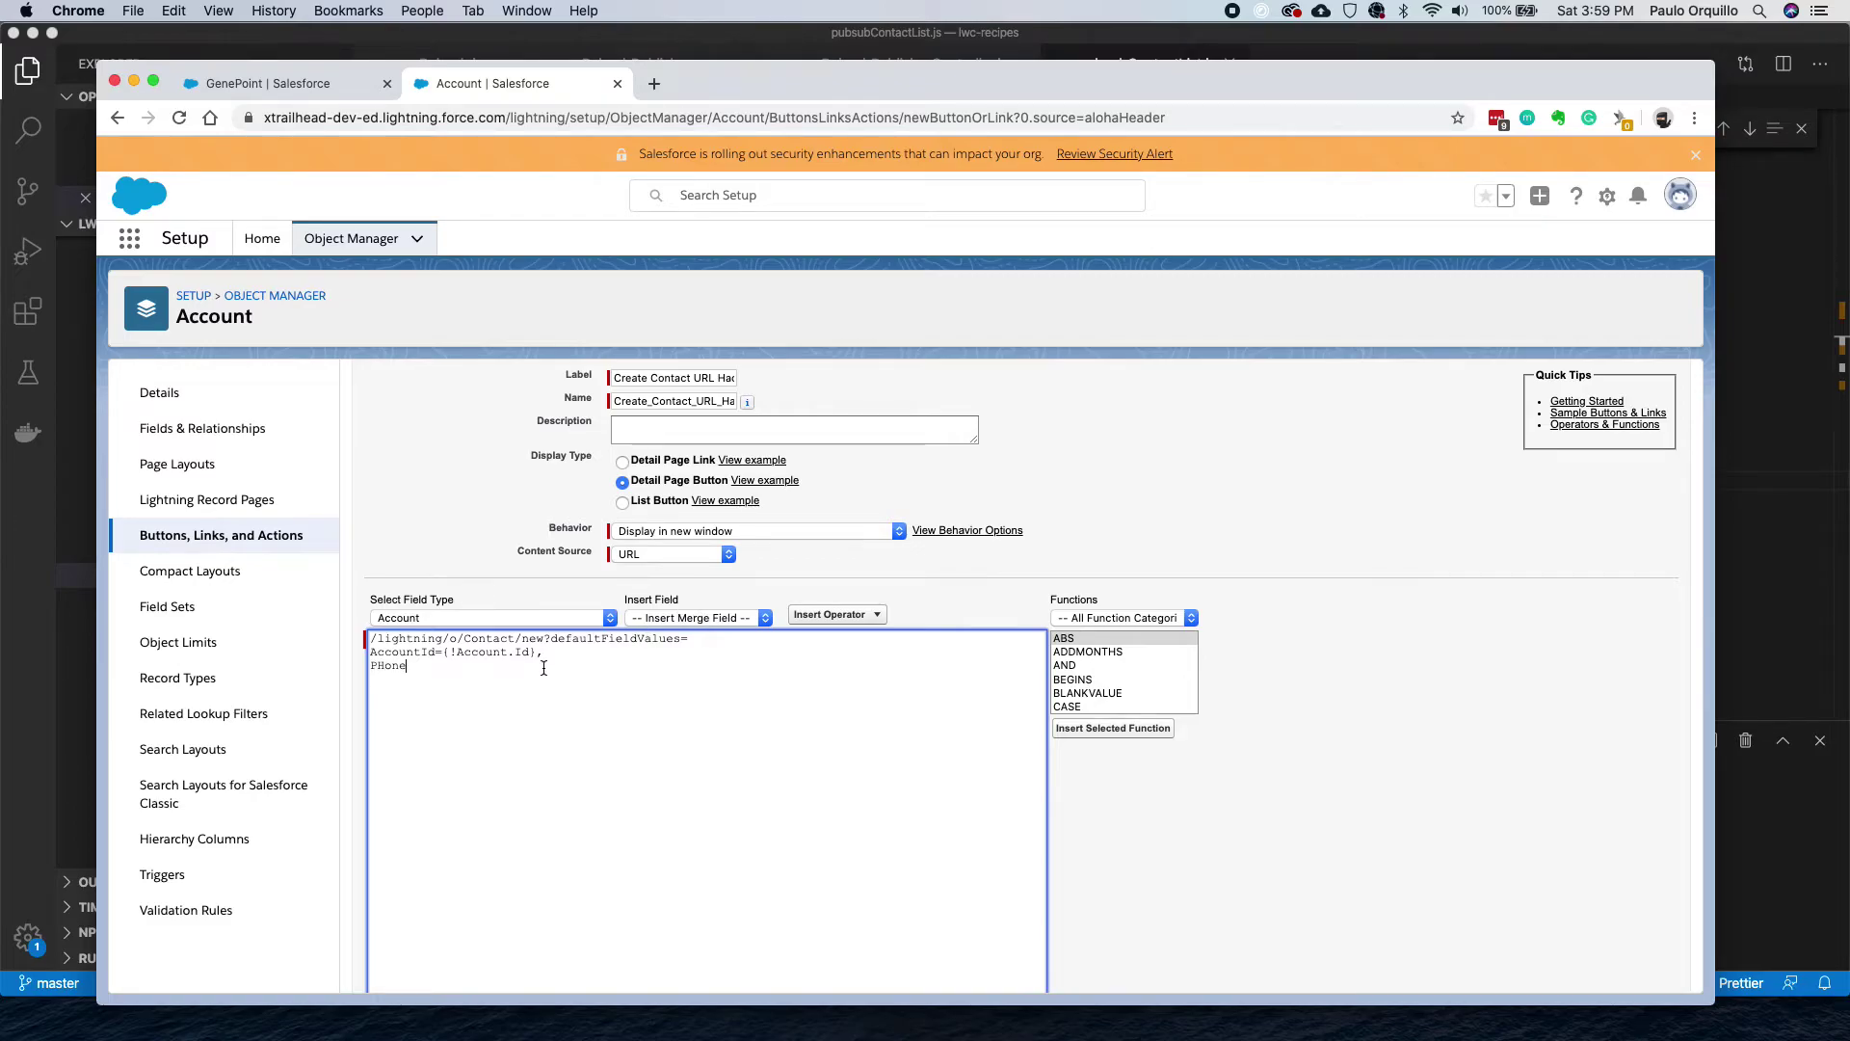
left_click(692, 618)
key("r")
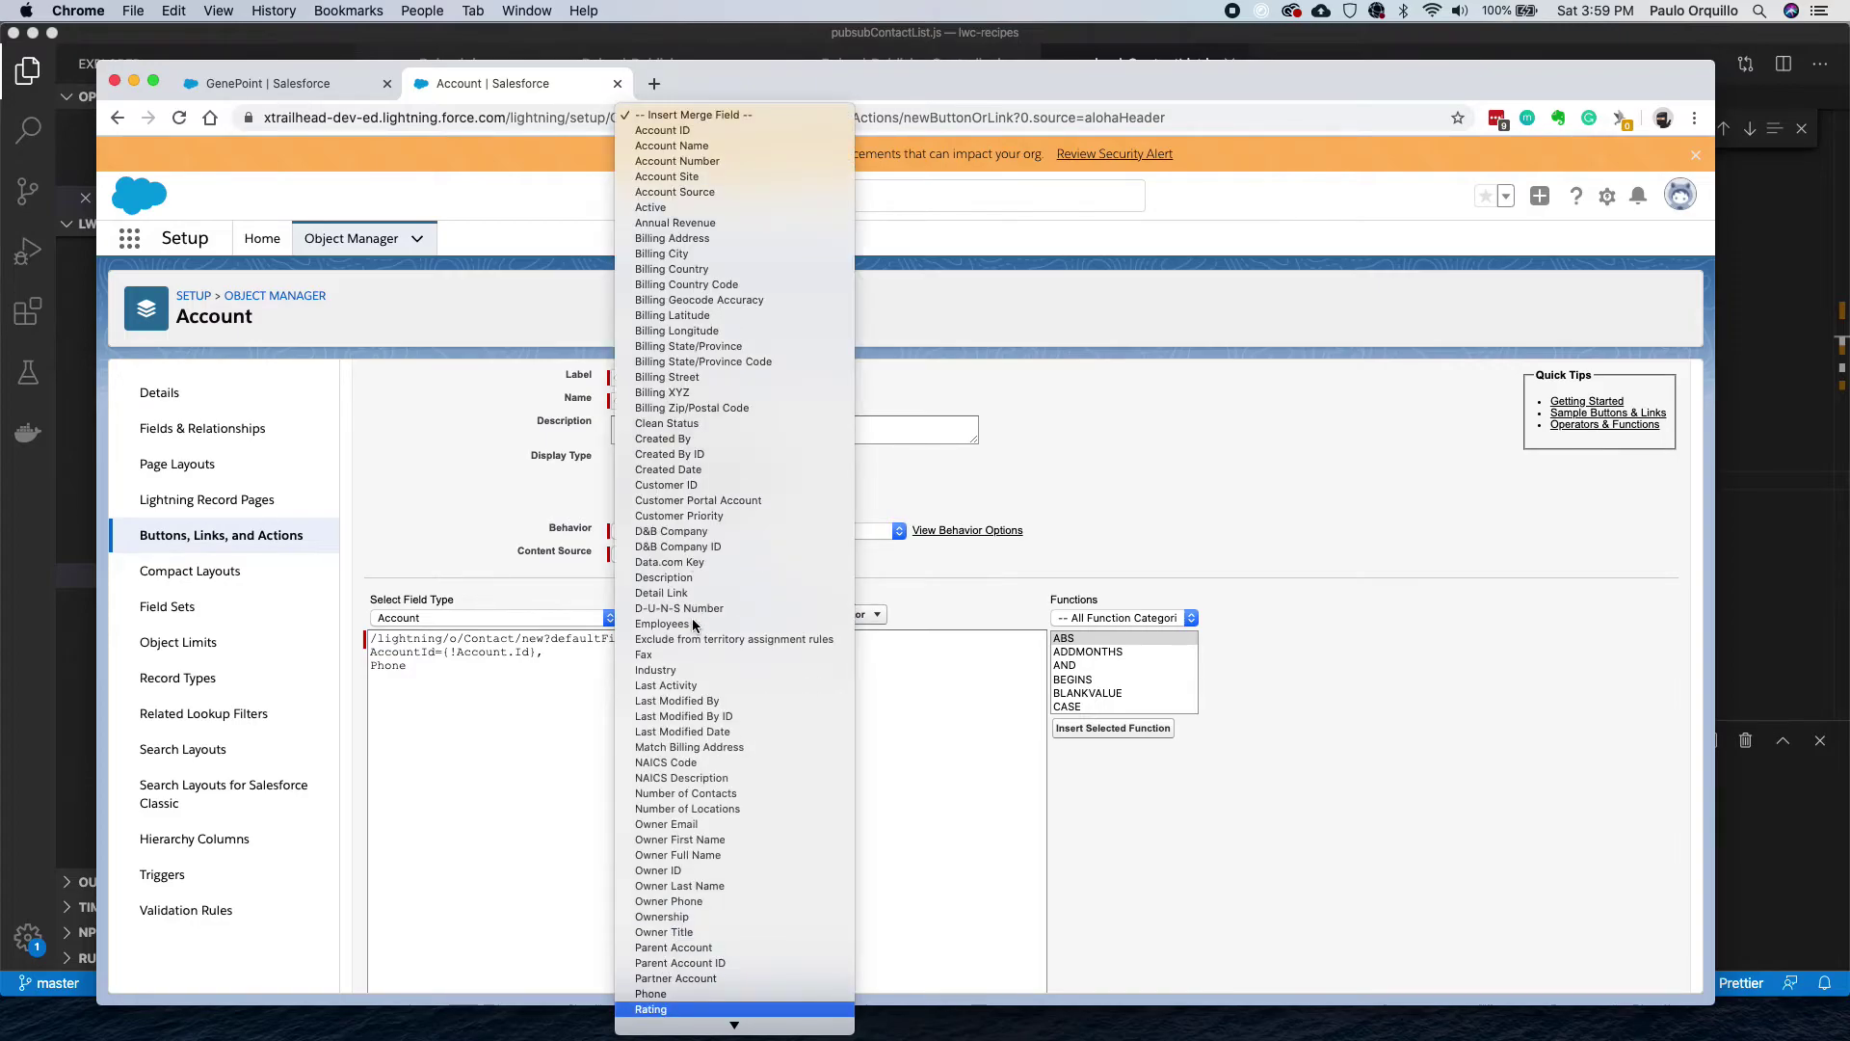
key("Up")
key("Return")
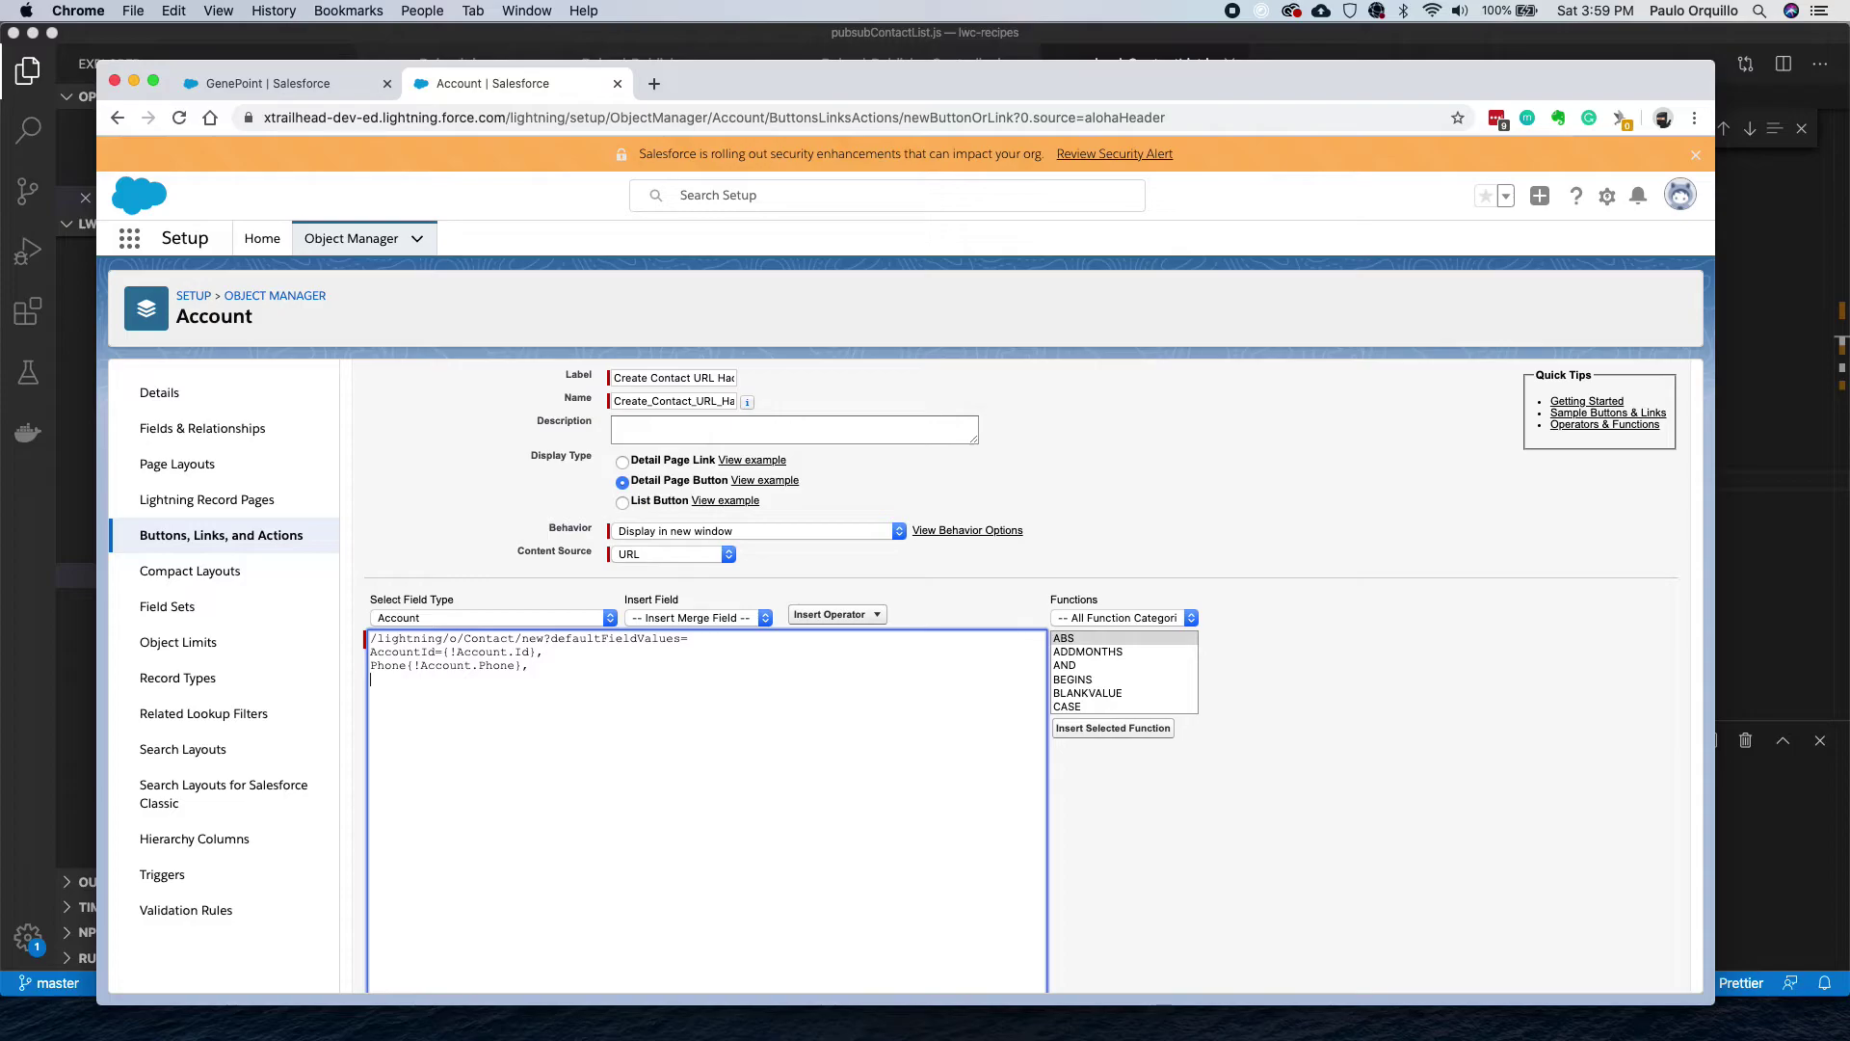
left_click(404, 664)
type("=")
type("tor")
scroll(593, 687, "down", 2)
scroll(594, 687, "up", 5)
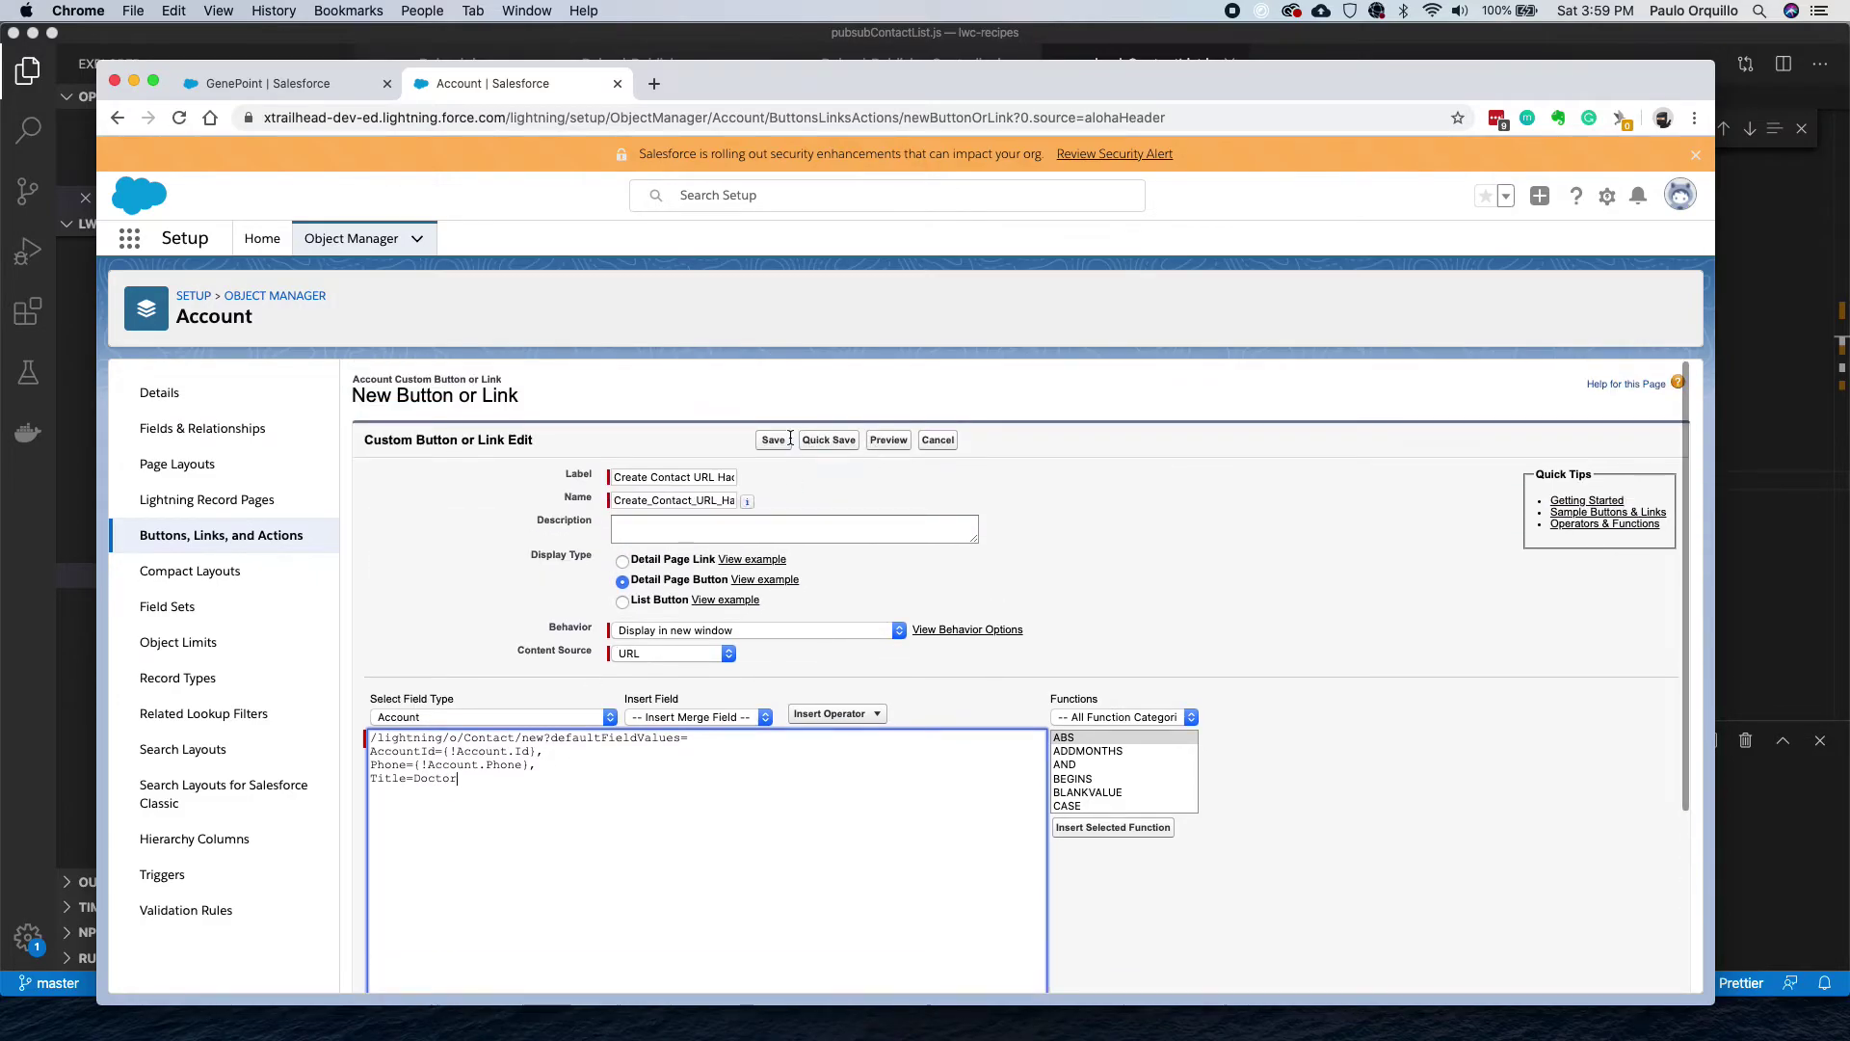
left_click(774, 439)
left_click(1094, 240)
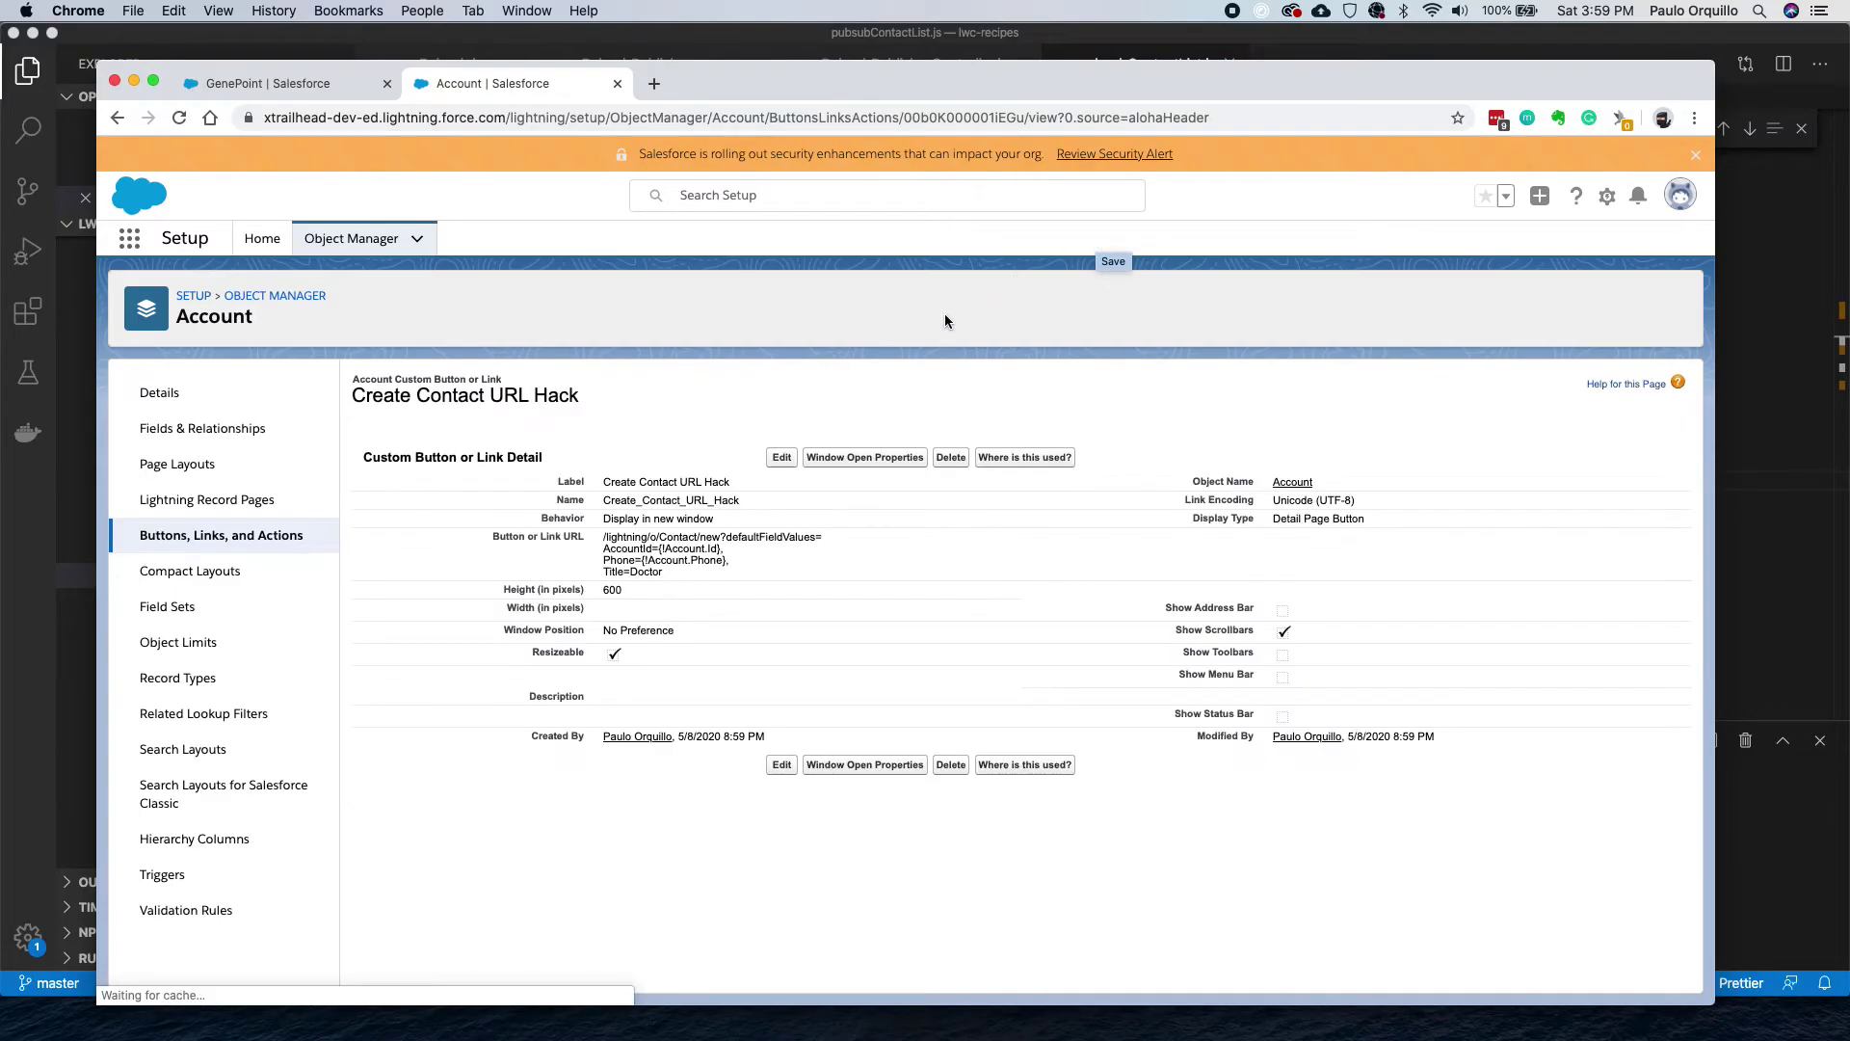
Put Create Contact URL Hack among the Account Layout's Lightning Experience actions and save the layout.
left_click(193, 465)
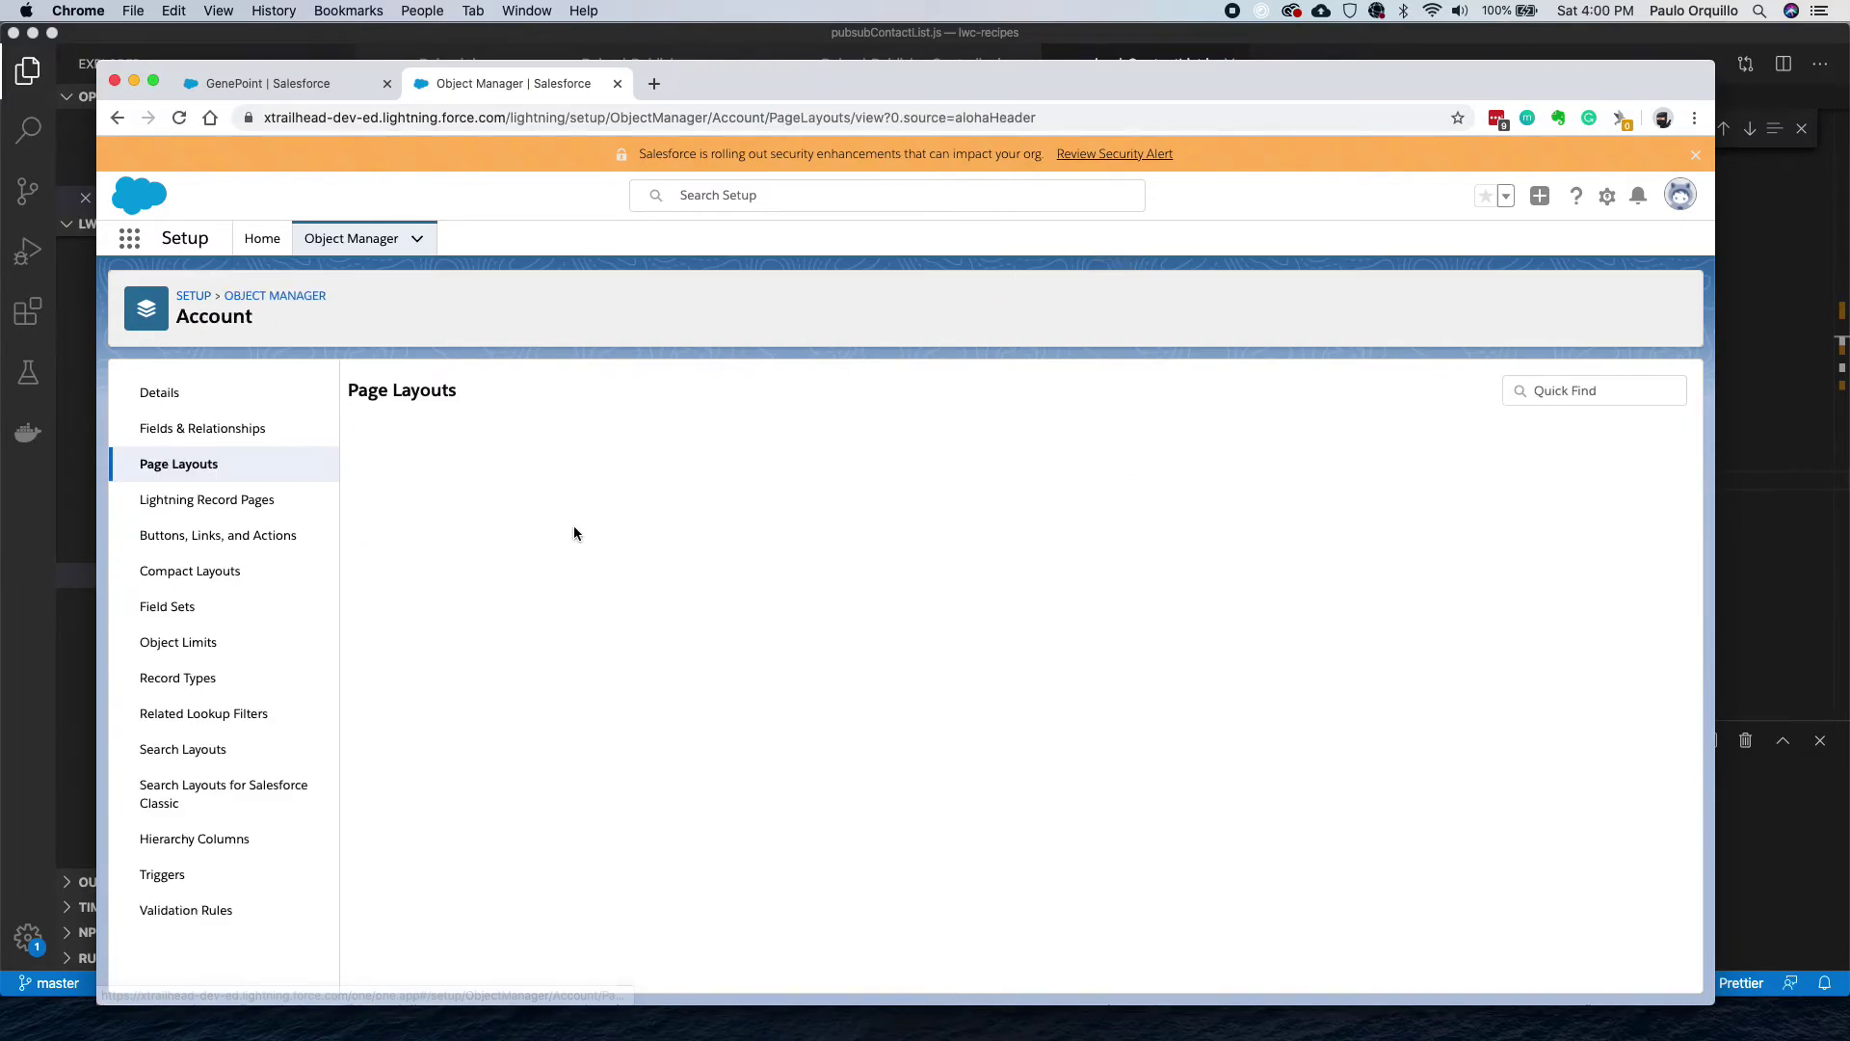
left_click(402, 617)
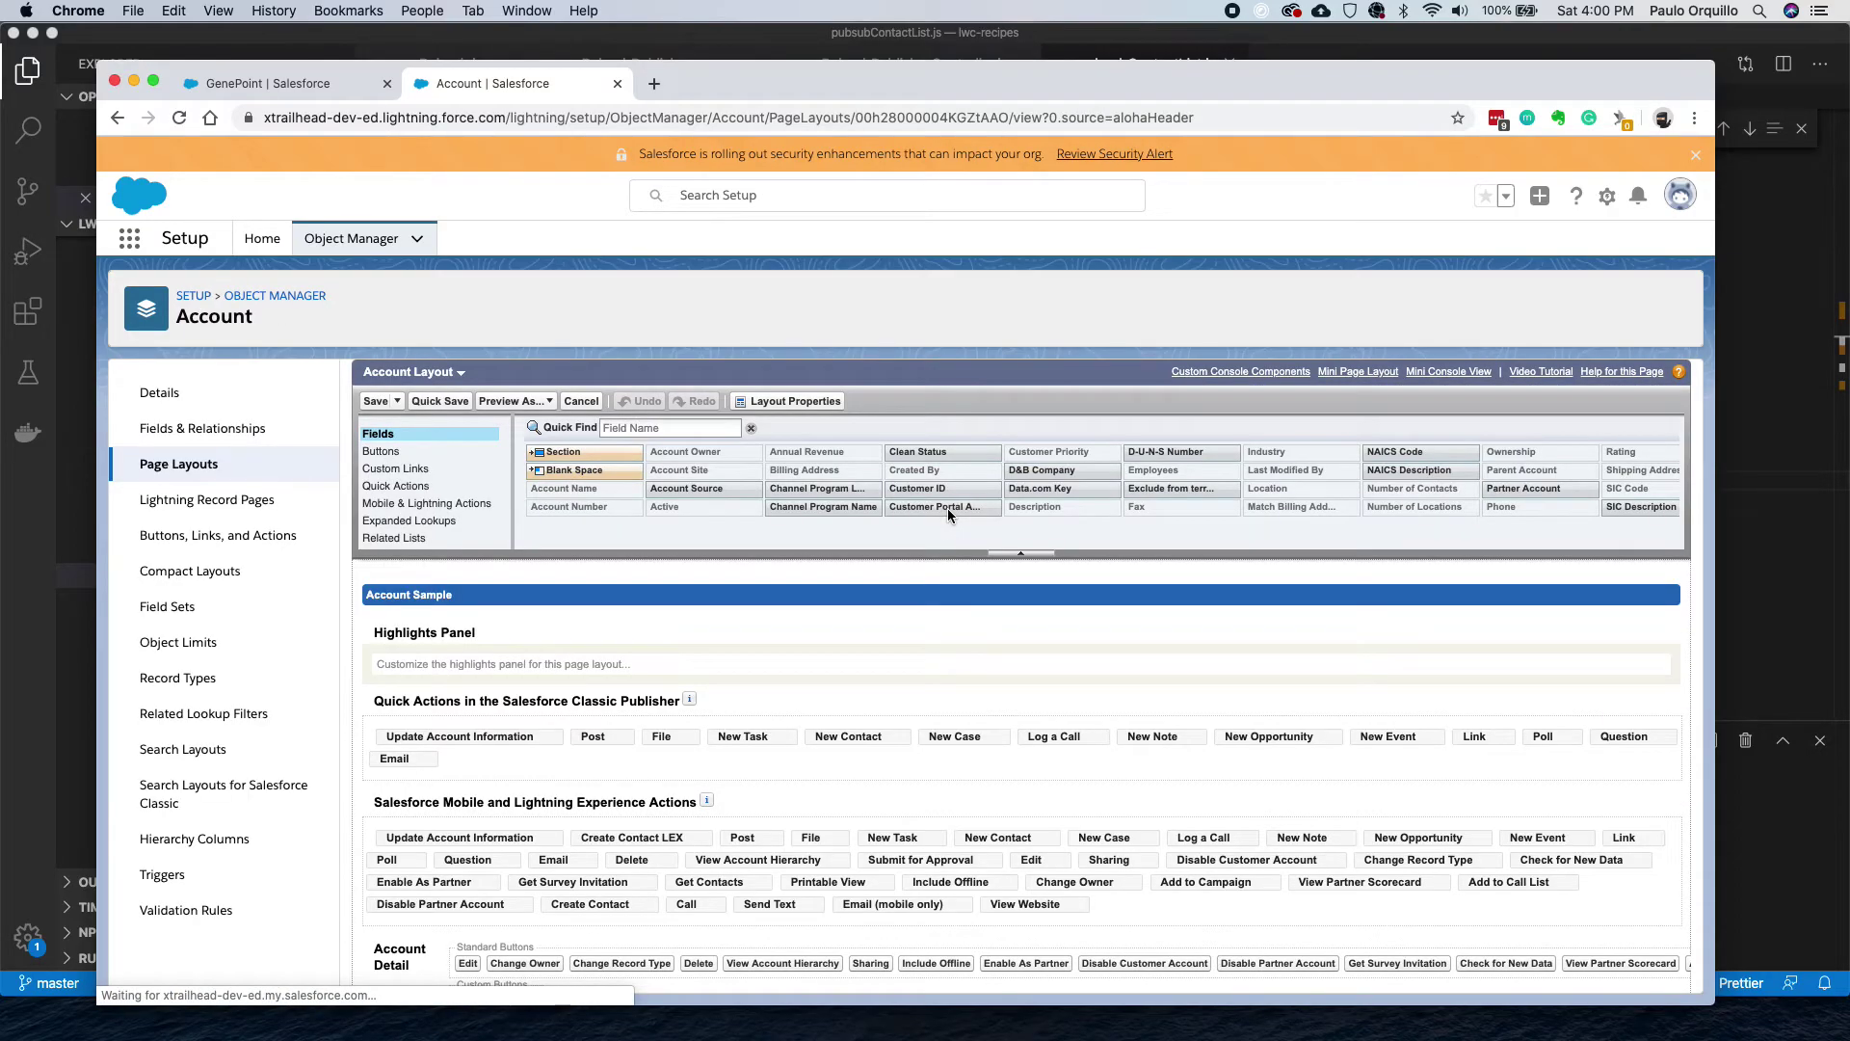
left_click(443, 511)
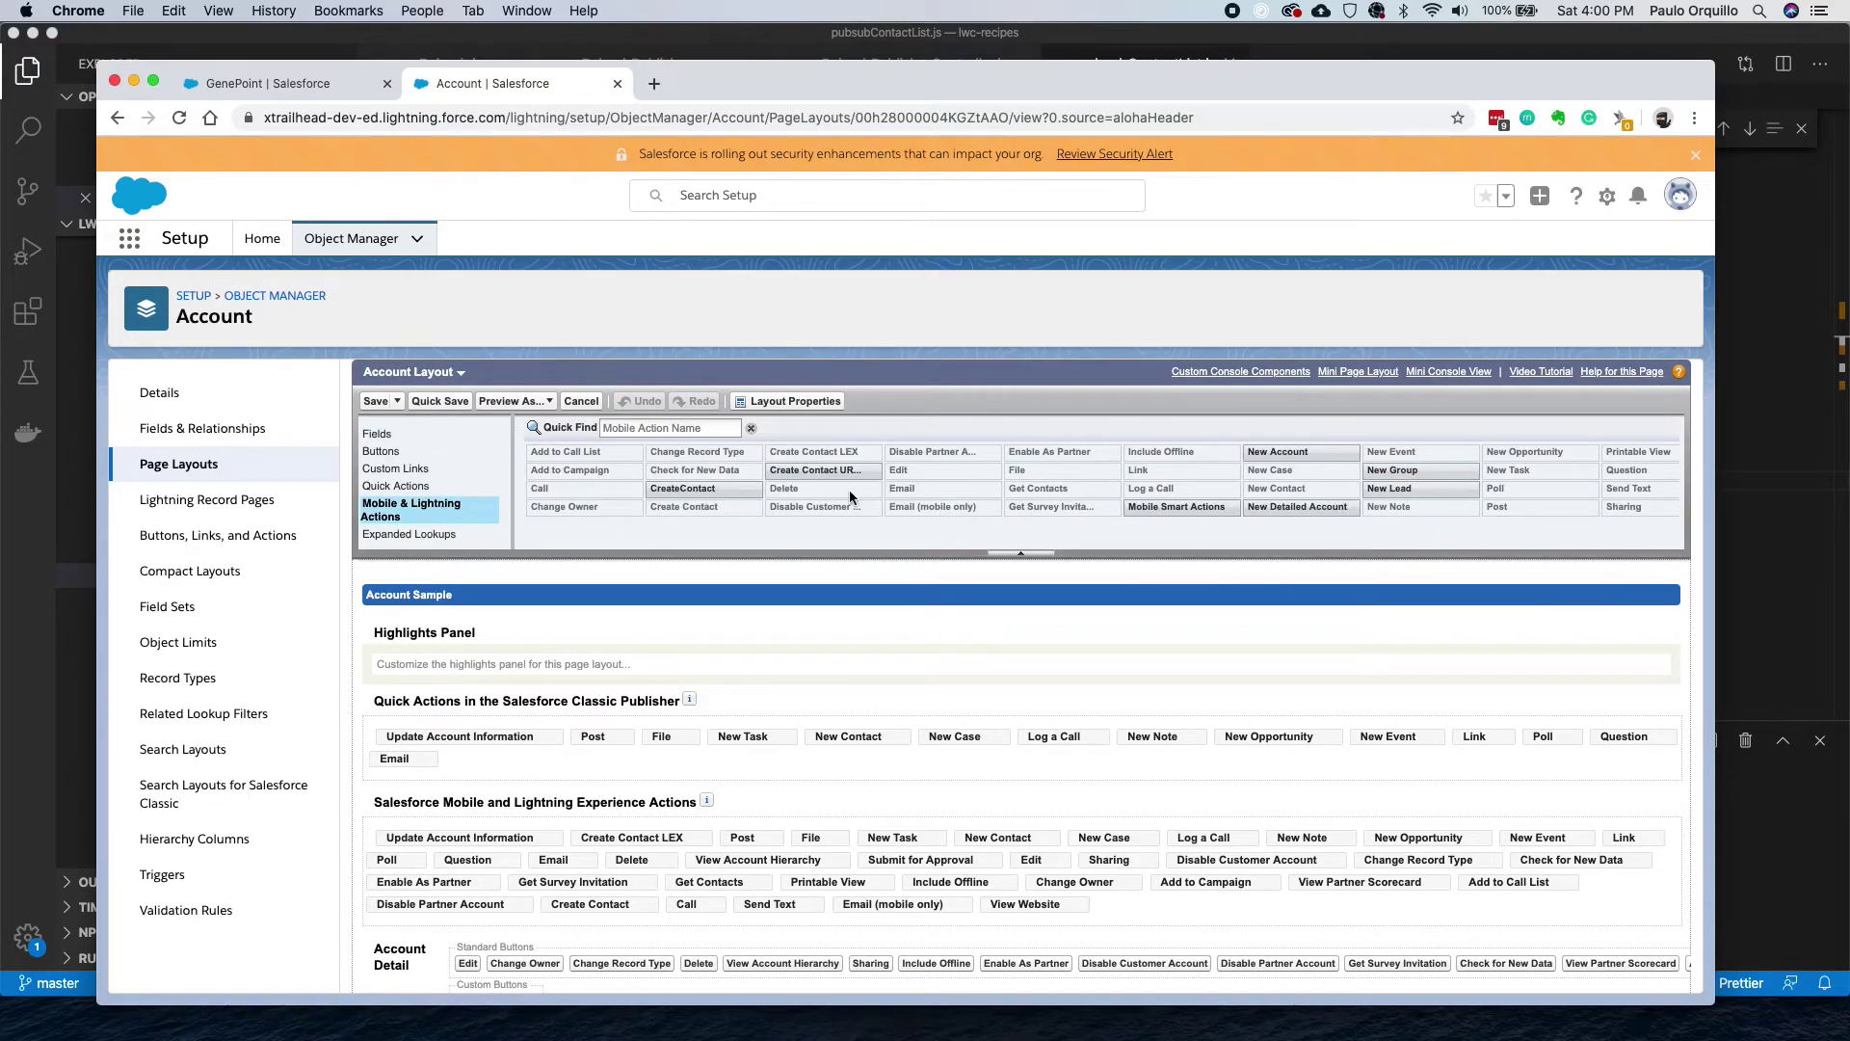
left_click_drag(817, 470, 709, 839)
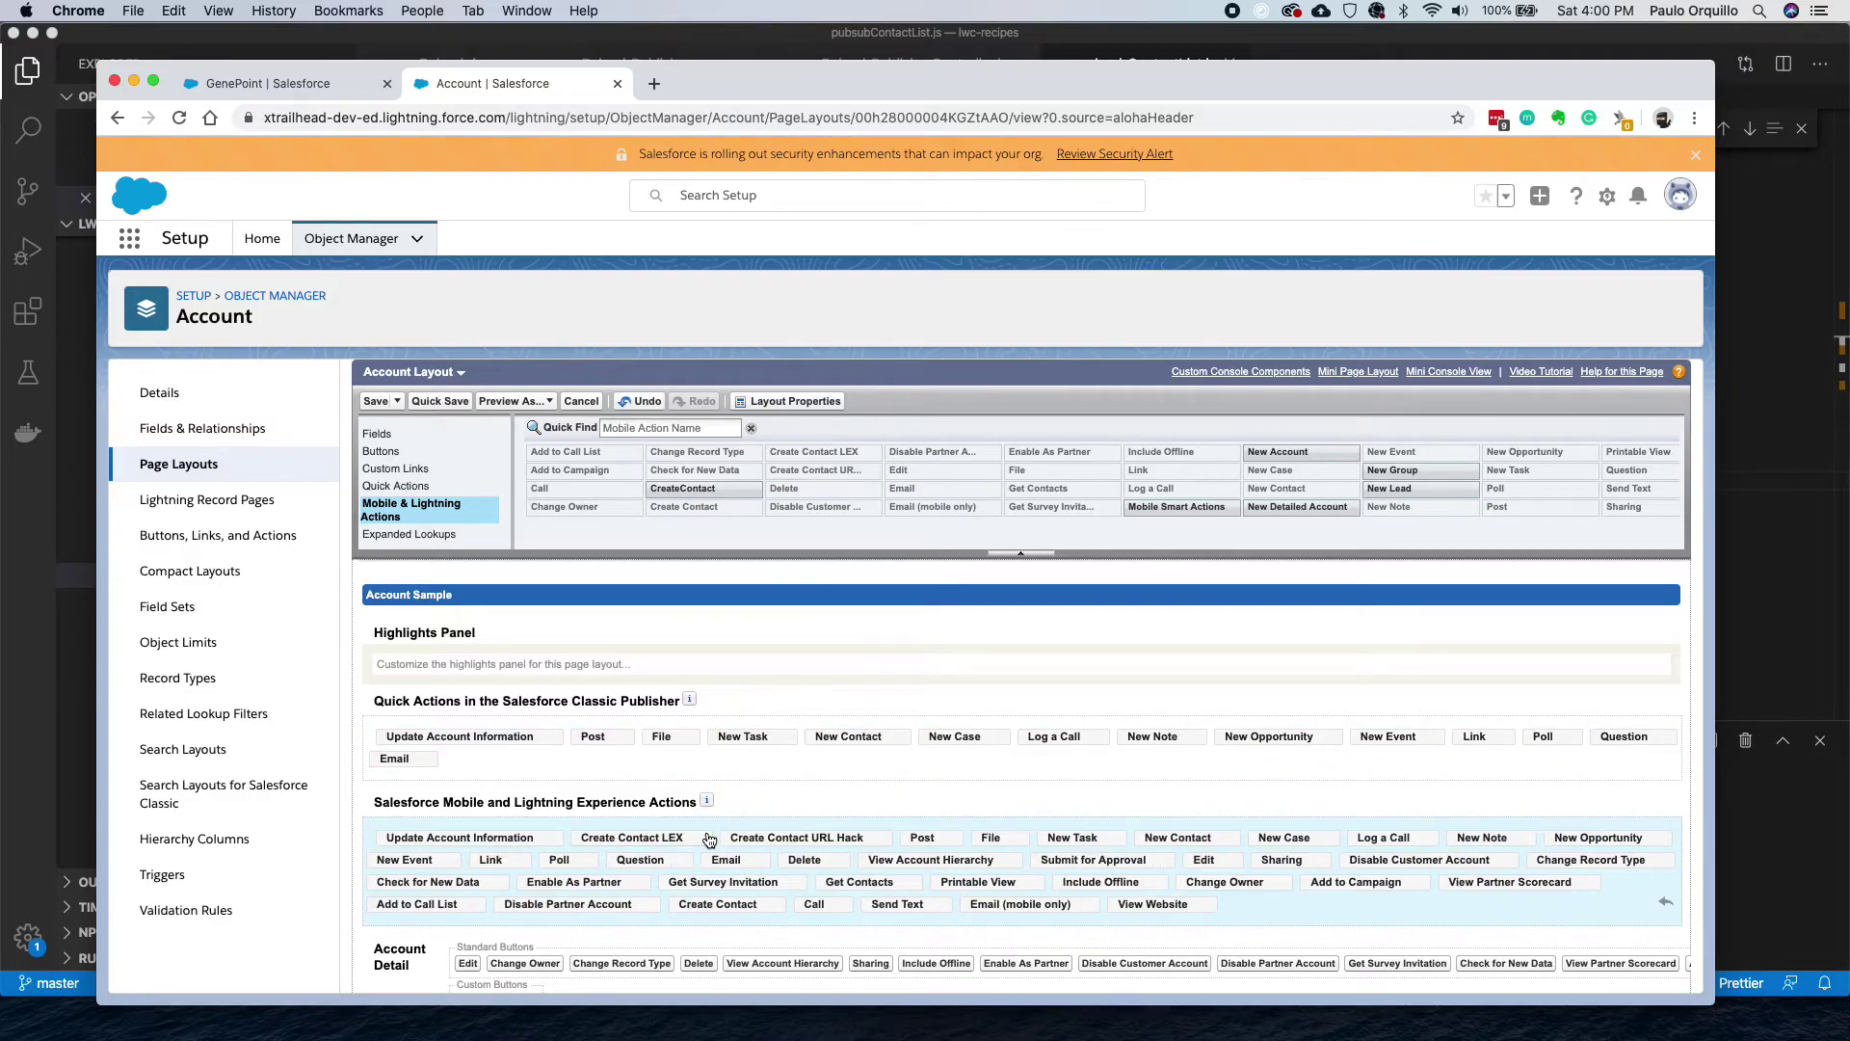
left_click(375, 401)
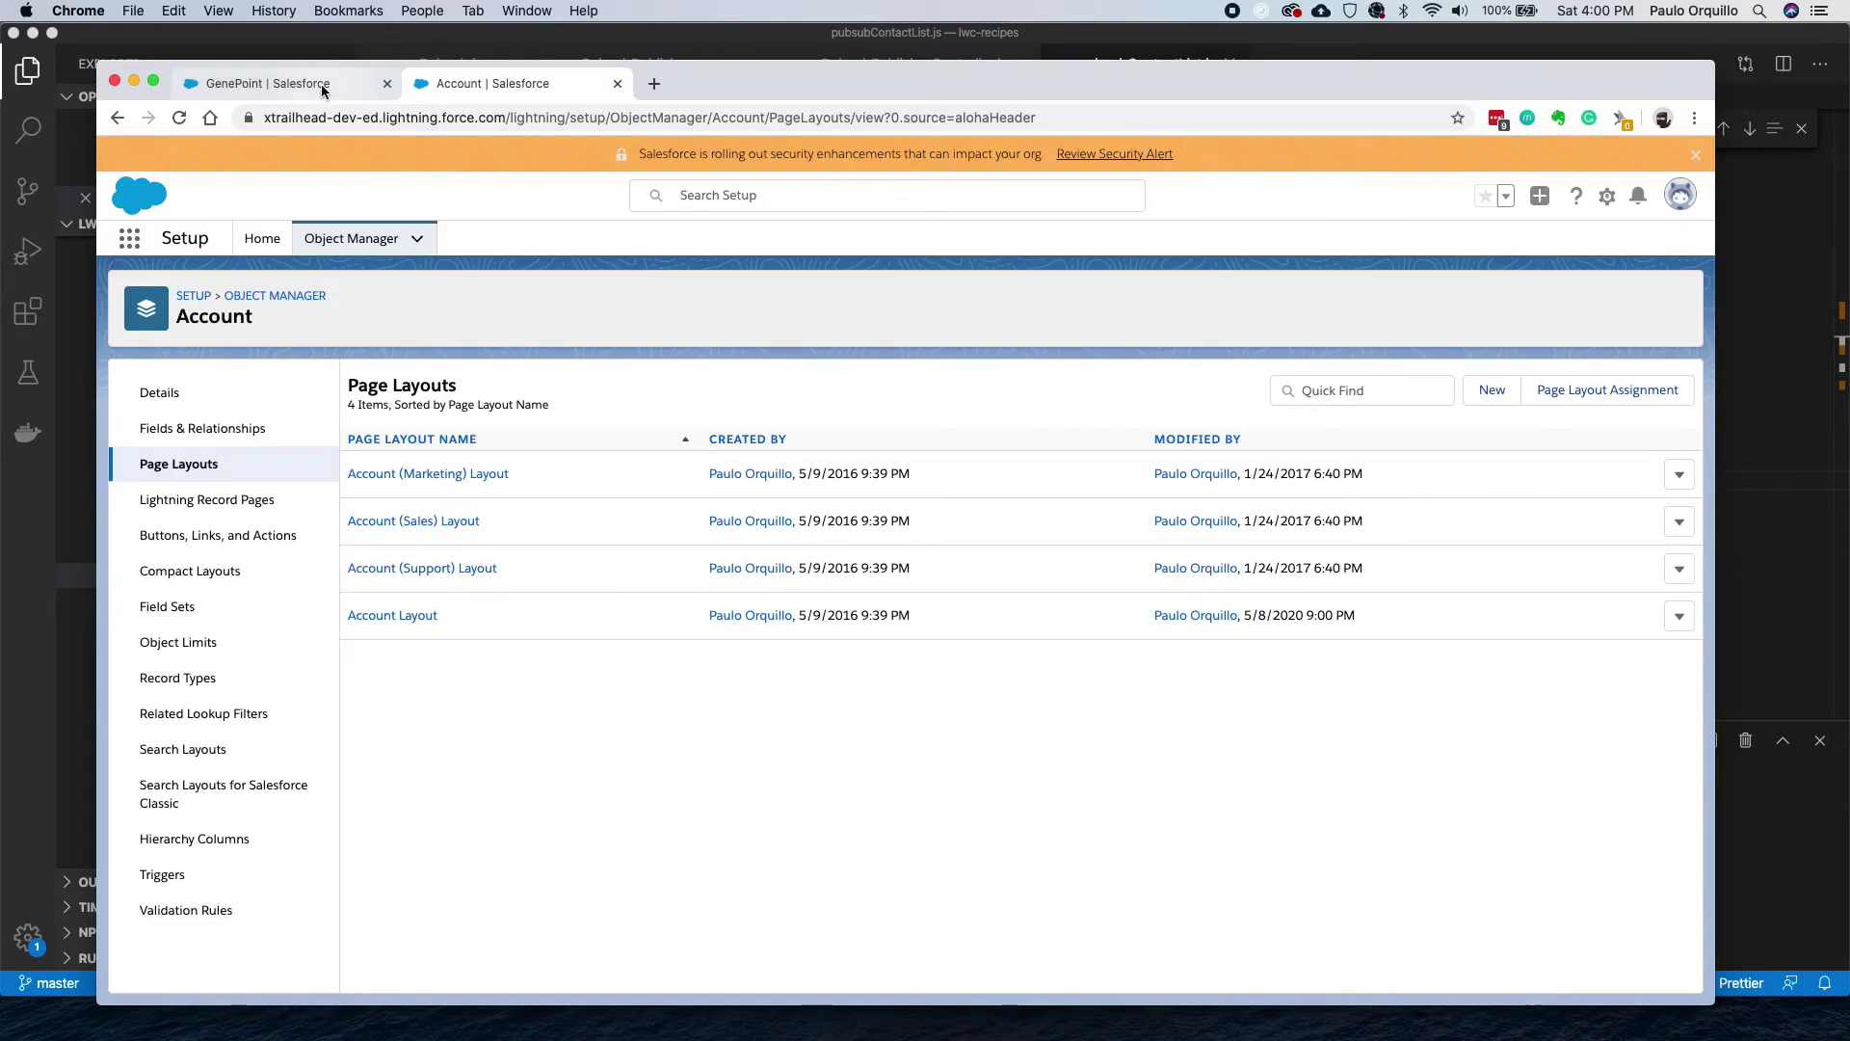
Reload GenePoint, try Create Contact URL Hack, close the unfilled New Contact form, and go to Accounts.
left_click(328, 85)
key("super+r")
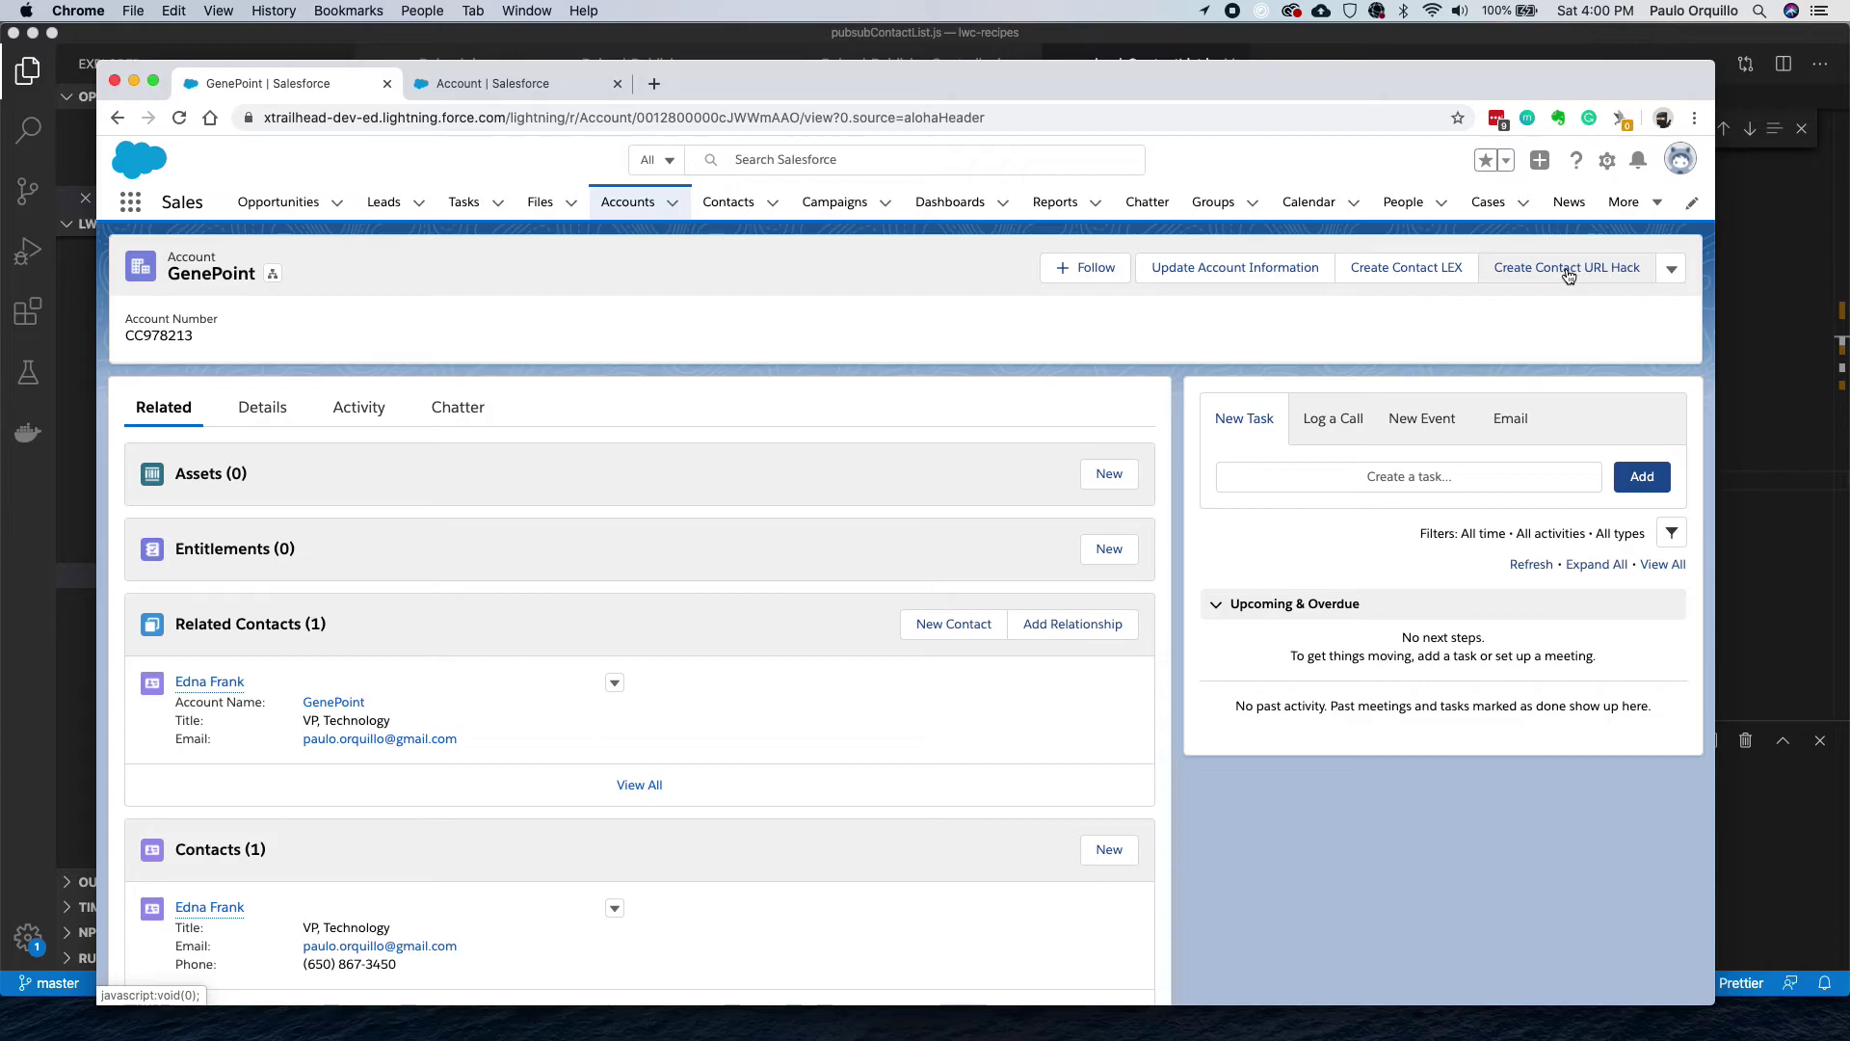
left_click(1568, 277)
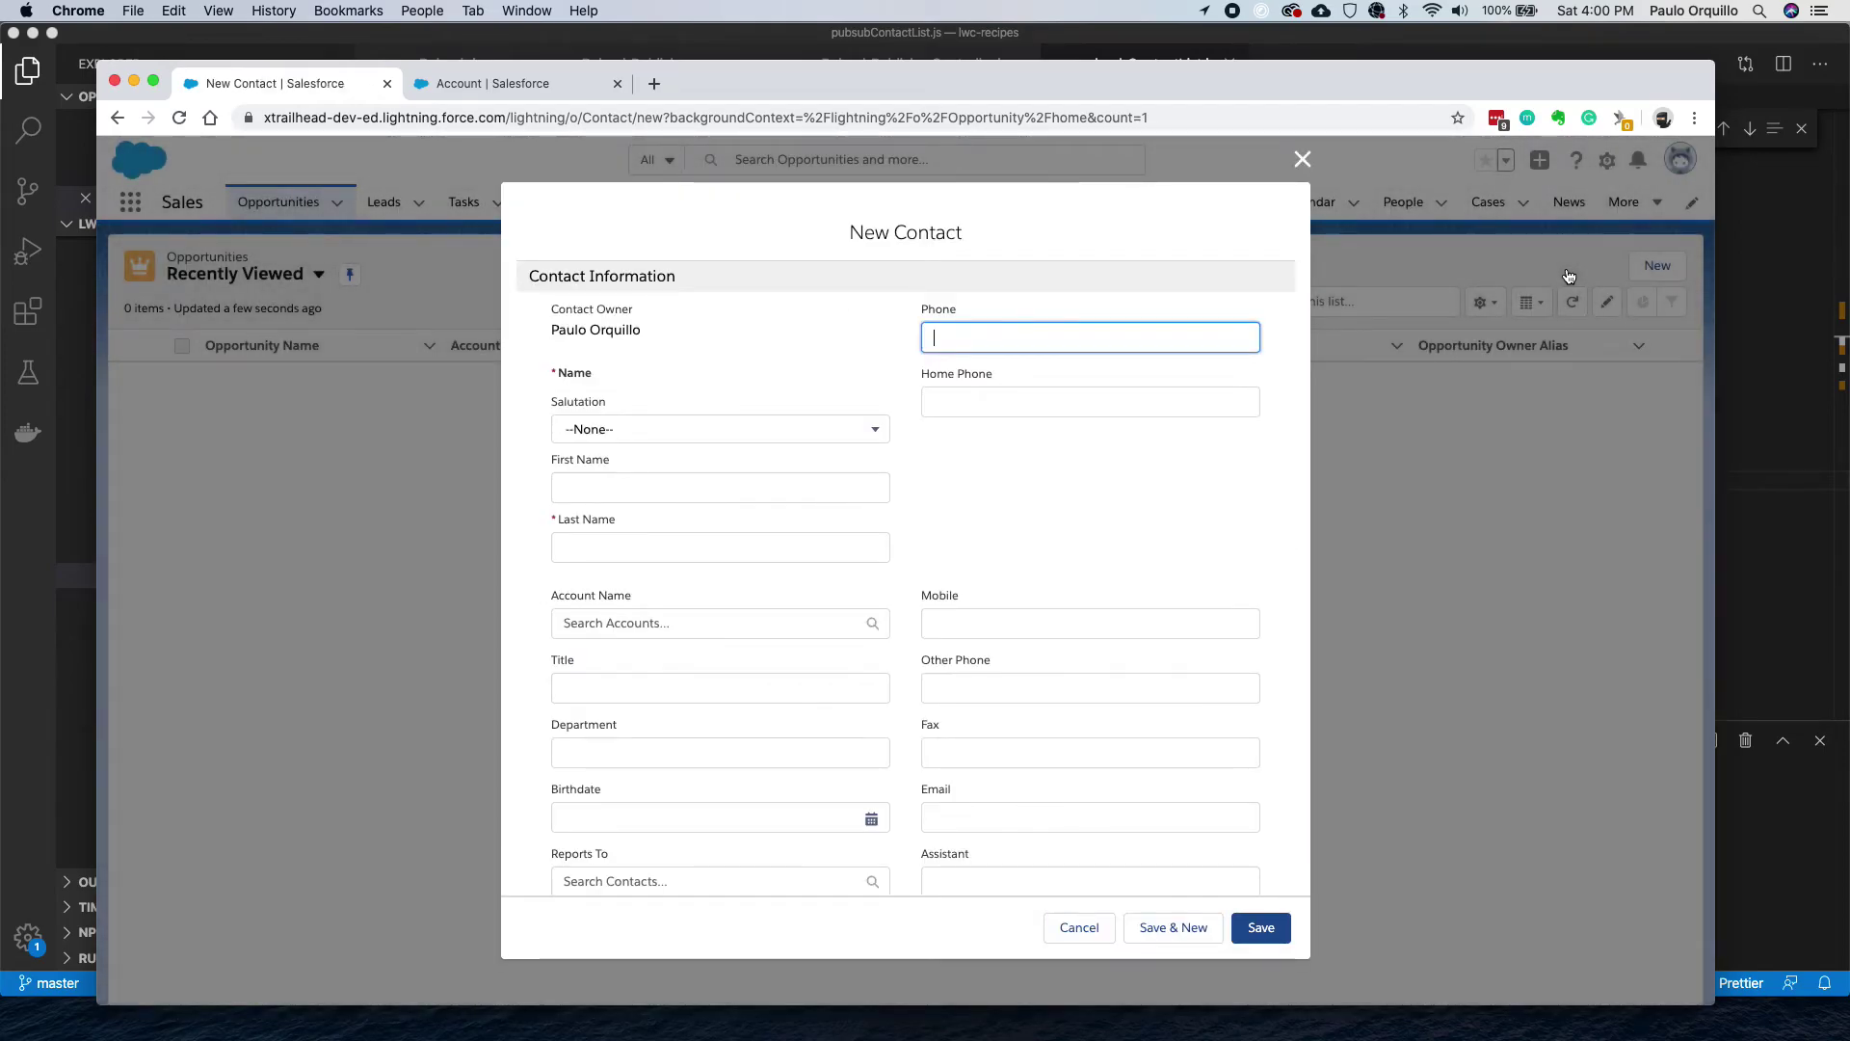
scroll(1098, 568, "down", 5)
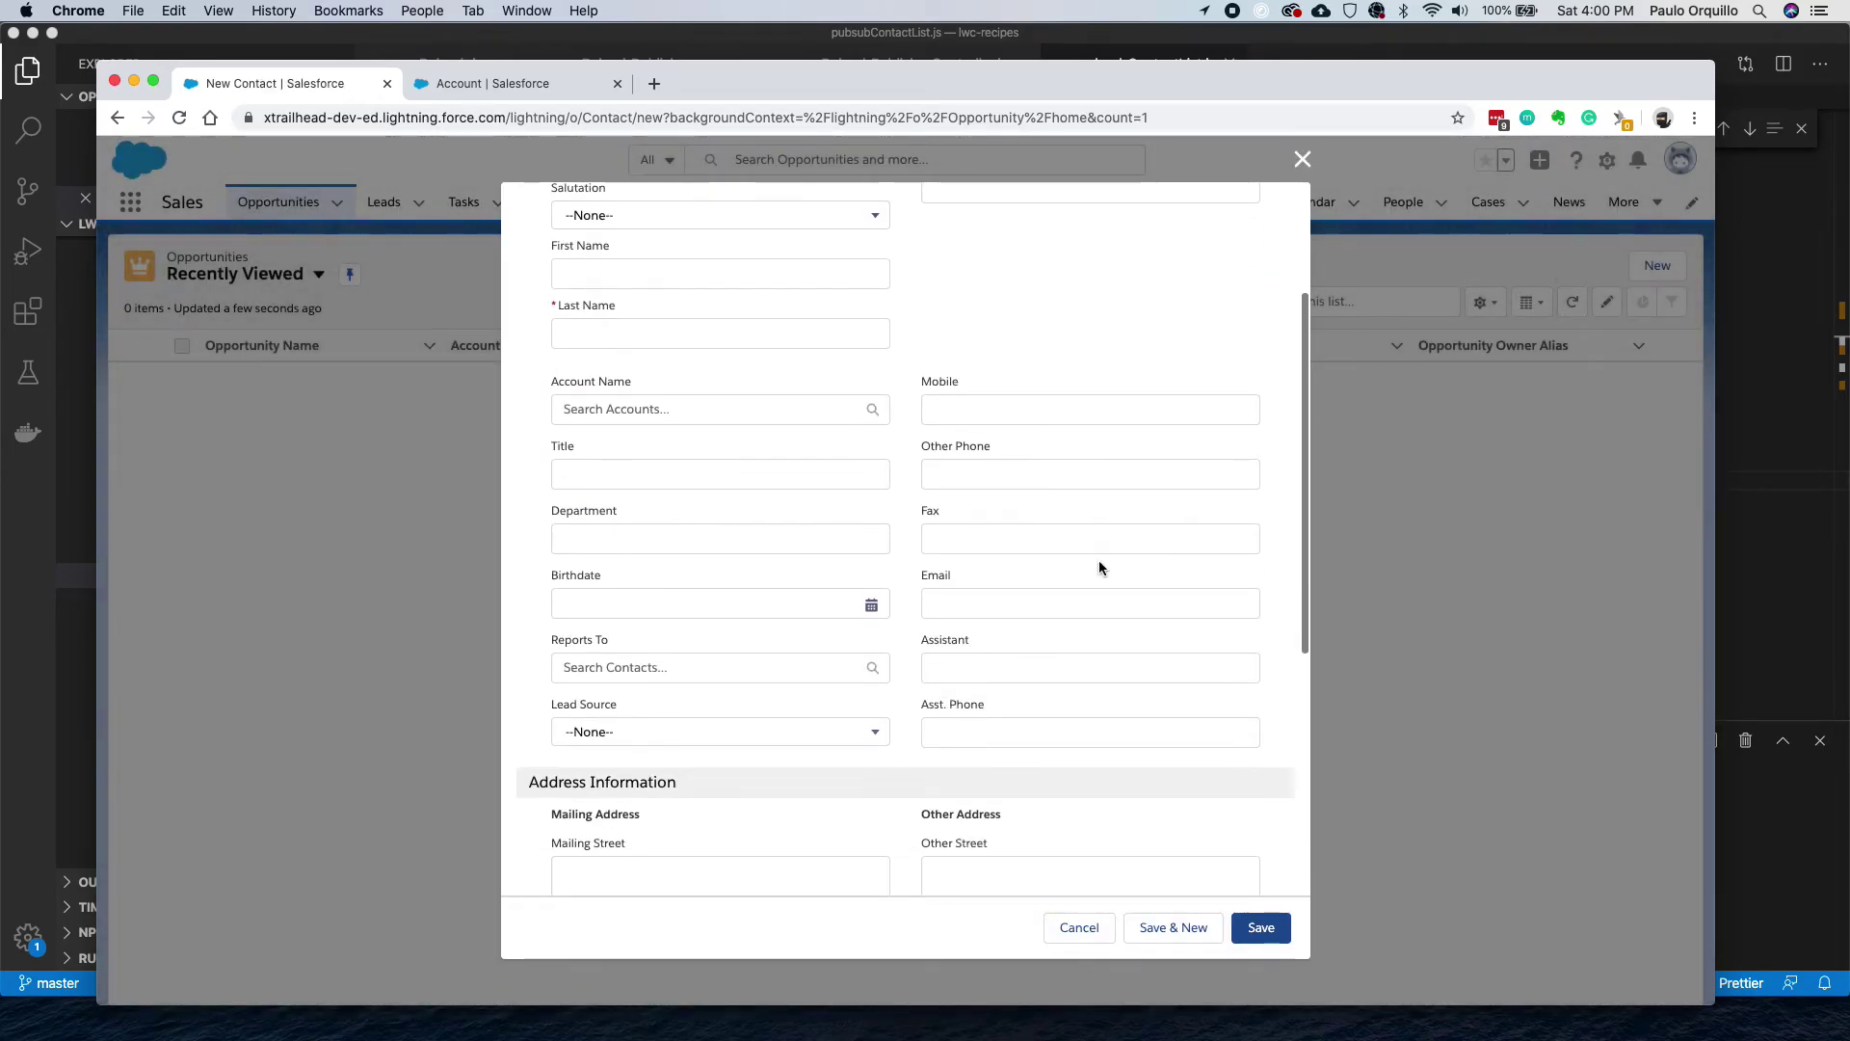
scroll(1099, 568, "up", 5)
left_click(1301, 159)
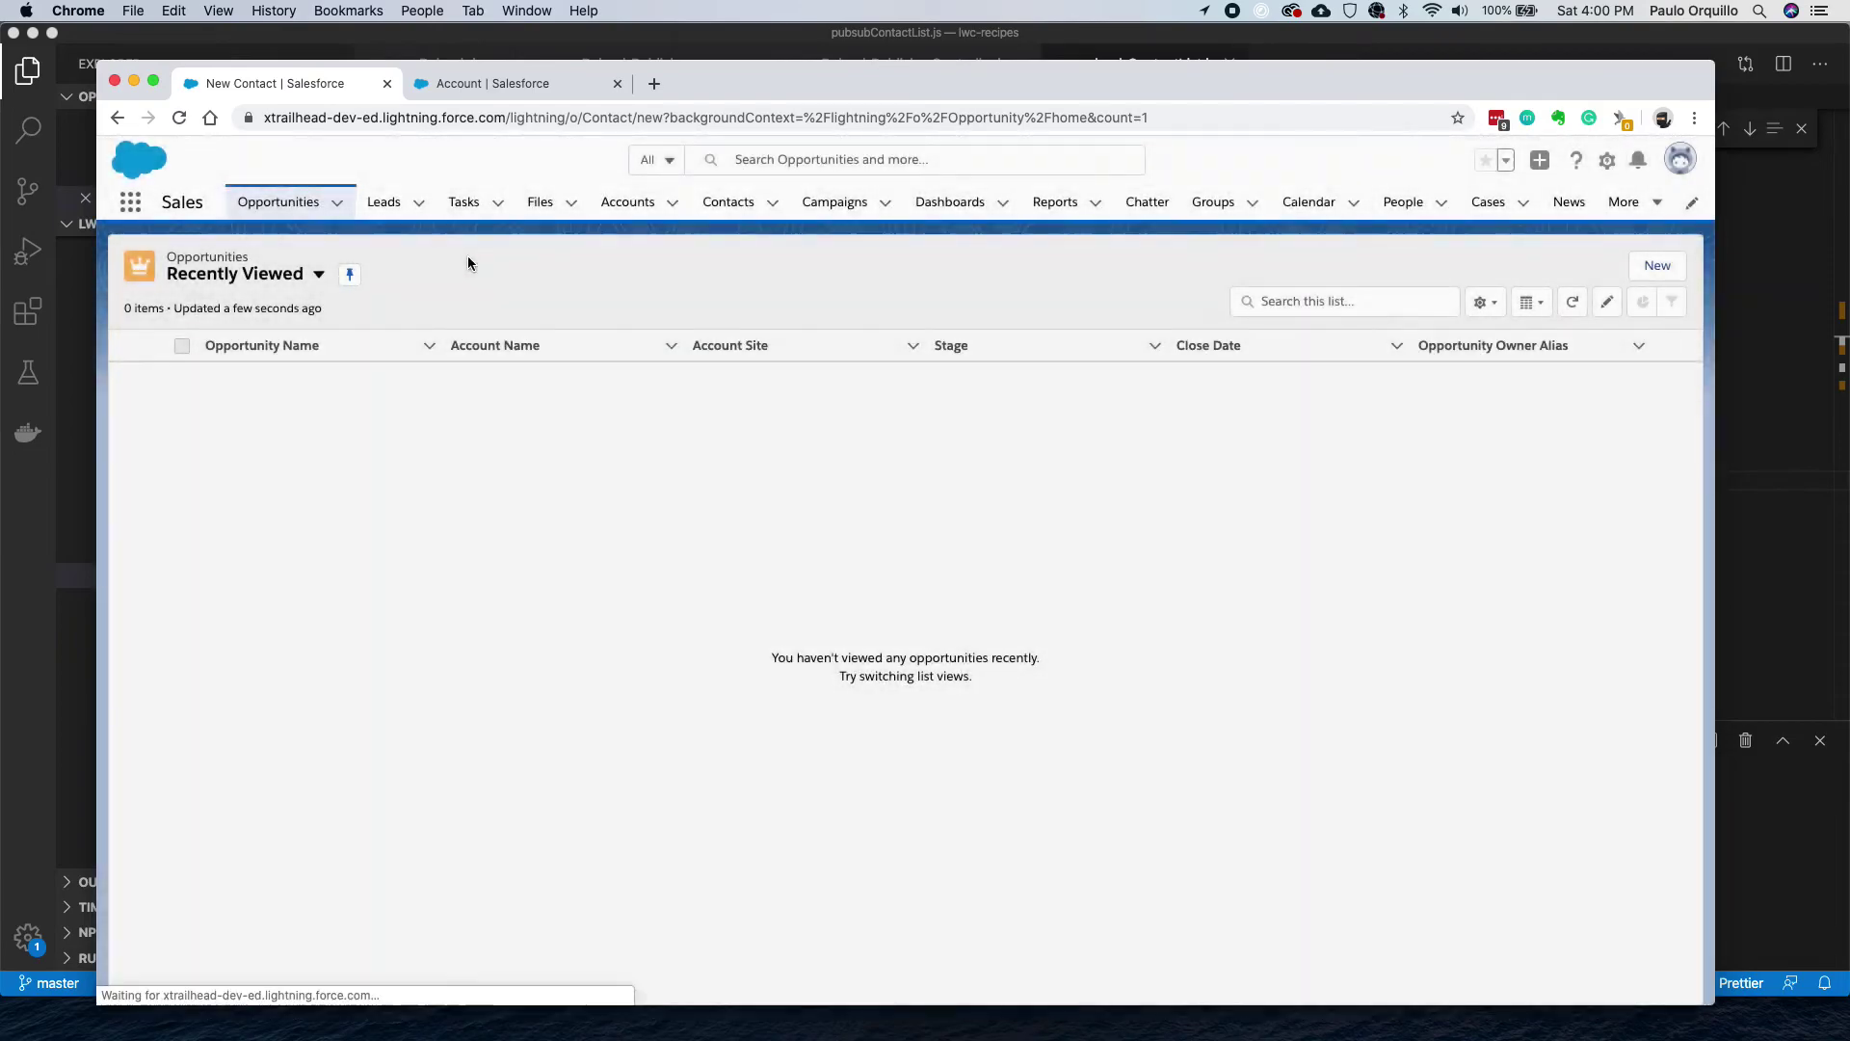
left_click(623, 204)
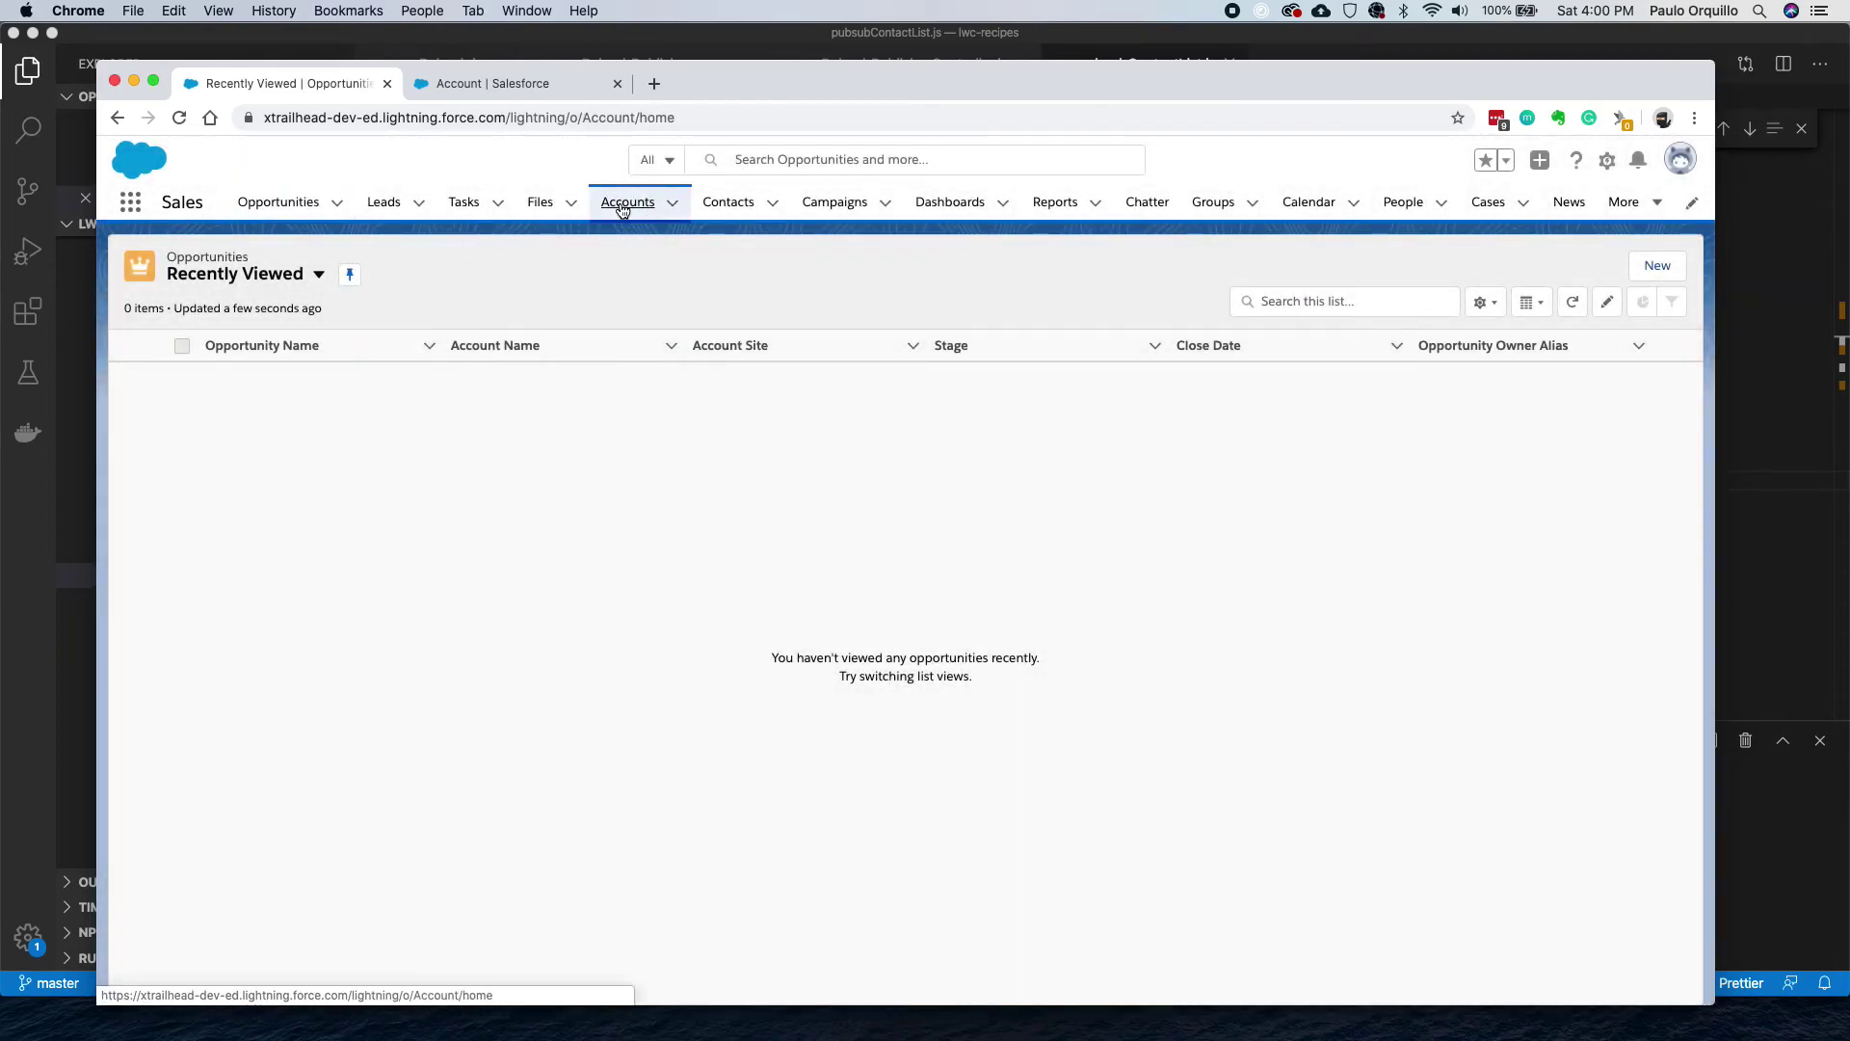
Open Create Contact URL Hack from the Account's Buttons, Links, and Actions in edit mode and focus its URL.
left_click(494, 85)
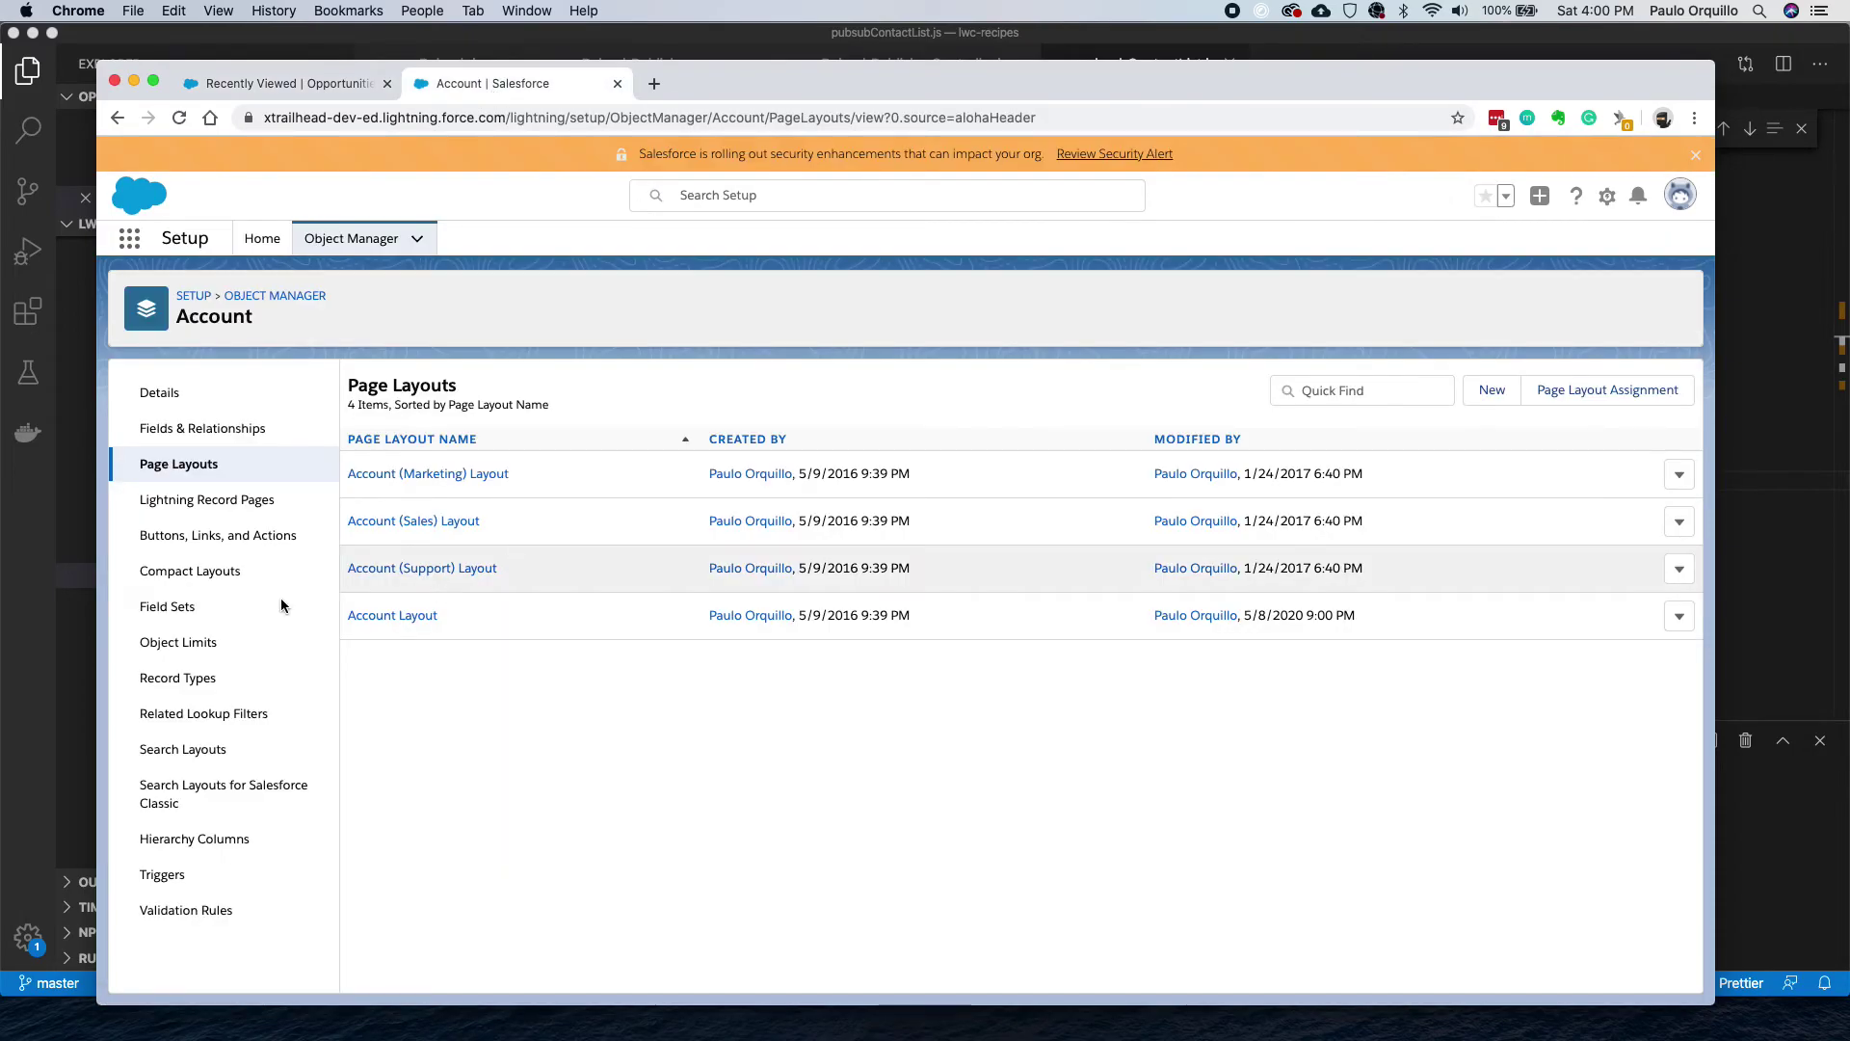
left_click(194, 547)
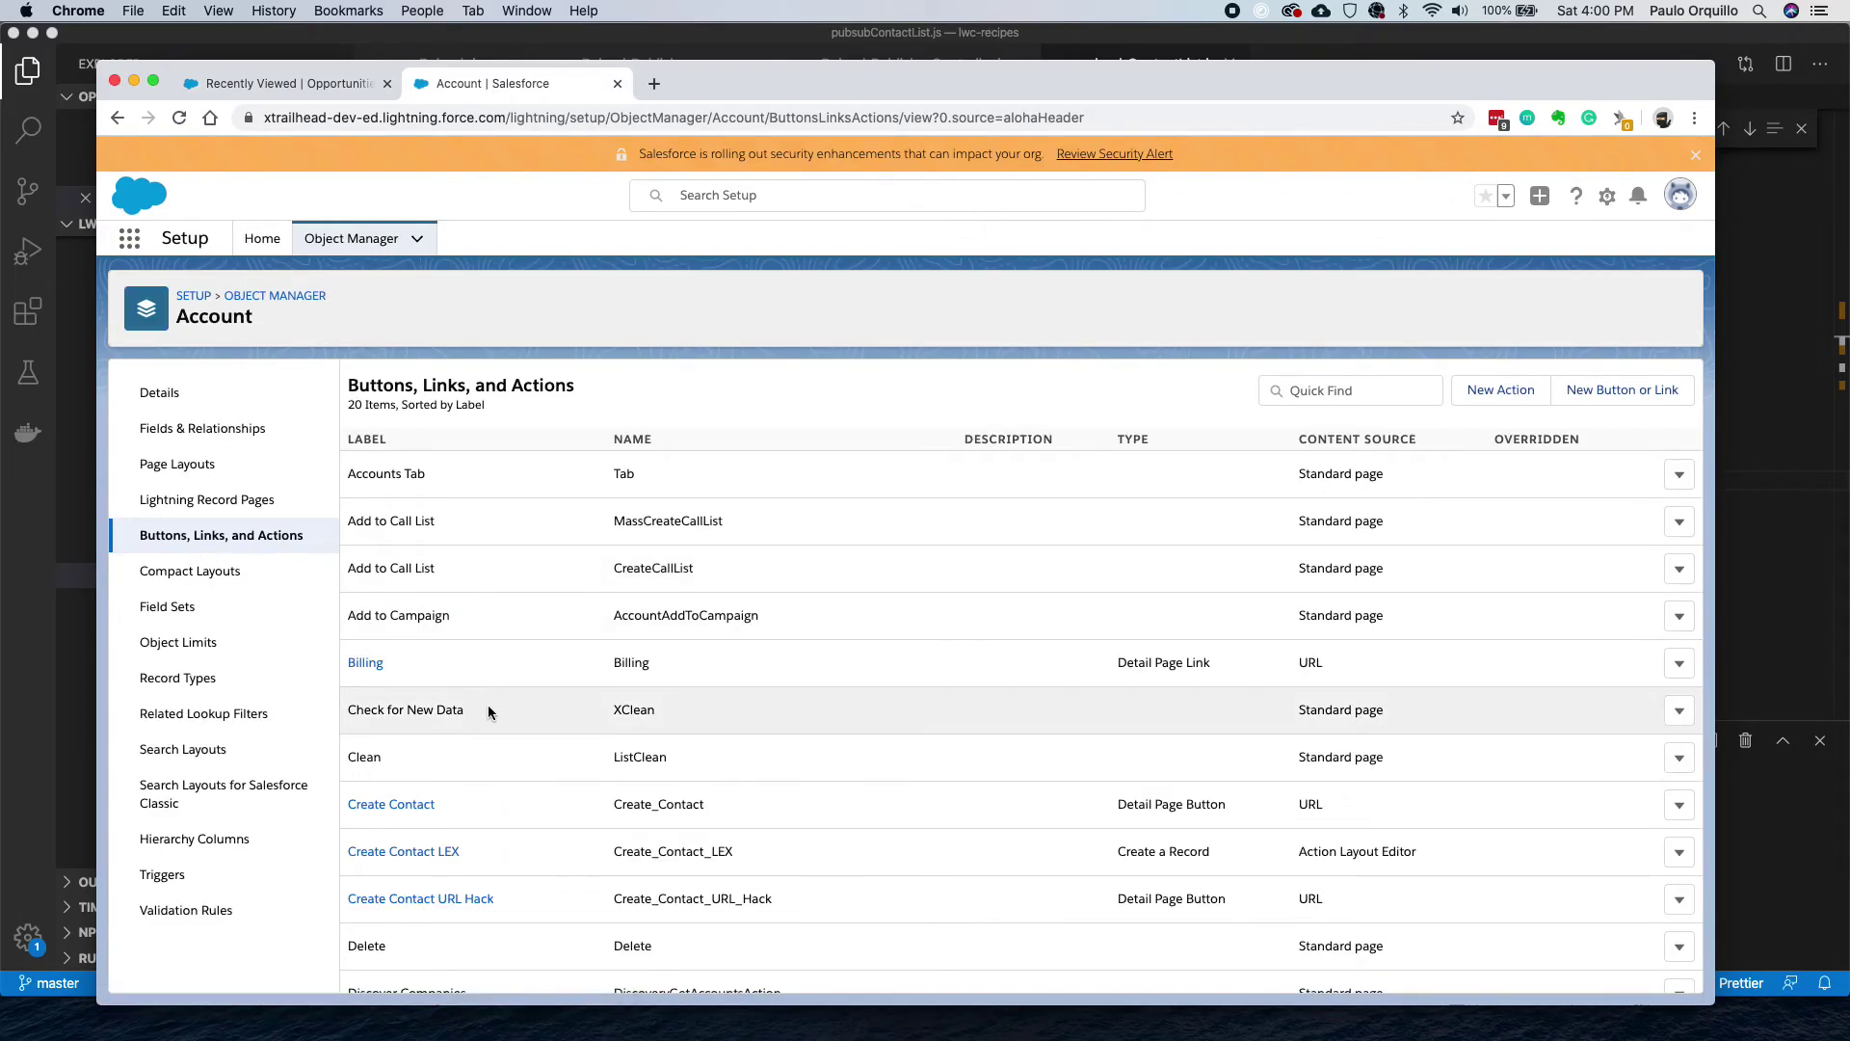
scroll(488, 712, "down", 1)
left_click(432, 837)
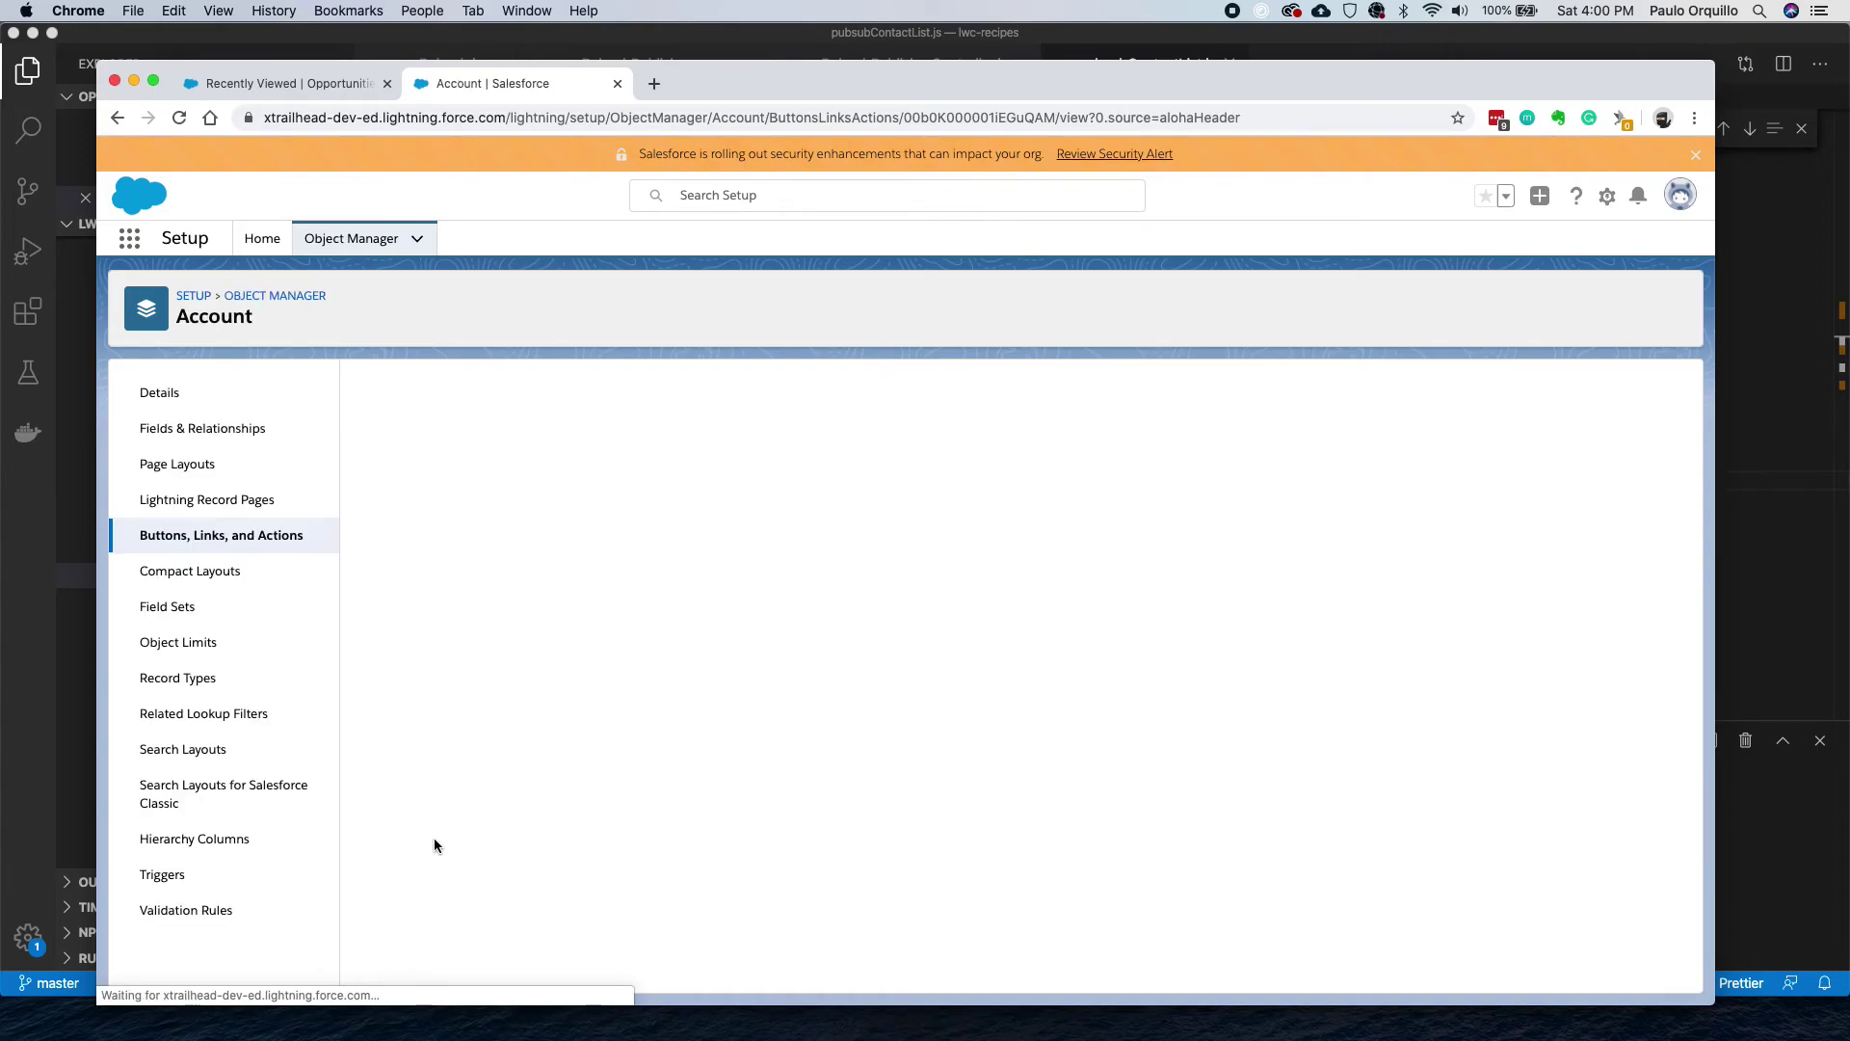
left_click(779, 632)
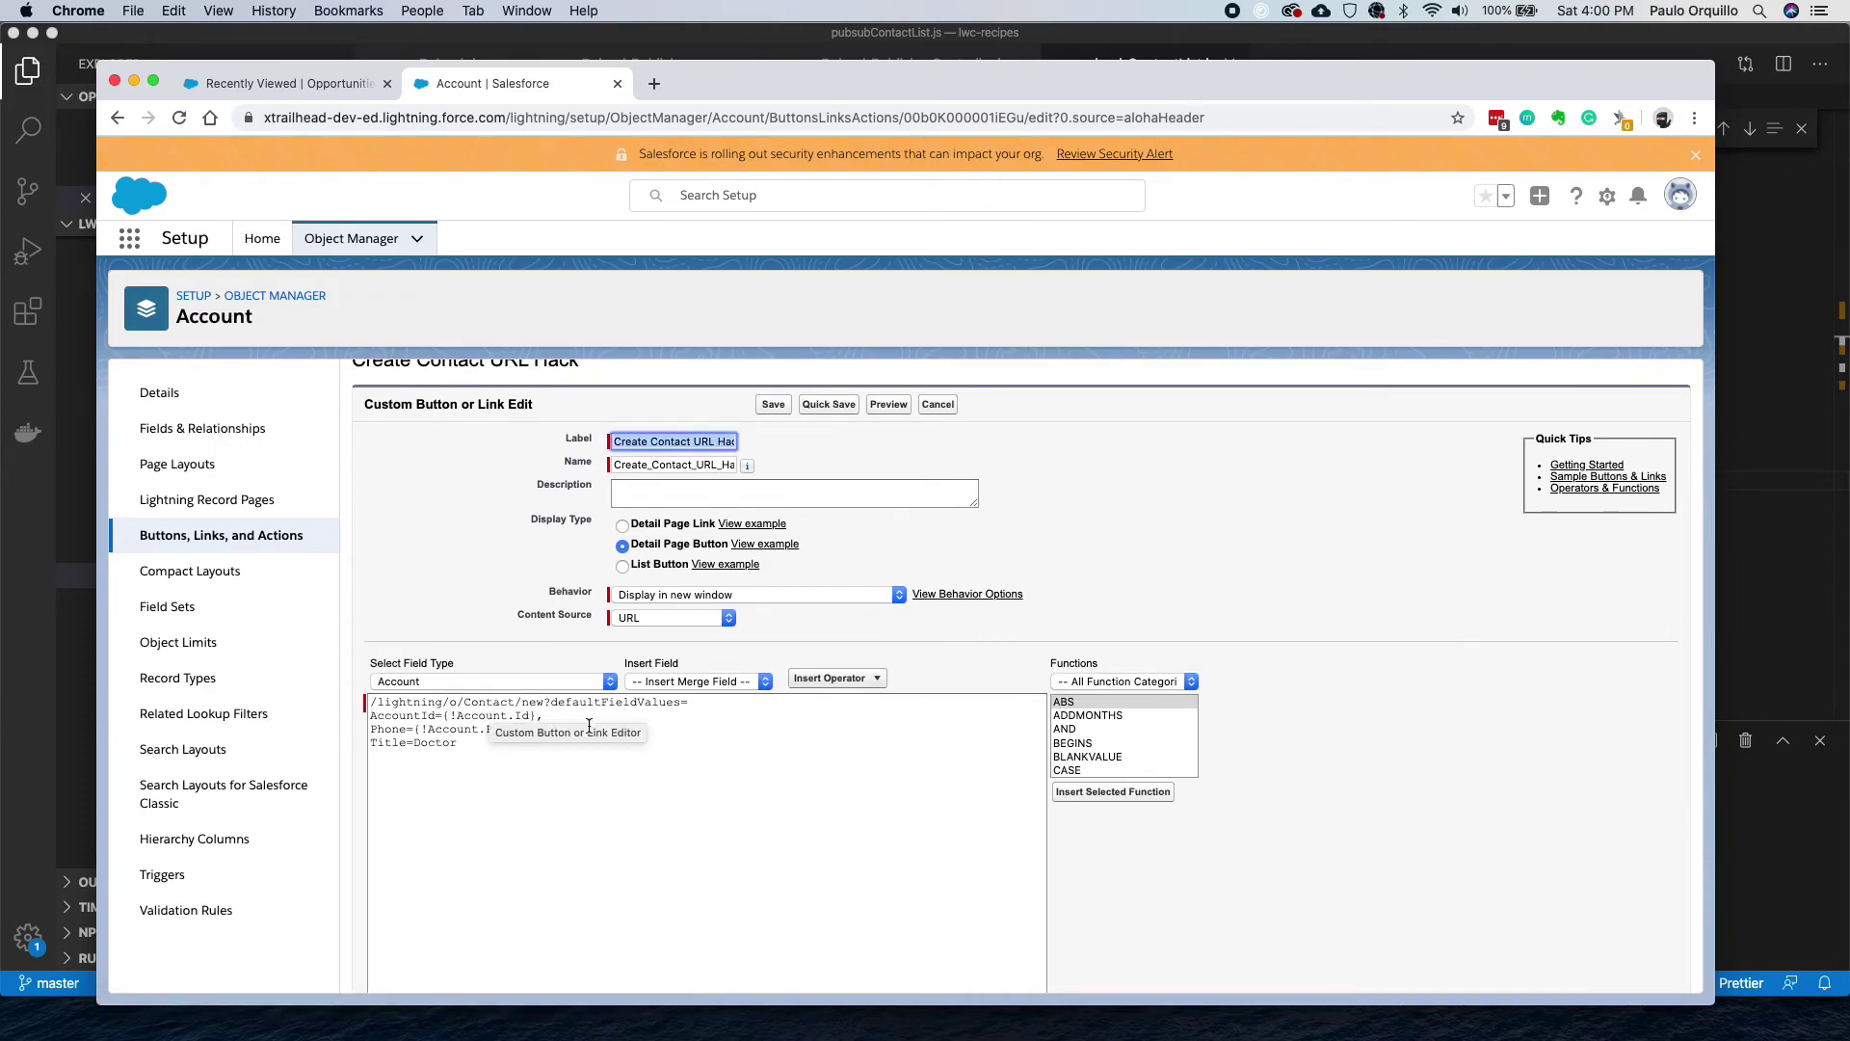
left_click(730, 710)
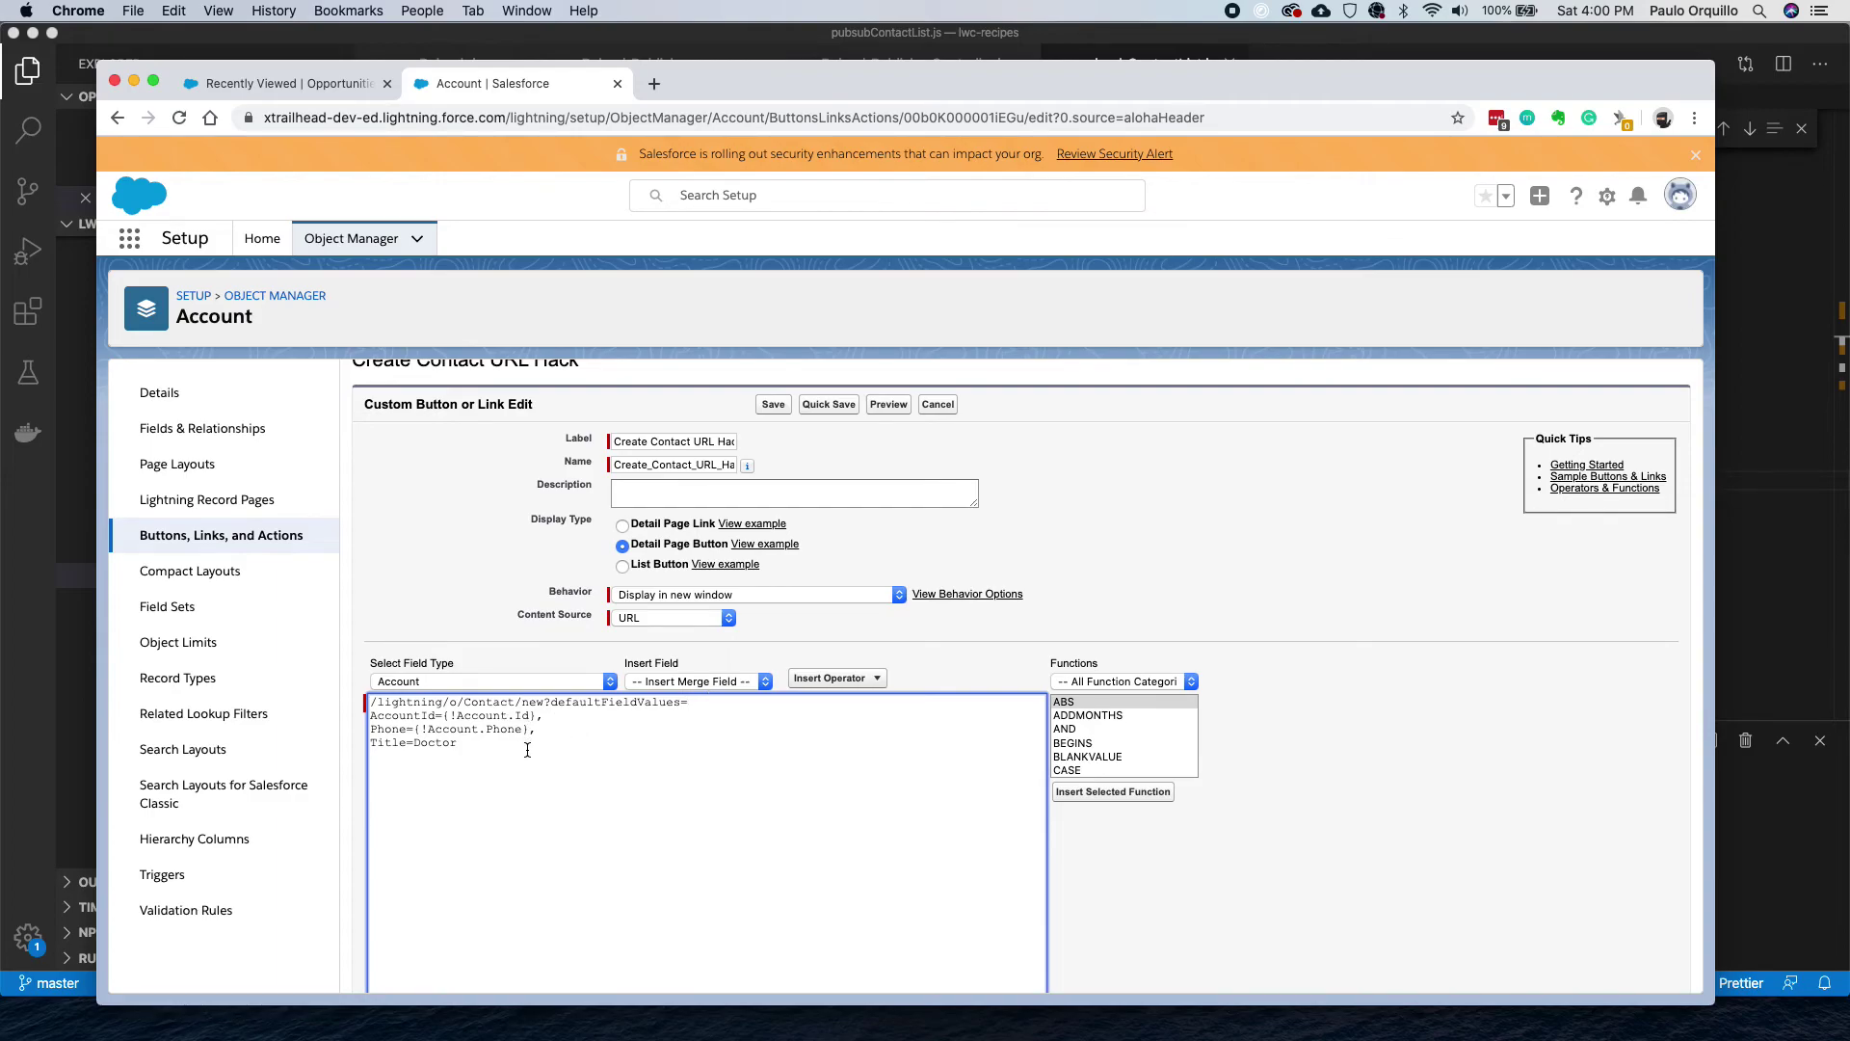
From the Sales app, open the GenePoint account and run Create Contact URL Hack for a prefilled New Contact.
left_click(278, 85)
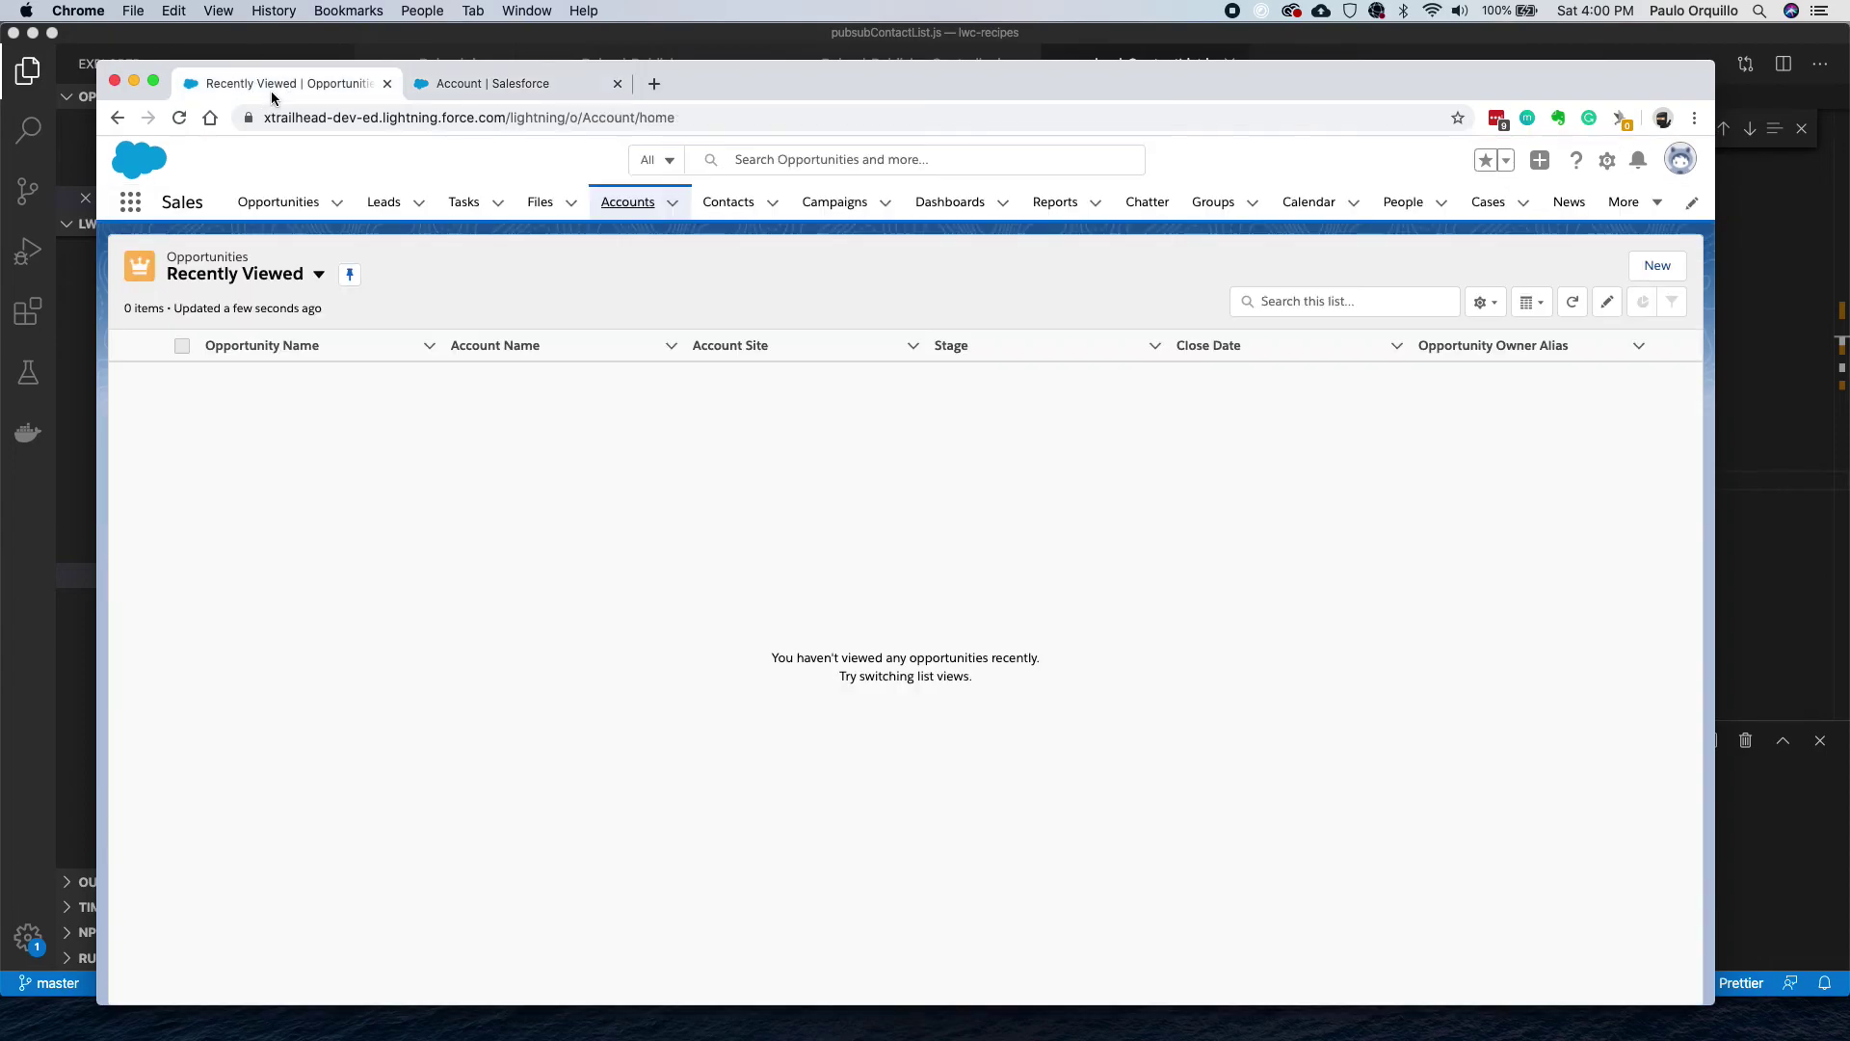
left_click(318, 274)
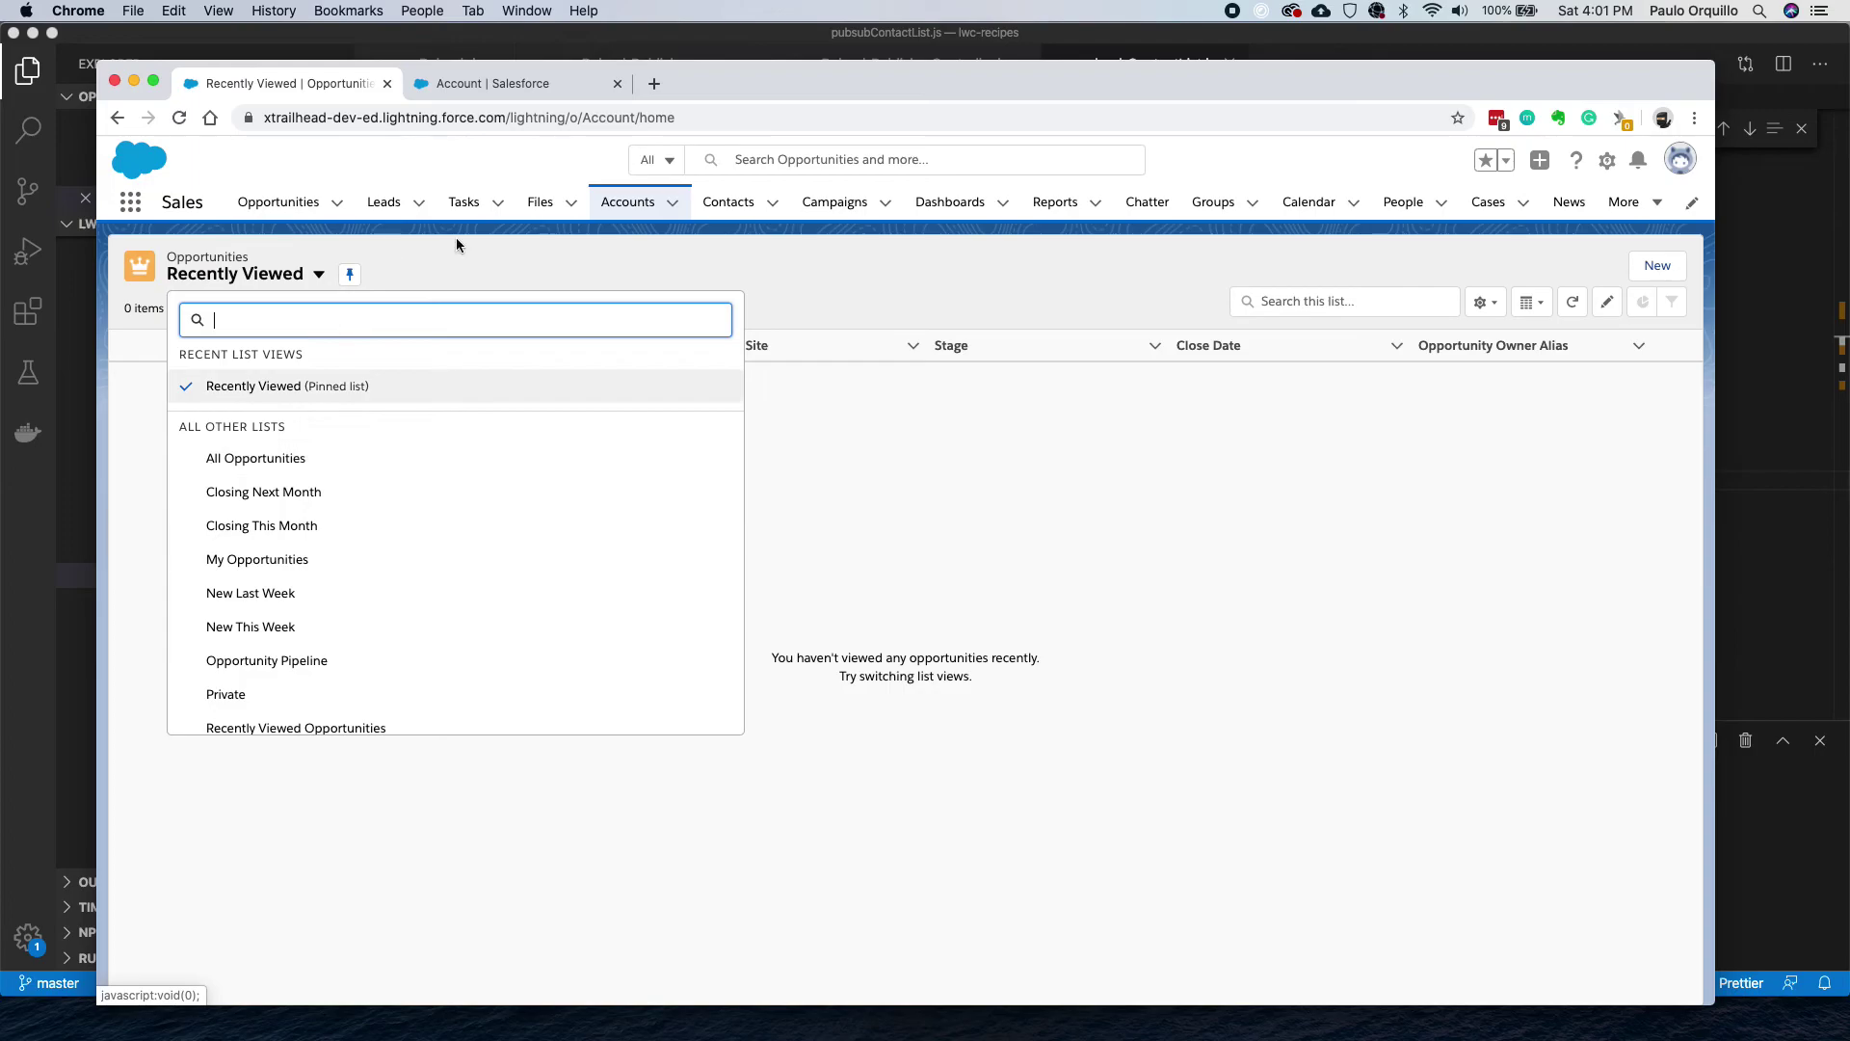
left_click(620, 203)
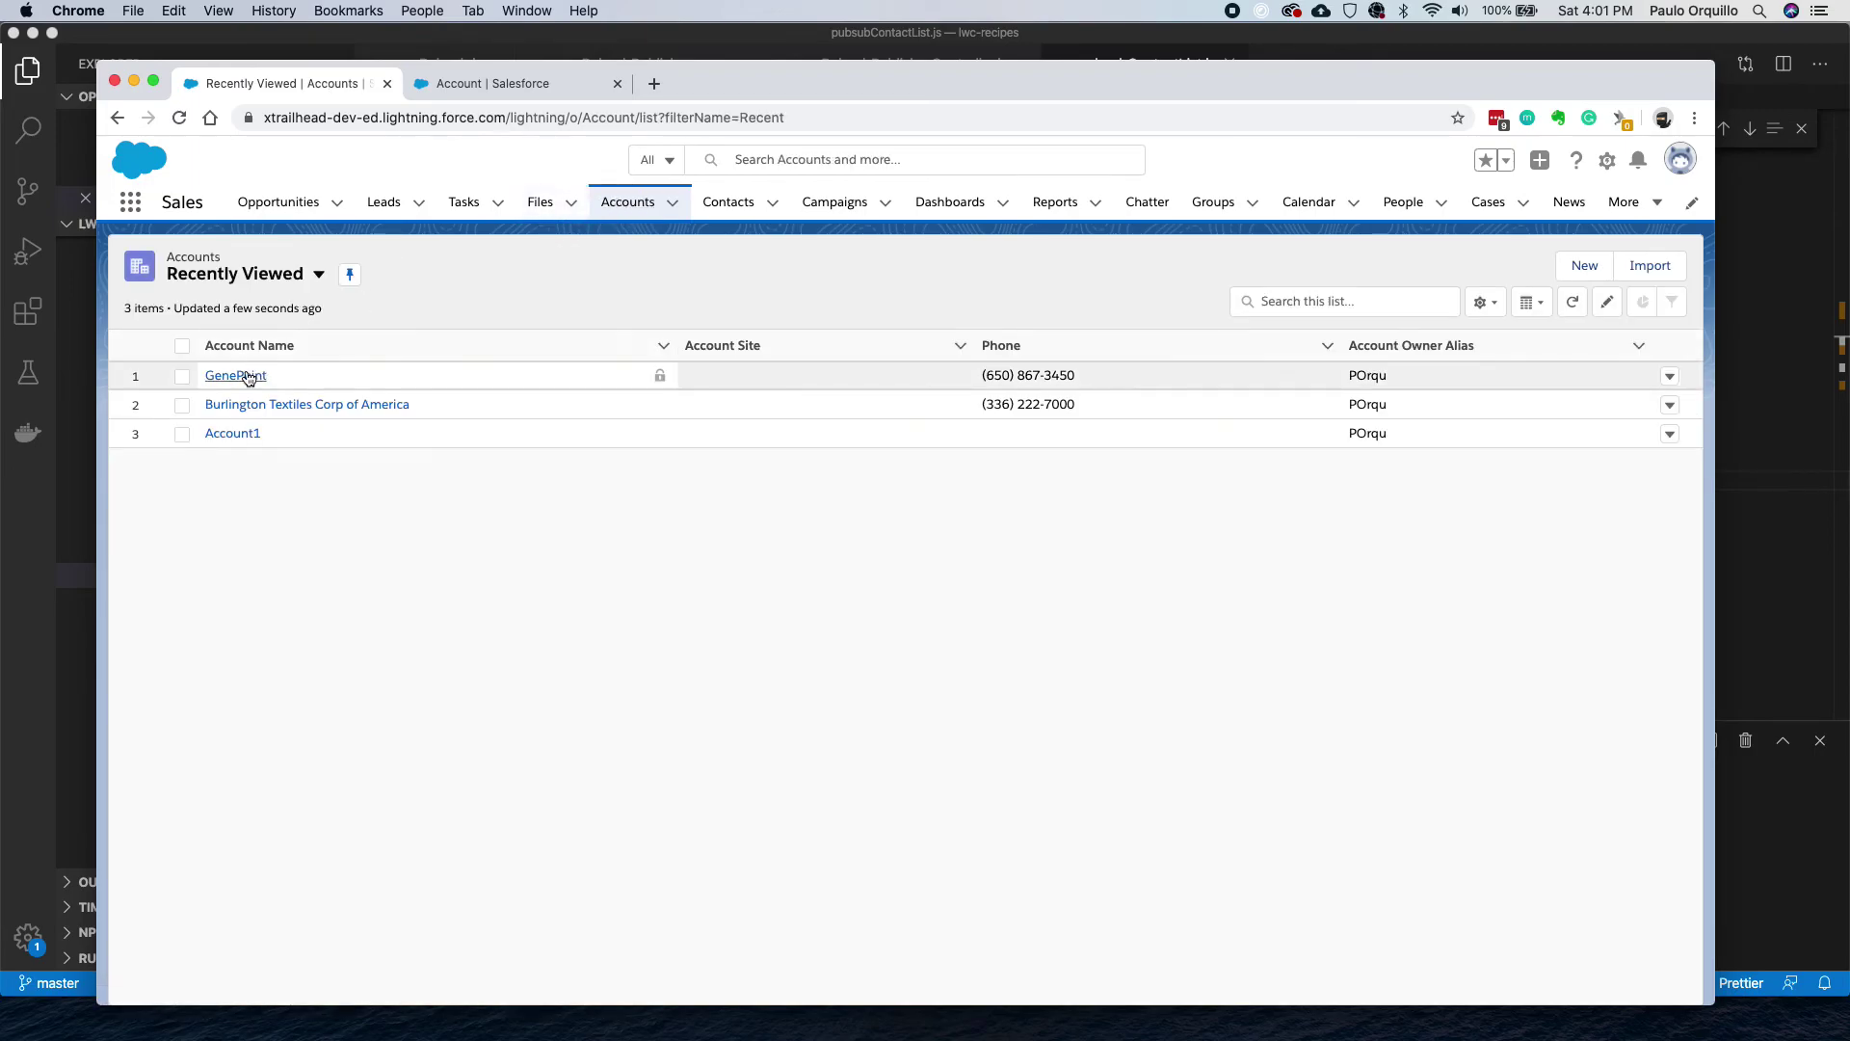
left_click(243, 374)
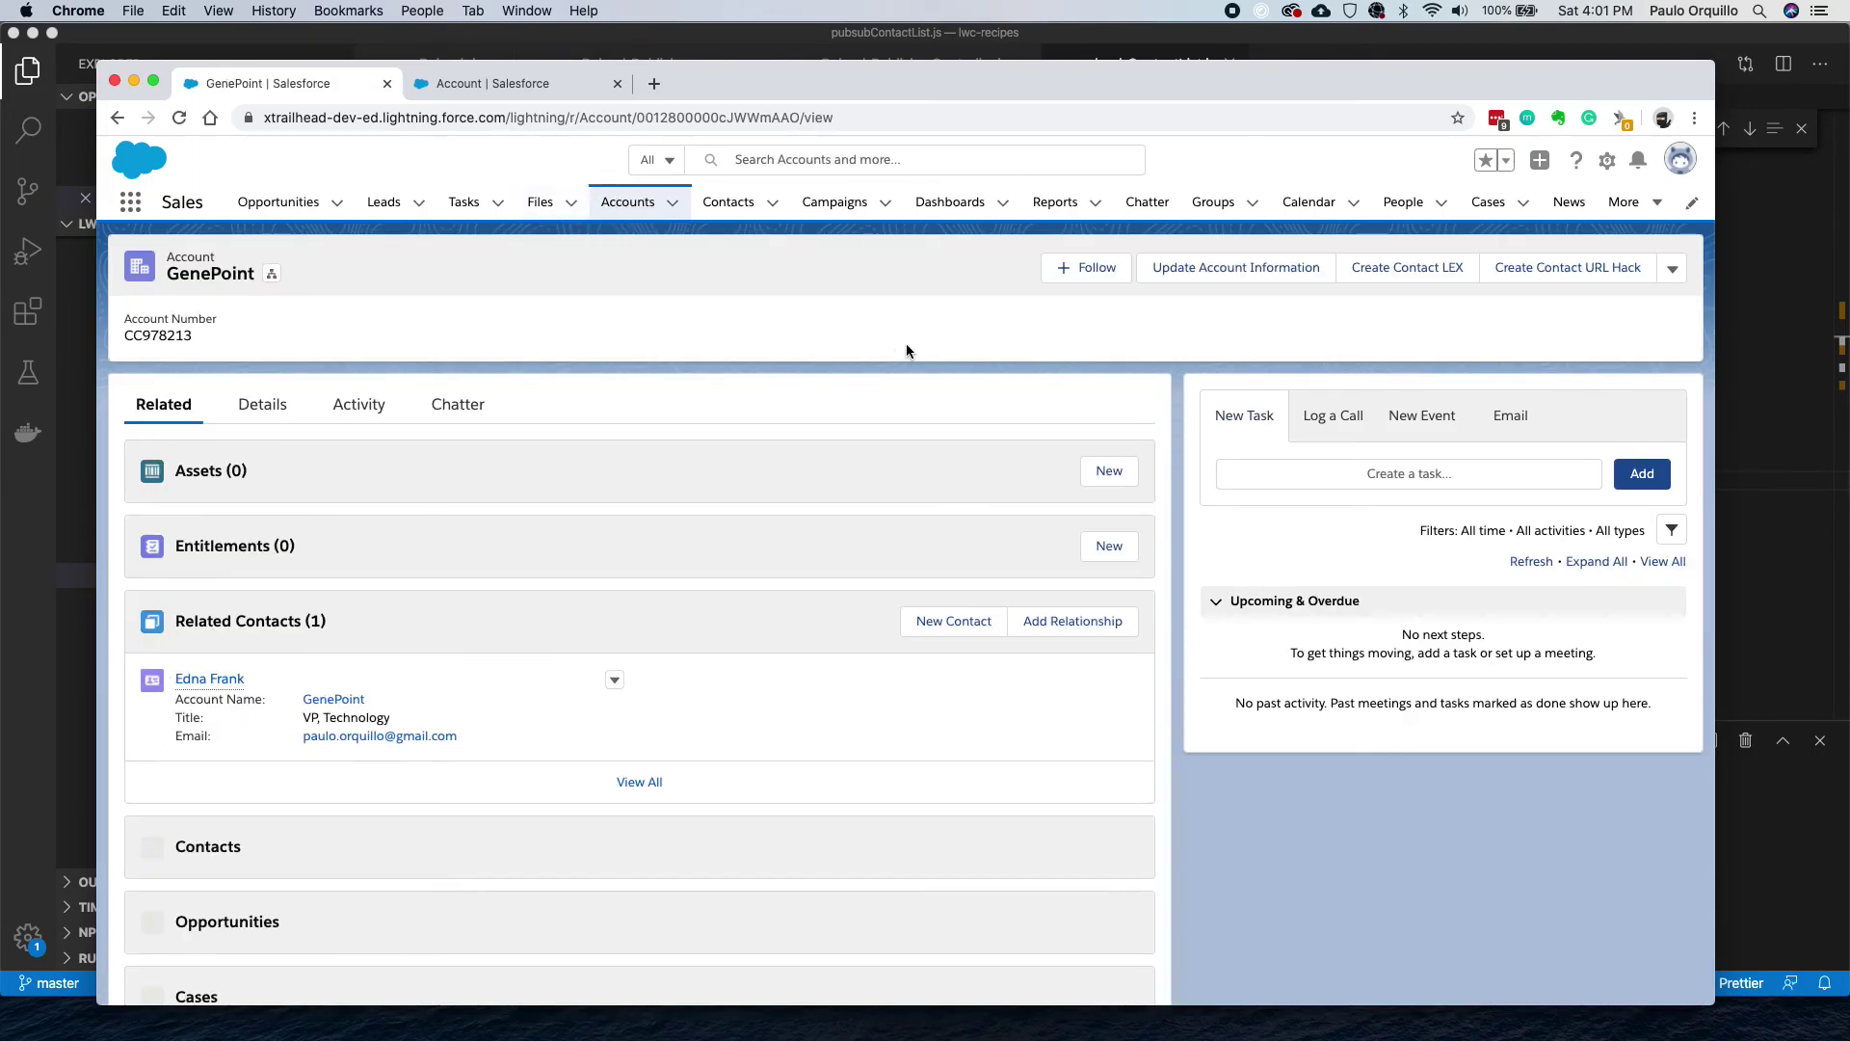
left_click(1564, 268)
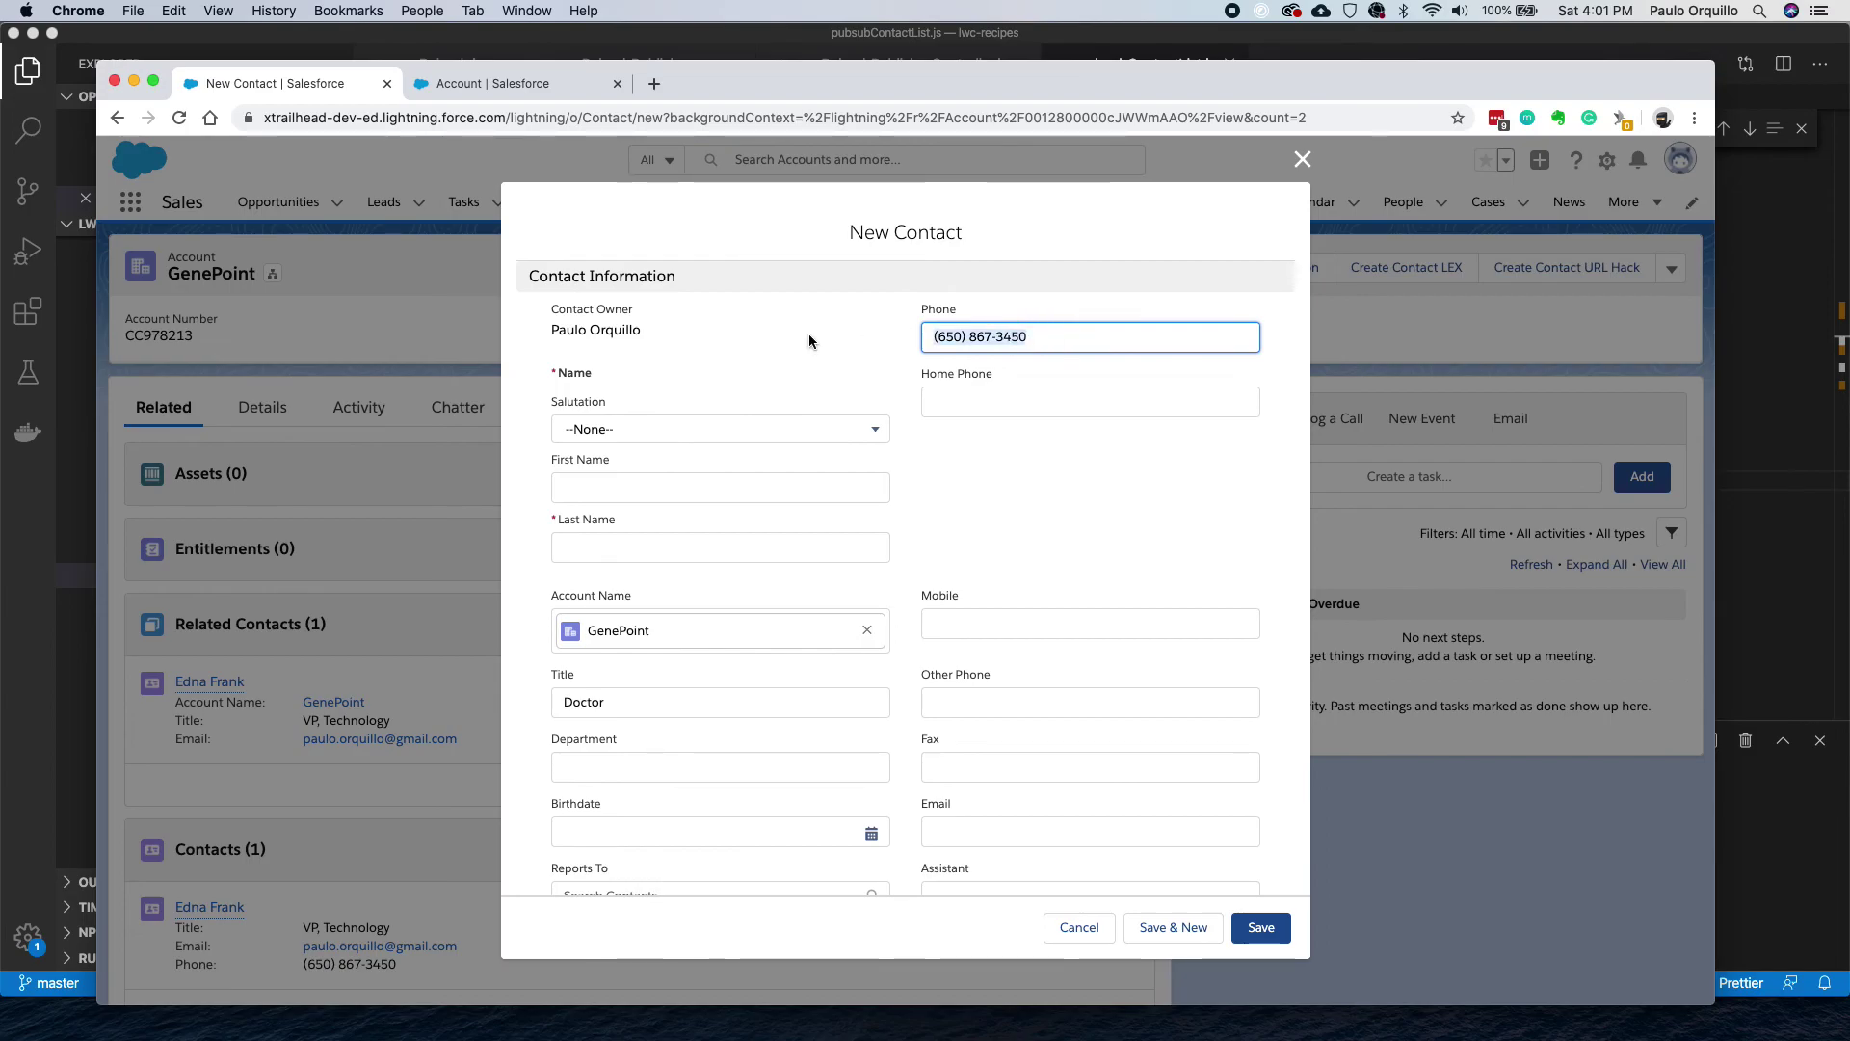
scroll(674, 628, "down", 1)
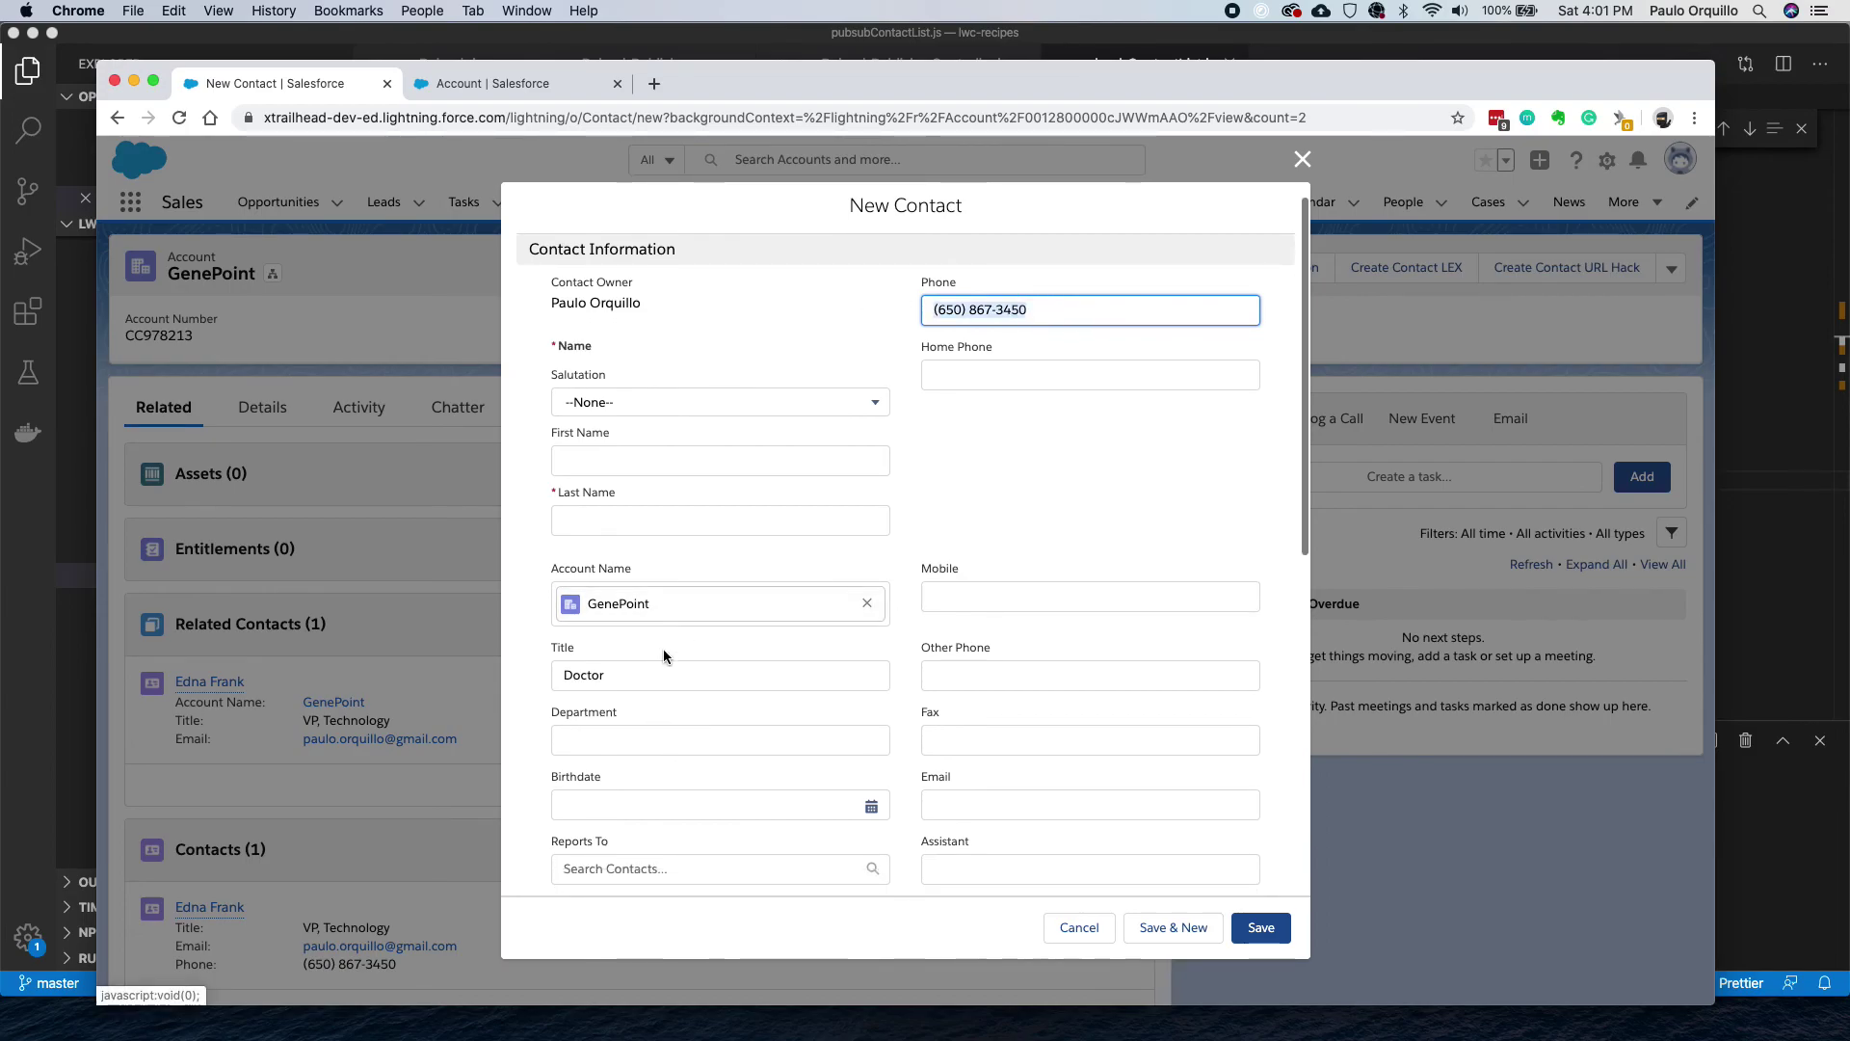
scroll(614, 682, "down", 5)
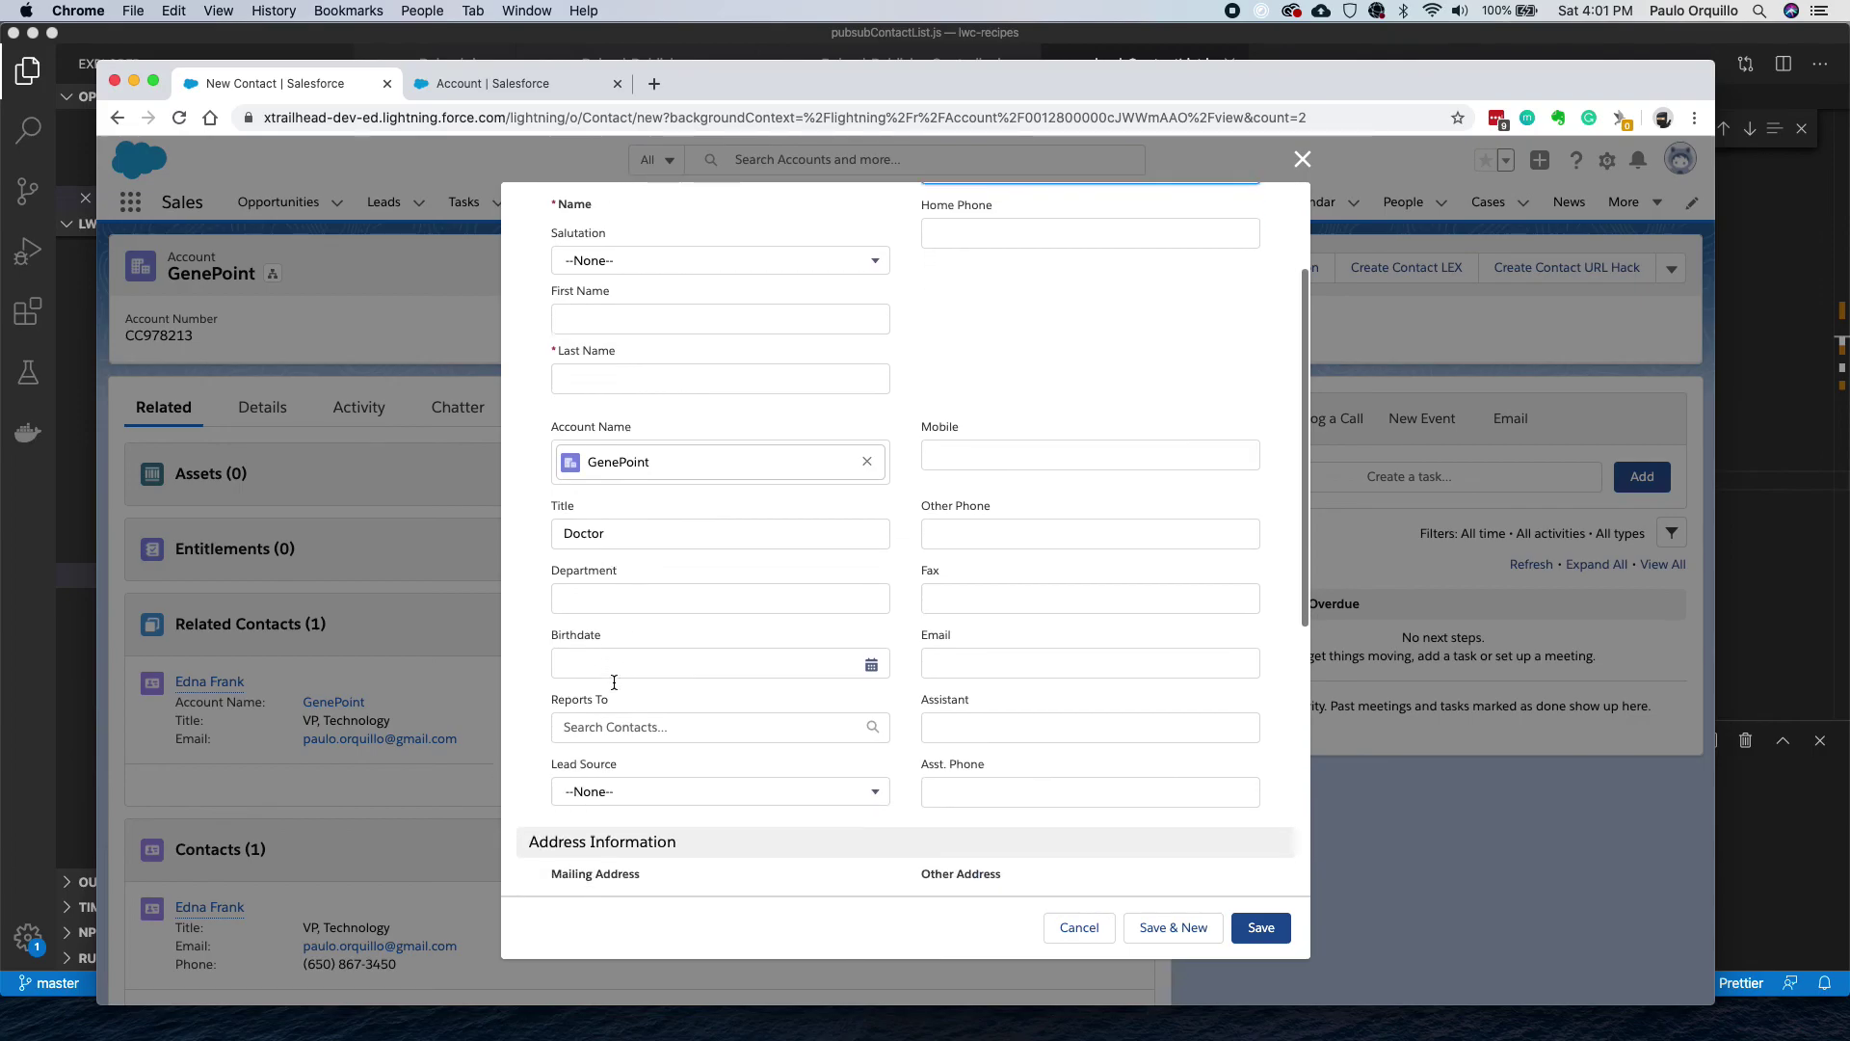
scroll(614, 682, "up", 6)
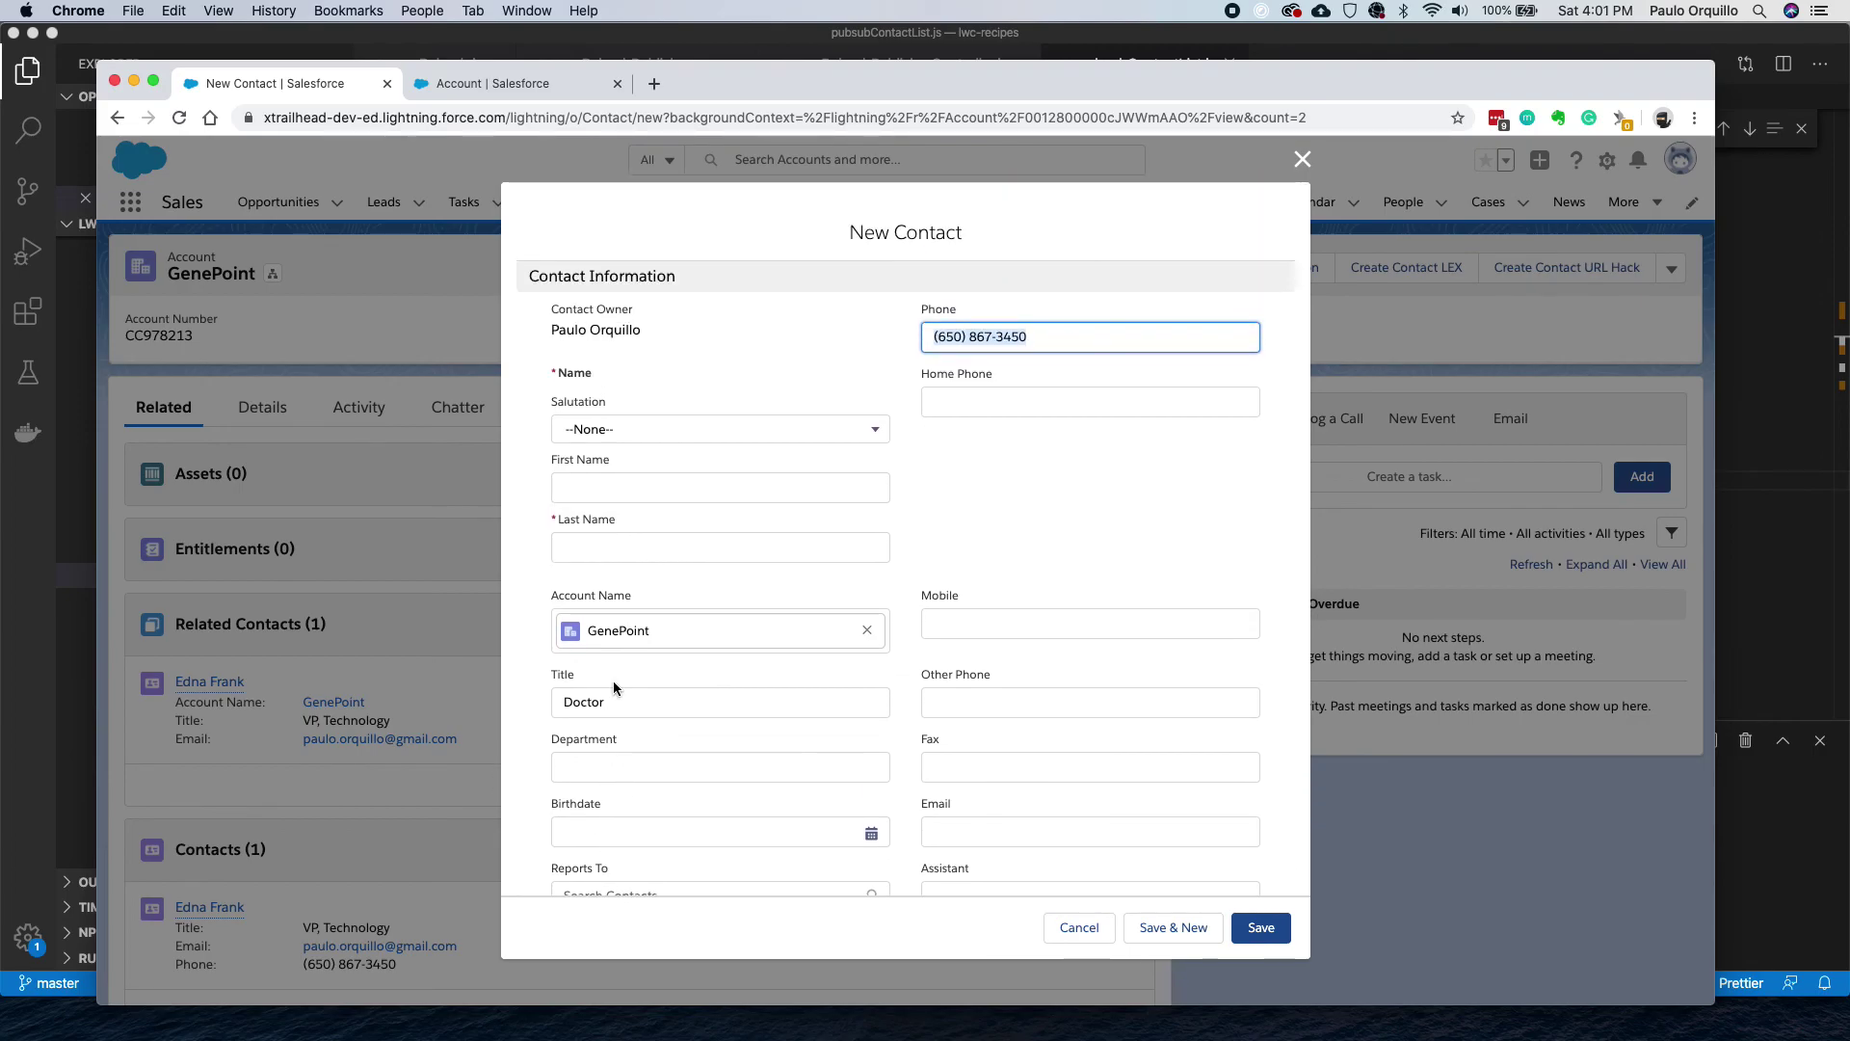